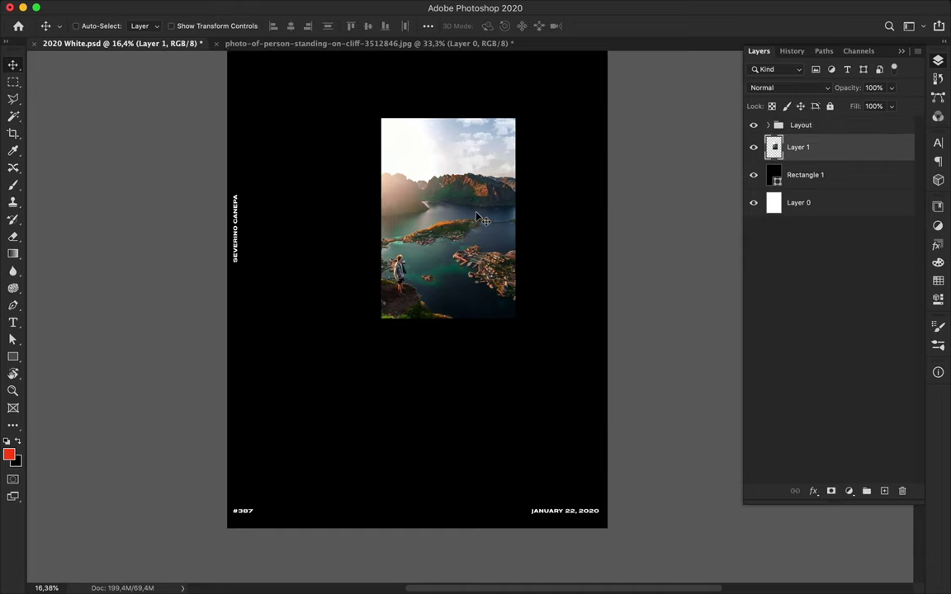
Step: Create a new guide layout, then lock the guides and hide them
{"action": "left_click", "coordinate": [369, 6]}
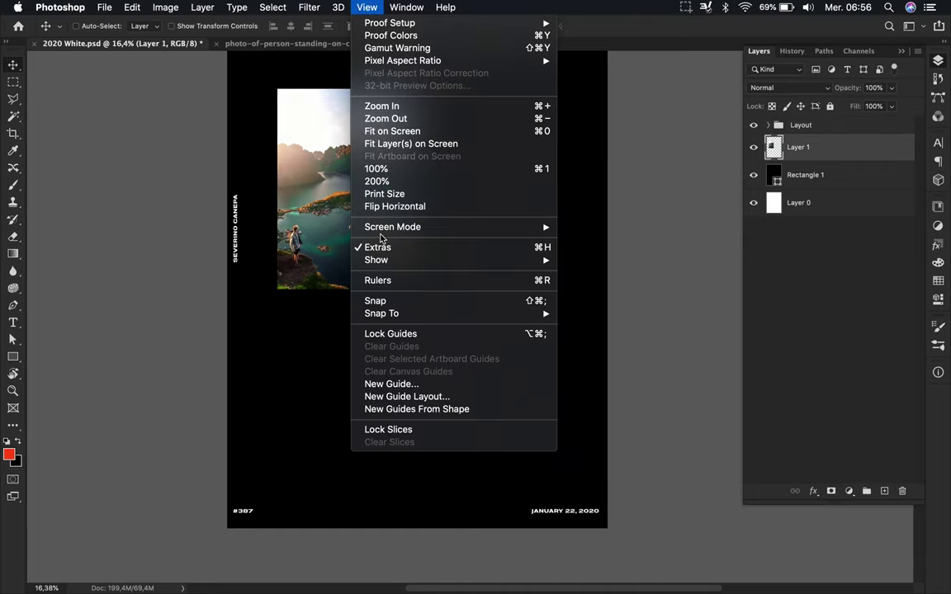
{"action": "left_click", "coordinate": [388, 396]}
{"action": "key", "text": "Return"}
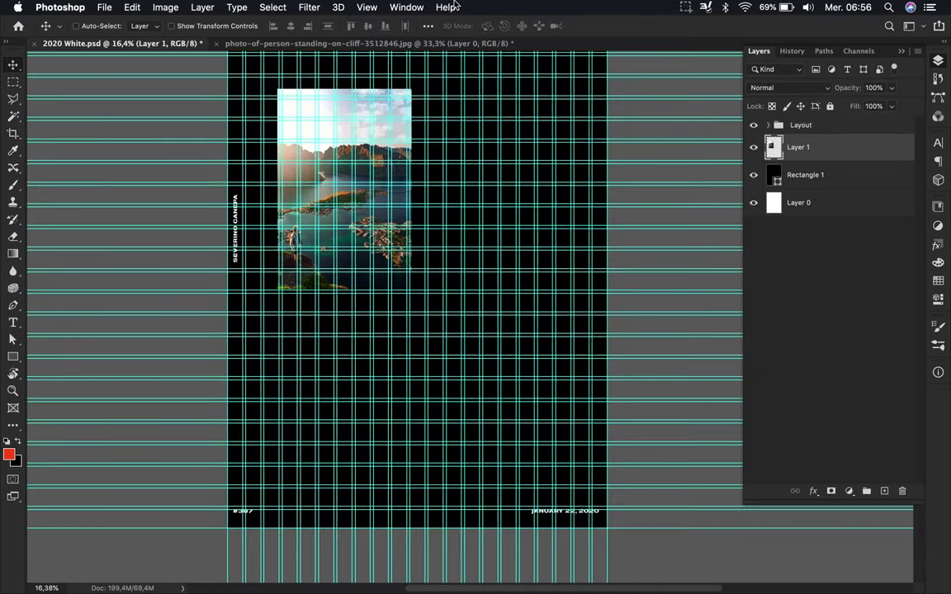
{"action": "left_click", "coordinate": [367, 7]}
{"action": "left_click", "coordinate": [395, 331]}
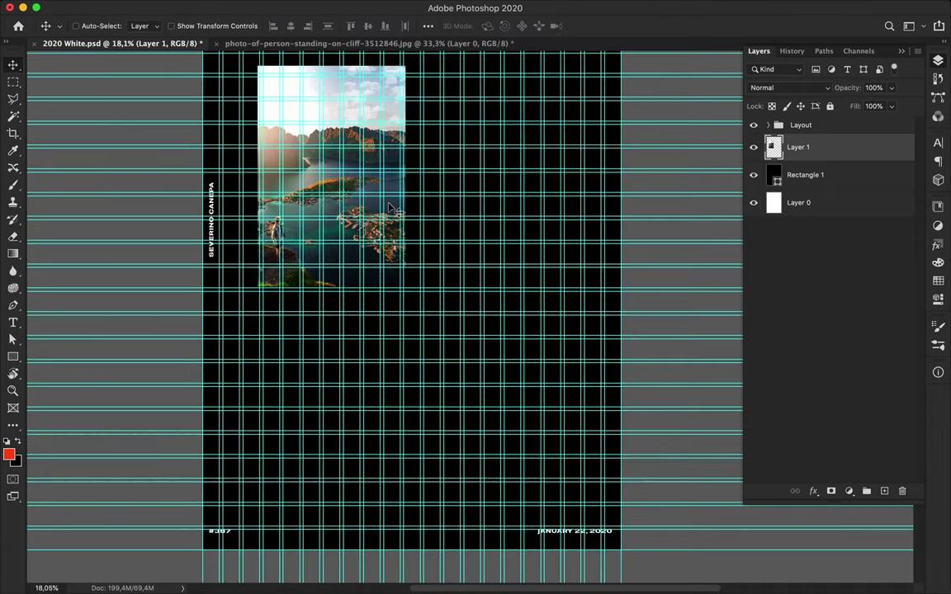
{"action": "key", "text": "ctrl+semicolon"}
Step: Marquee-select the lower-left part of the photo containing the hiker
{"action": "scroll", "coordinate": [392, 210], "scroll_direction": "up", "scroll_amount": 3}
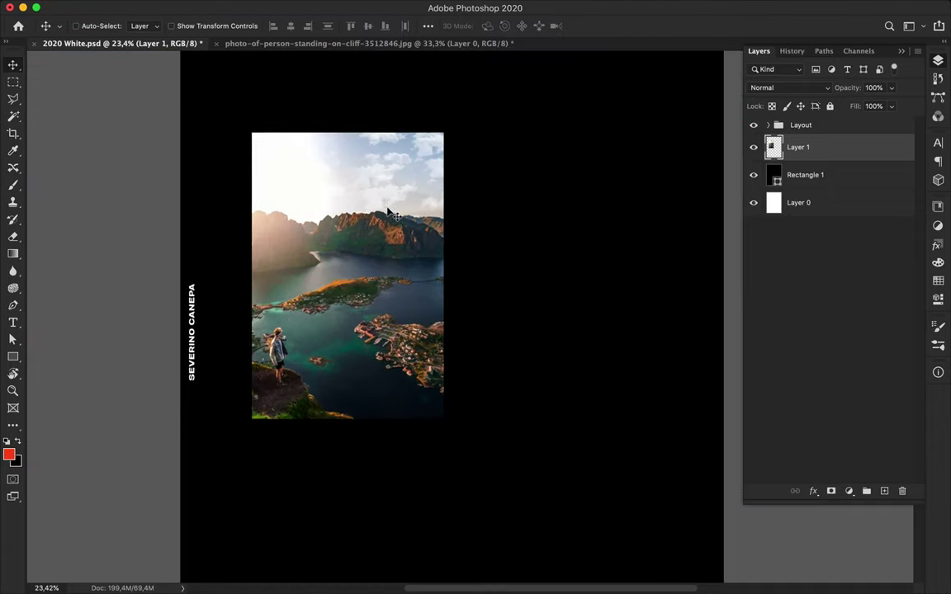
{"action": "scroll", "coordinate": [393, 213], "scroll_direction": "up", "scroll_amount": 2}
{"action": "scroll", "coordinate": [280, 252], "scroll_direction": "up", "scroll_amount": 1}
{"action": "scroll", "coordinate": [228, 319], "scroll_direction": "up", "scroll_amount": 1}
{"action": "scroll", "coordinate": [228, 320], "scroll_direction": "up", "scroll_amount": 1}
{"action": "scroll", "coordinate": [227, 320], "scroll_direction": "up", "scroll_amount": 1}
{"action": "scroll", "coordinate": [228, 319], "scroll_direction": "up", "scroll_amount": 1}
{"action": "scroll", "coordinate": [228, 320], "scroll_direction": "up", "scroll_amount": 1}
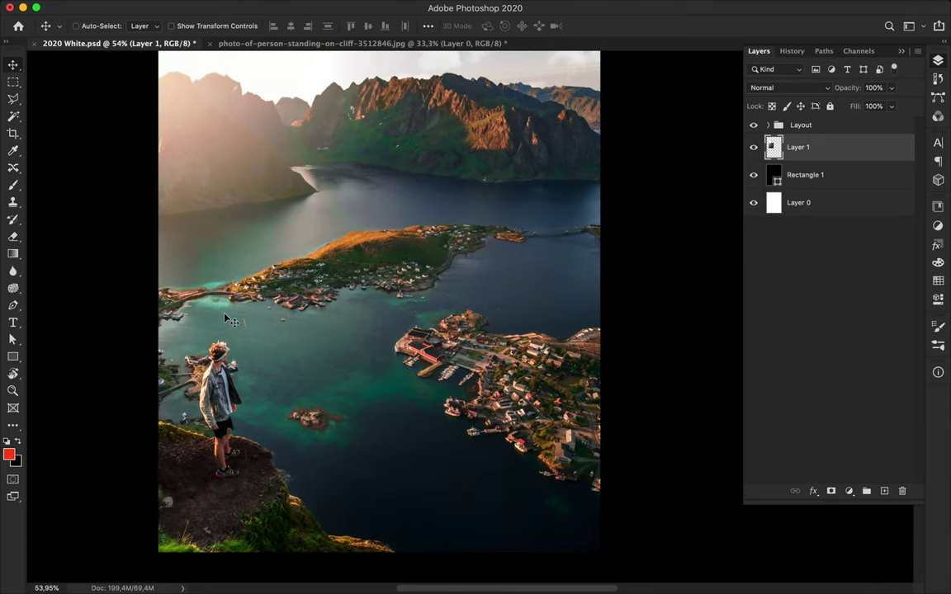
{"action": "scroll", "coordinate": [226, 322], "scroll_direction": "down", "scroll_amount": 2}
{"action": "scroll", "coordinate": [217, 323], "scroll_direction": "down", "scroll_amount": 1}
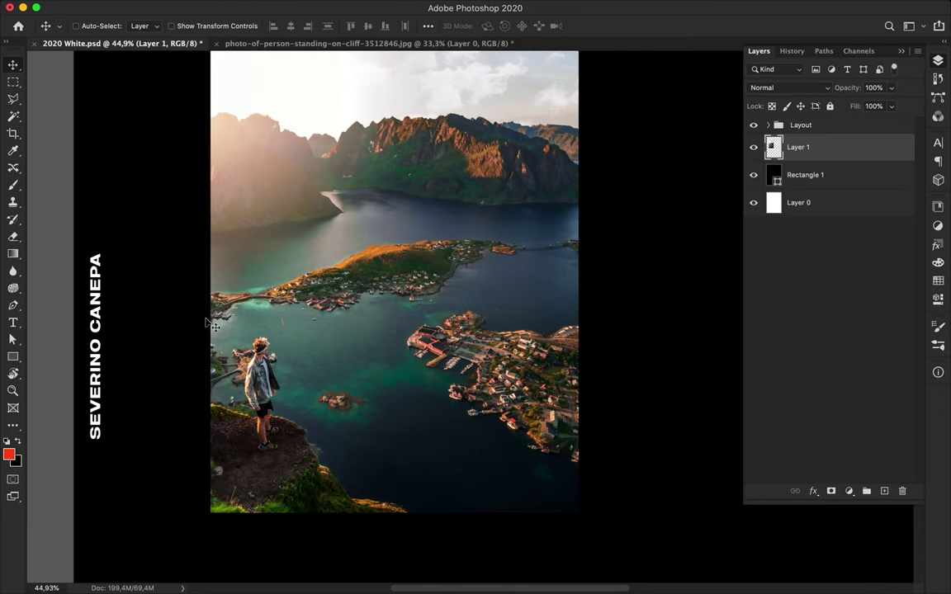
{"action": "key", "text": "m"}
{"action": "left_click_drag", "start_coordinate": [201, 326], "coordinate": [439, 557]}
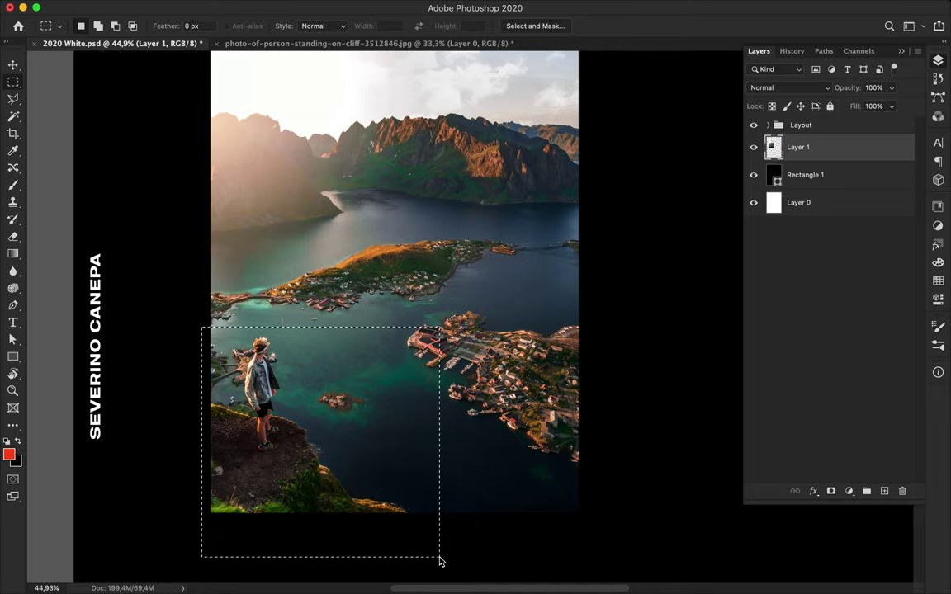
Step: Copy the hiker selection to a new layer and enlarge it to 120%
{"action": "key", "text": "ctrl+j"}
{"action": "scroll", "coordinate": [440, 557], "scroll_direction": "down", "scroll_amount": 1}
{"action": "key", "text": "ctrl+t"}
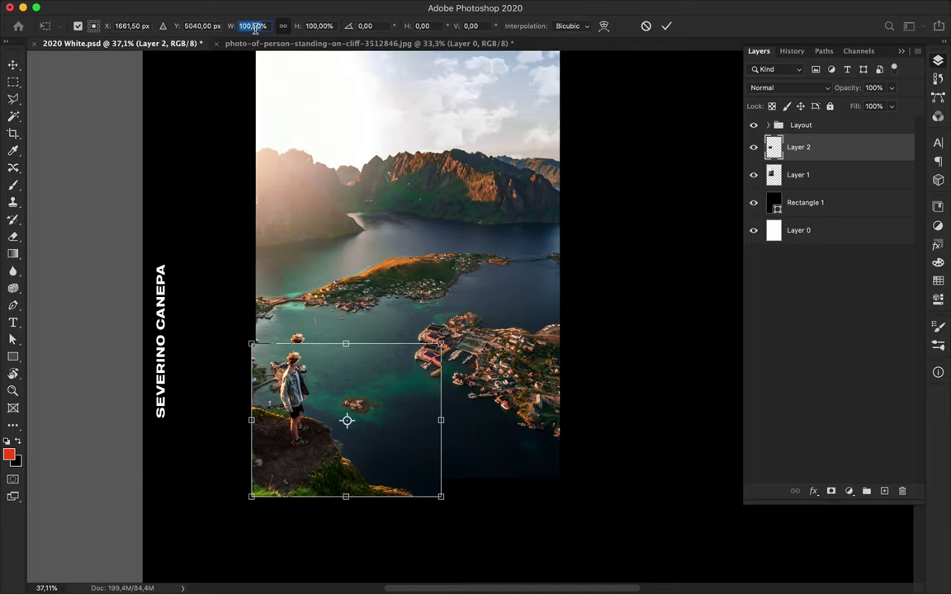
{"action": "type", "text": "120"}
{"action": "key", "text": "Return"}
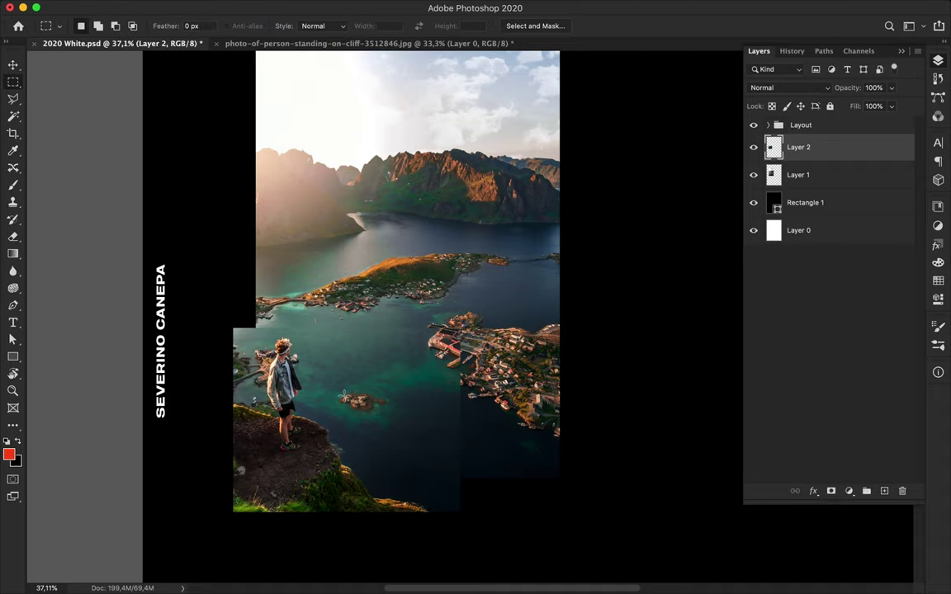
Step: Duplicate the enlarged crop slightly down-left and place the copy below the original layer
{"action": "key", "text": "v"}
{"action": "scroll", "coordinate": [397, 396], "scroll_direction": "down", "scroll_amount": 1}
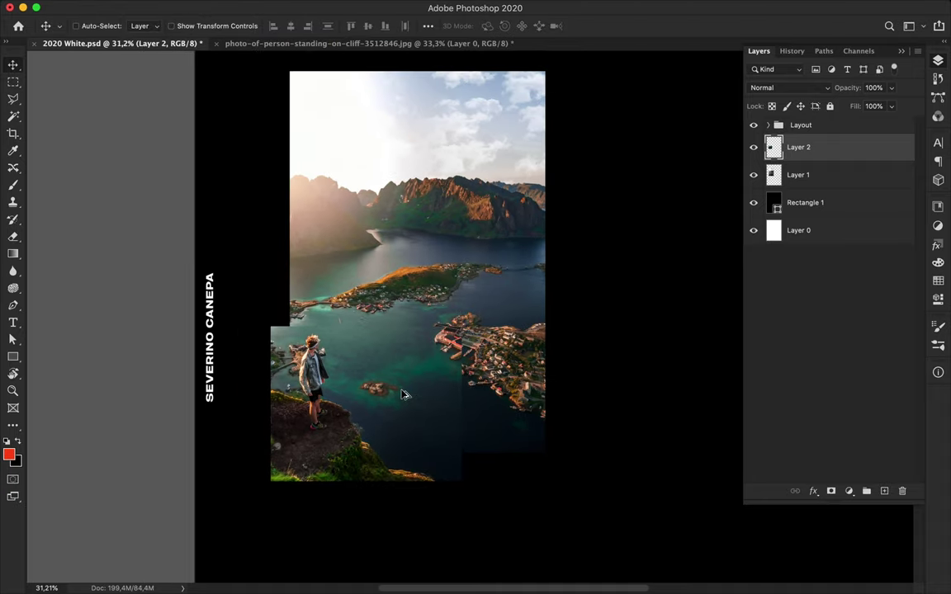
{"action": "left_click_drag", "start_coordinate": [403, 395], "coordinate": [390, 411]}
{"action": "left_click_drag", "start_coordinate": [817, 152], "coordinate": [823, 184]}
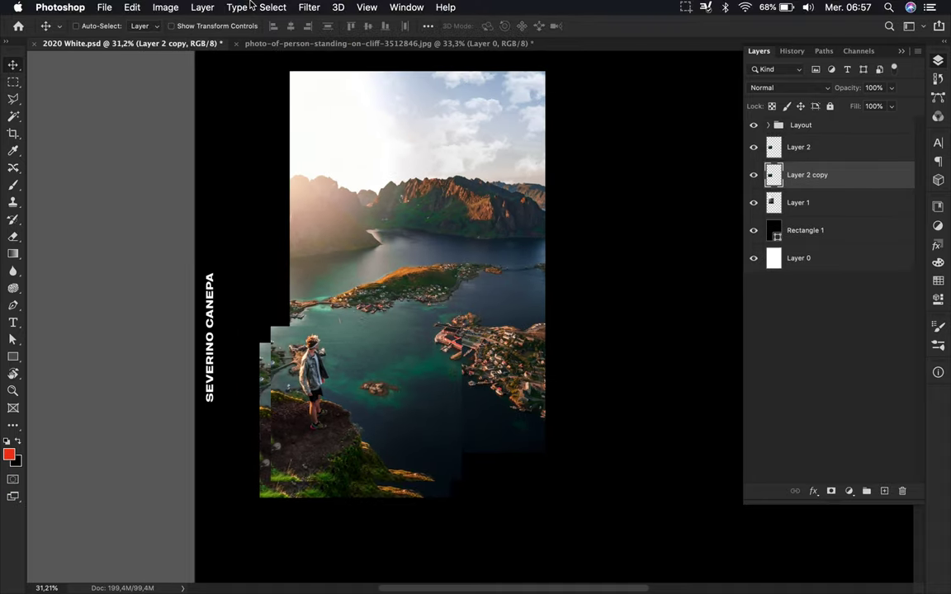
Step: Gaussian-blur the duplicate at 27.5 px and move it above Layer 2
{"action": "left_click", "coordinate": [248, 7]}
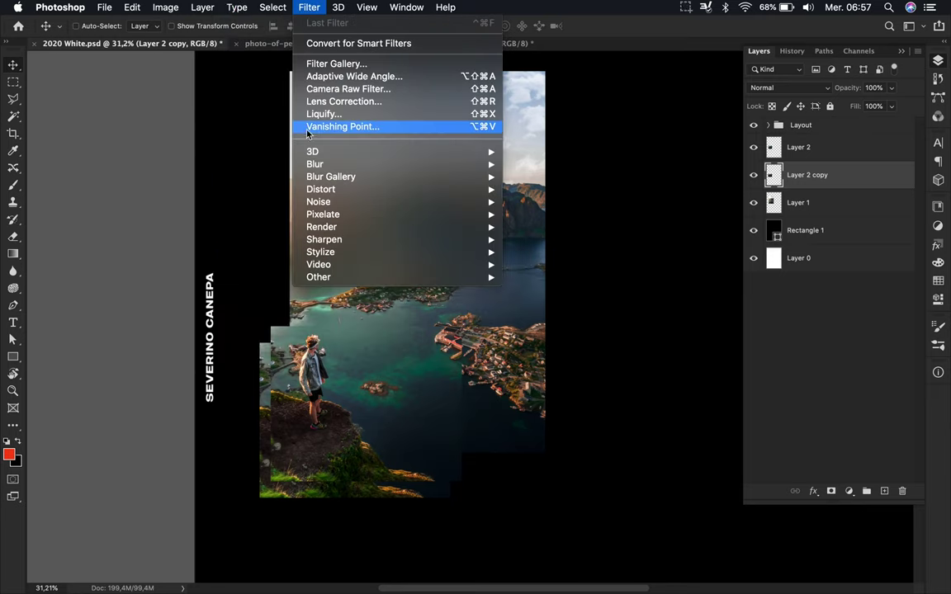
{"action": "mouse_move", "coordinate": [314, 165]}
{"action": "left_click", "coordinate": [528, 215]}
{"action": "left_click_drag", "start_coordinate": [769, 351], "coordinate": [775, 350]}
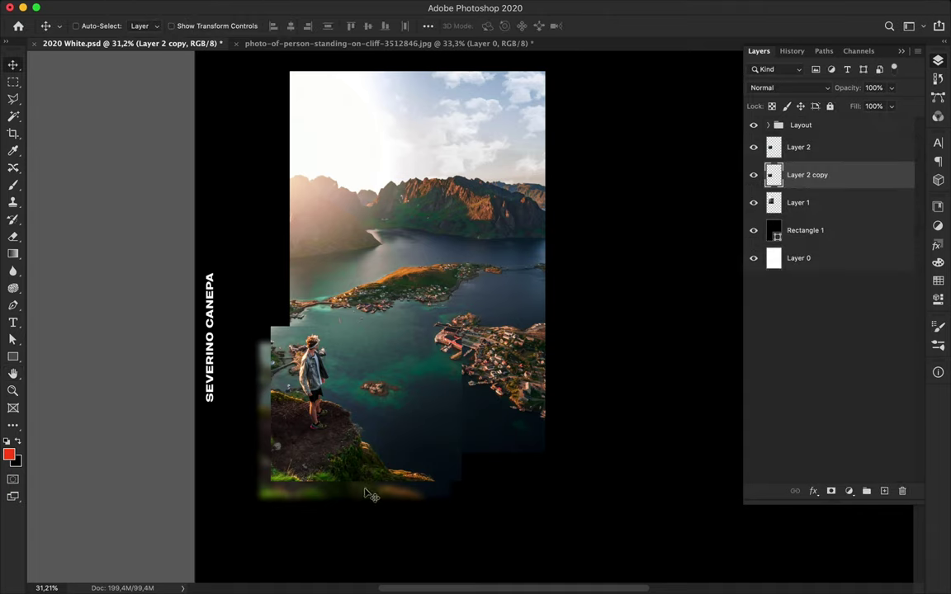
{"action": "mouse_move", "coordinate": [336, 446]}
{"action": "left_mouse_down"}
{"action": "mouse_move", "coordinate": [382, 477]}
{"action": "mouse_move", "coordinate": [375, 471]}
{"action": "left_mouse_up"}
{"action": "mouse_move", "coordinate": [826, 174]}
{"action": "left_mouse_down"}
{"action": "mouse_move", "coordinate": [840, 157]}
{"action": "mouse_move", "coordinate": [834, 143]}
{"action": "left_mouse_up"}
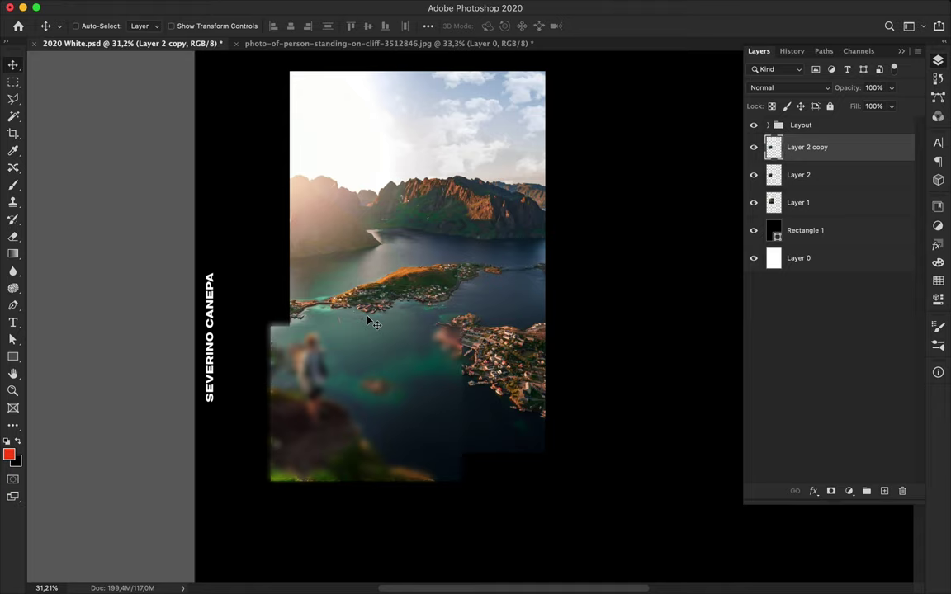
Step: Add a layer mask with a gradient fading the blur into the sharp hiker
{"action": "left_click", "coordinate": [831, 492]}
{"action": "key", "text": "g"}
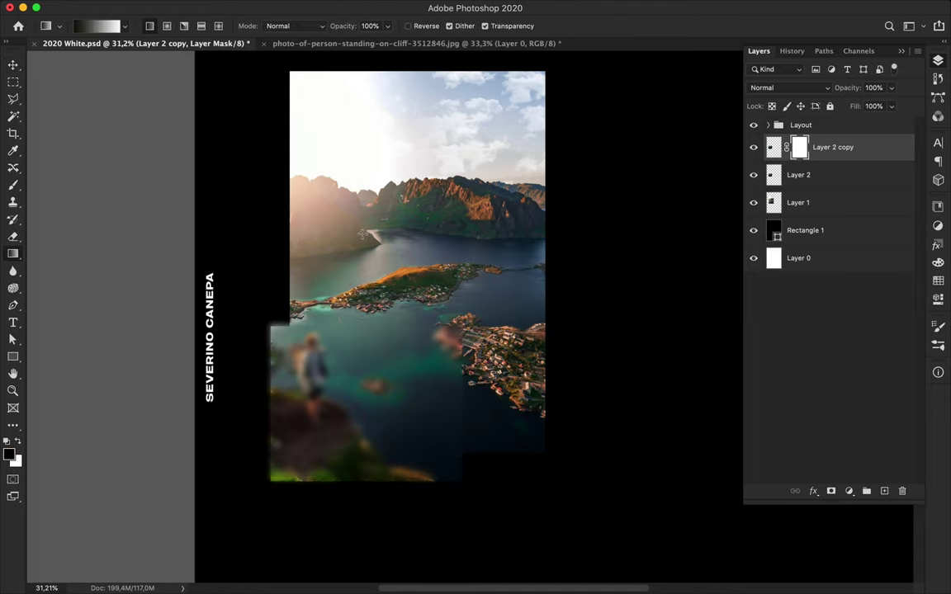
{"action": "left_click_drag", "start_coordinate": [451, 319], "coordinate": [263, 493]}
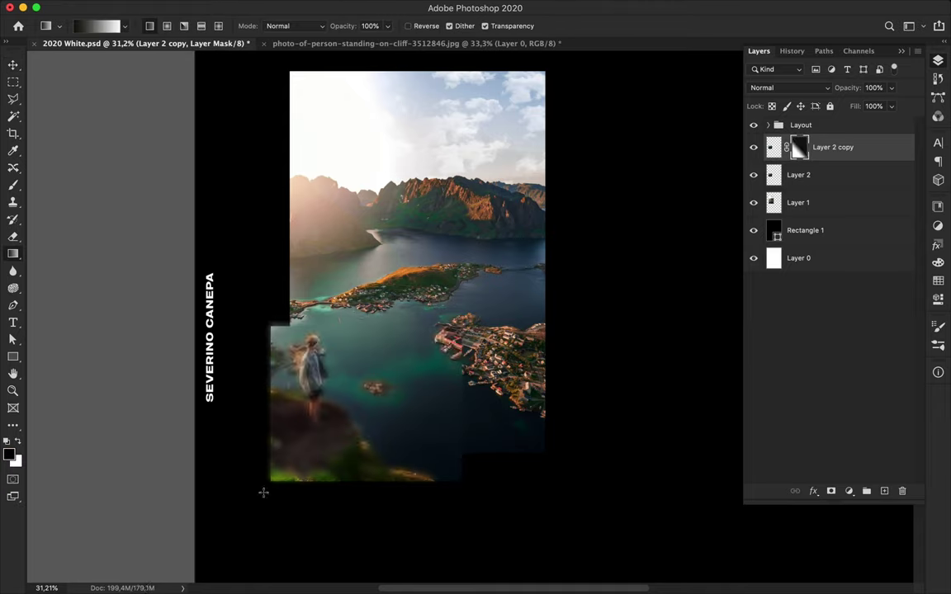
Step: Zoom out and sample colours across the photo with the eyedropper
{"action": "key", "text": "ctrl+minus"}
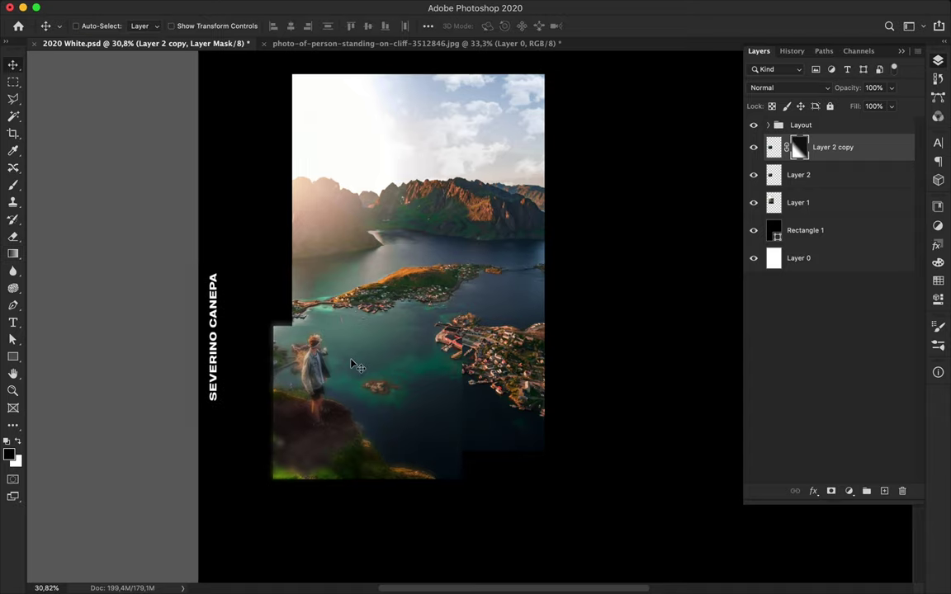
{"action": "key", "text": "i"}
{"action": "left_click_drag", "start_coordinate": [357, 438], "coordinate": [483, 297]}
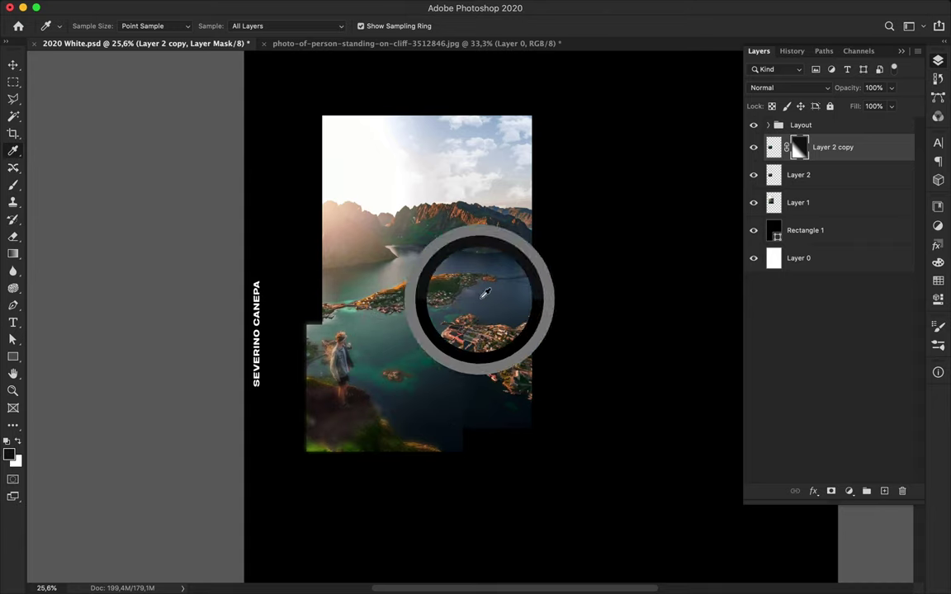
Step: Sample the dark navy from the water and fill the Rectangle 1 background with it
{"action": "left_click", "coordinate": [777, 201]}
{"action": "left_click_drag", "start_coordinate": [493, 257], "coordinate": [521, 250]}
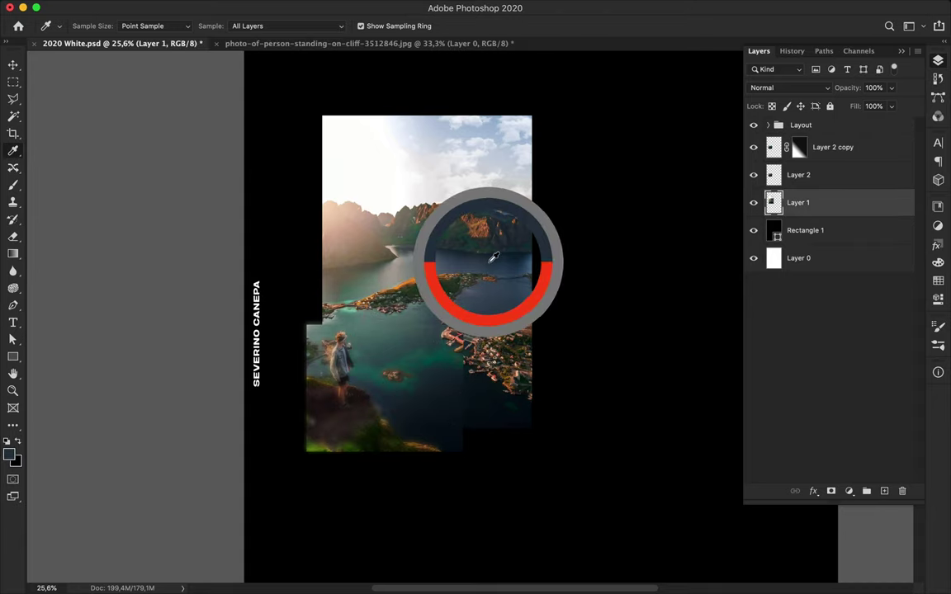
{"action": "left_click_drag", "start_coordinate": [522, 251], "coordinate": [521, 248]}
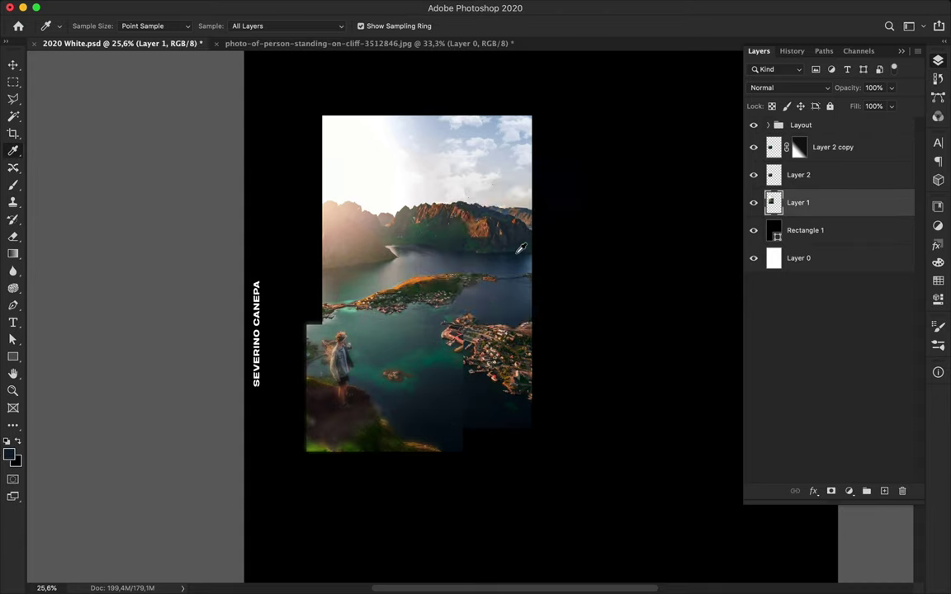
{"action": "left_click", "coordinate": [817, 235]}
{"action": "key", "text": "a"}
{"action": "left_click", "coordinate": [197, 26]}
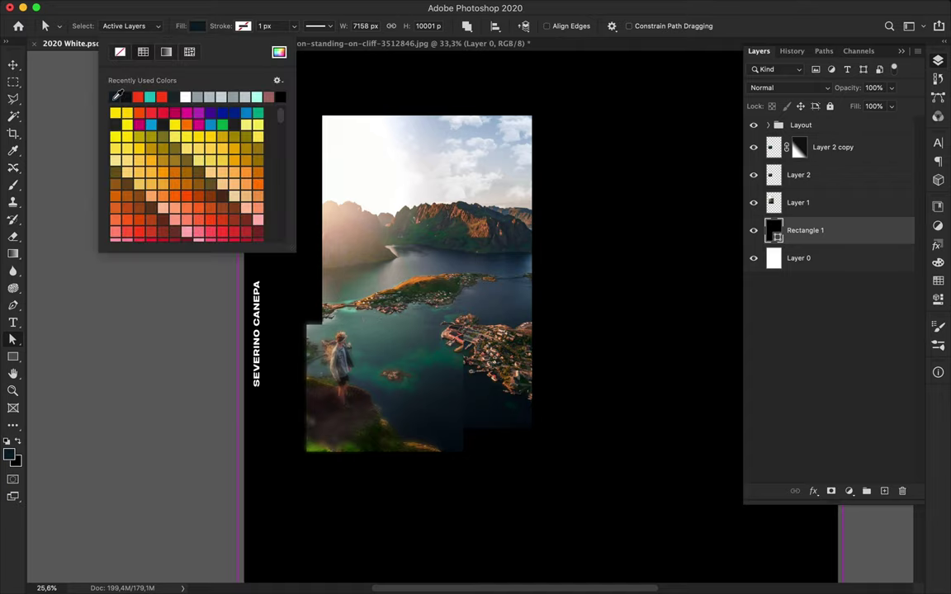
{"action": "left_click", "coordinate": [115, 96]}
{"action": "left_click", "coordinate": [162, 373]}
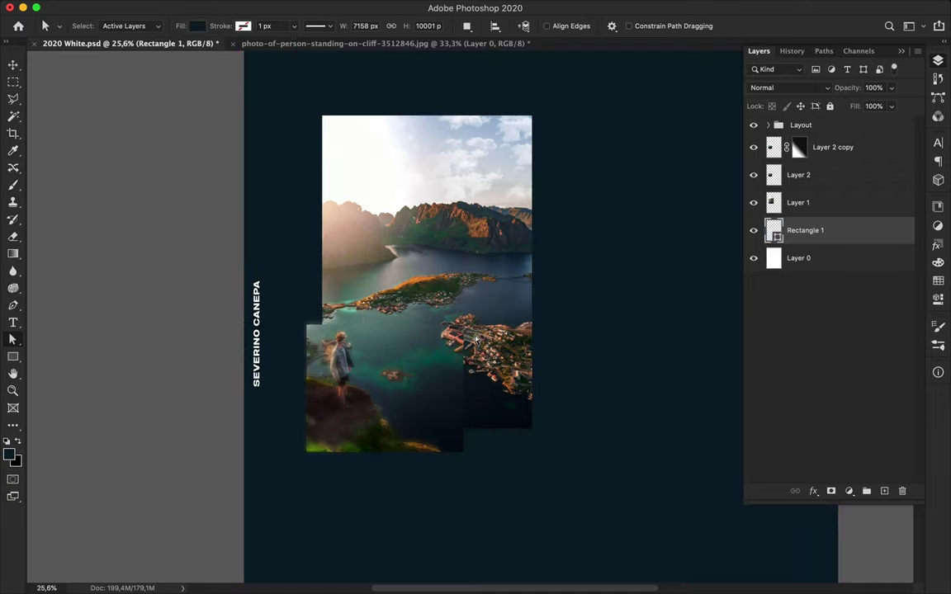
Step: Sample the grass green under the hiker as the foreground colour
{"action": "key", "text": "i"}
{"action": "left_click_drag", "start_coordinate": [312, 446], "coordinate": [318, 446]}
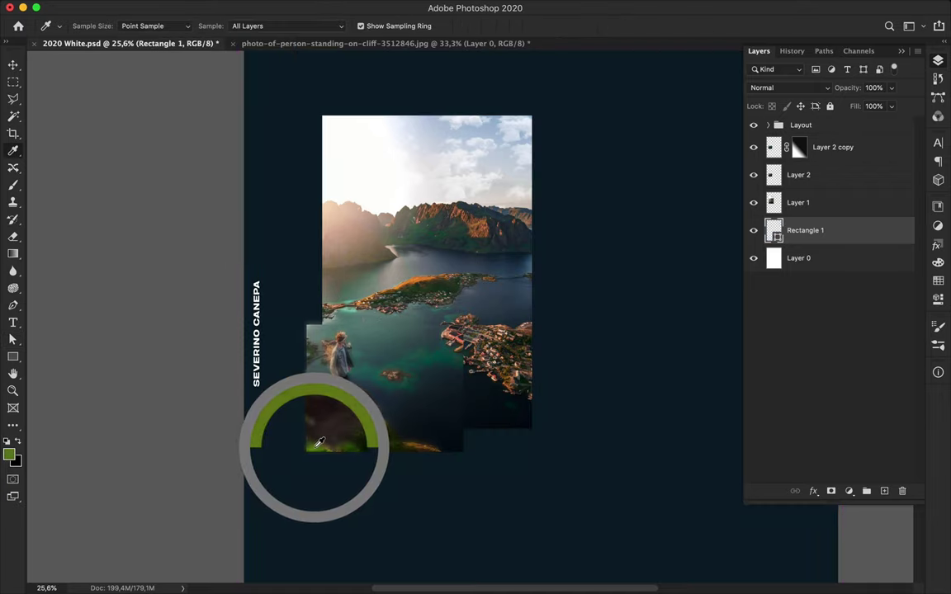
{"action": "mouse_move", "coordinate": [319, 445]}
{"action": "left_mouse_down"}
{"action": "mouse_move", "coordinate": [326, 442]}
{"action": "mouse_move", "coordinate": [317, 444]}
{"action": "left_mouse_up"}
Step: Add a caption reading 'SELECT A POSTER' to the right of the photo
{"action": "key", "text": "v"}
{"action": "scroll", "coordinate": [388, 446], "scroll_direction": "right", "scroll_amount": 3}
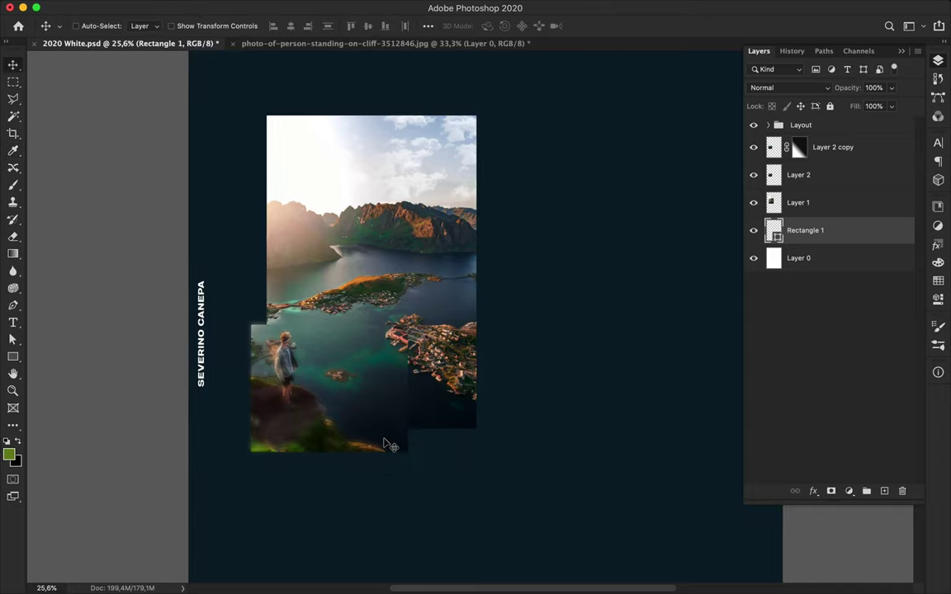
{"action": "key", "text": "t"}
{"action": "left_click", "coordinate": [542, 287]}
{"action": "type", "text": "S"}
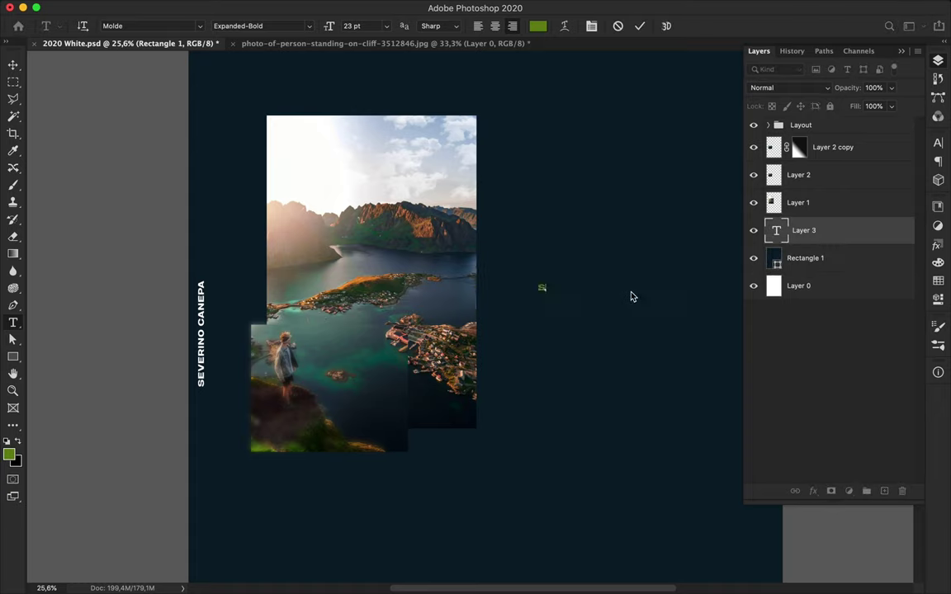
{"action": "type", "text": "ELECT A POSTER"}
{"action": "key", "text": "ctrl+Return"}
Step: Revise the caption to 'SELECT A RANDOM POSTER', left-align it, and move it onto the poster
{"action": "left_click", "coordinate": [501, 289]}
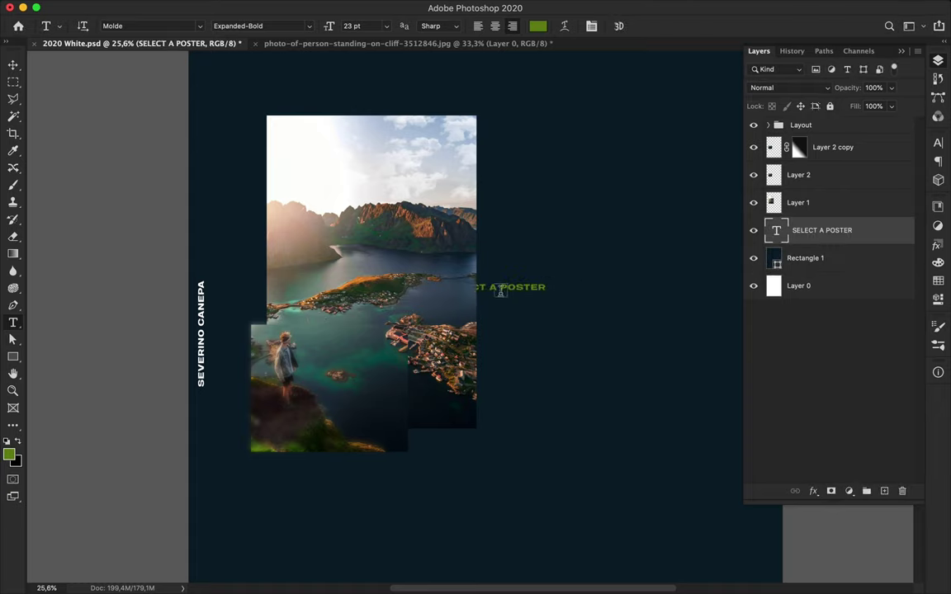
{"action": "type", "text": "M"}
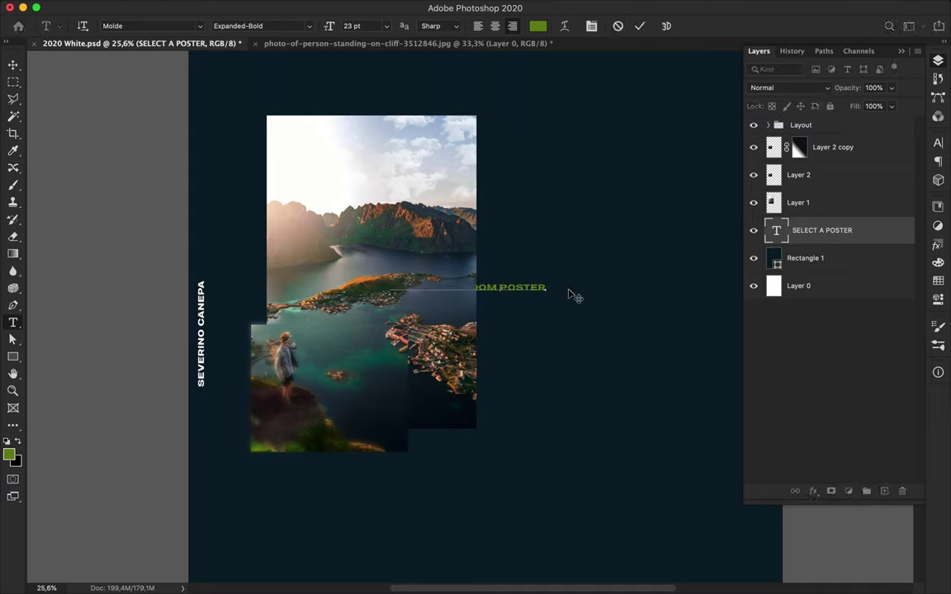
{"action": "key", "text": "ctrl+Return"}
{"action": "left_click", "coordinate": [829, 133]}
{"action": "left_click", "coordinate": [797, 154]}
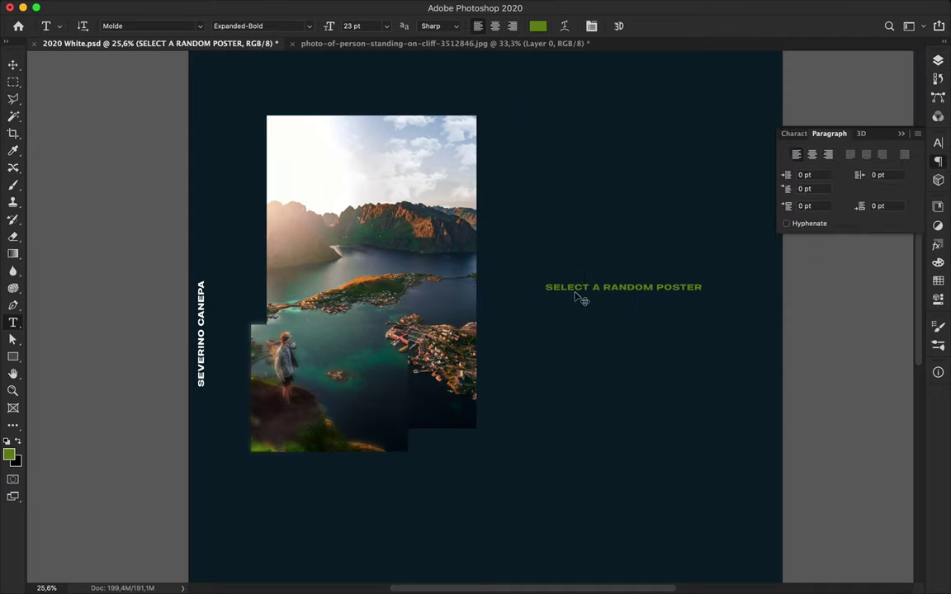
{"action": "key", "text": "v"}
{"action": "left_click_drag", "start_coordinate": [582, 289], "coordinate": [345, 99]}
Step: Set the caption font to Hydrophilia Iced and place it just above the photo
{"action": "left_click", "coordinate": [794, 132]}
{"action": "left_click", "coordinate": [818, 155]}
{"action": "type", "text": "hyd"}
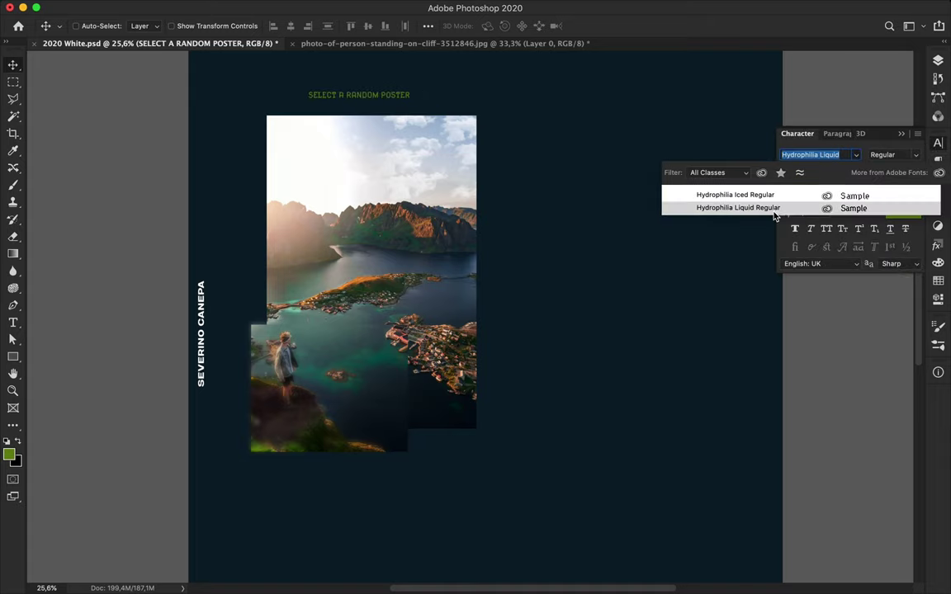
{"action": "left_click", "coordinate": [702, 195]}
{"action": "scroll", "coordinate": [396, 115], "scroll_direction": "up", "scroll_amount": 5}
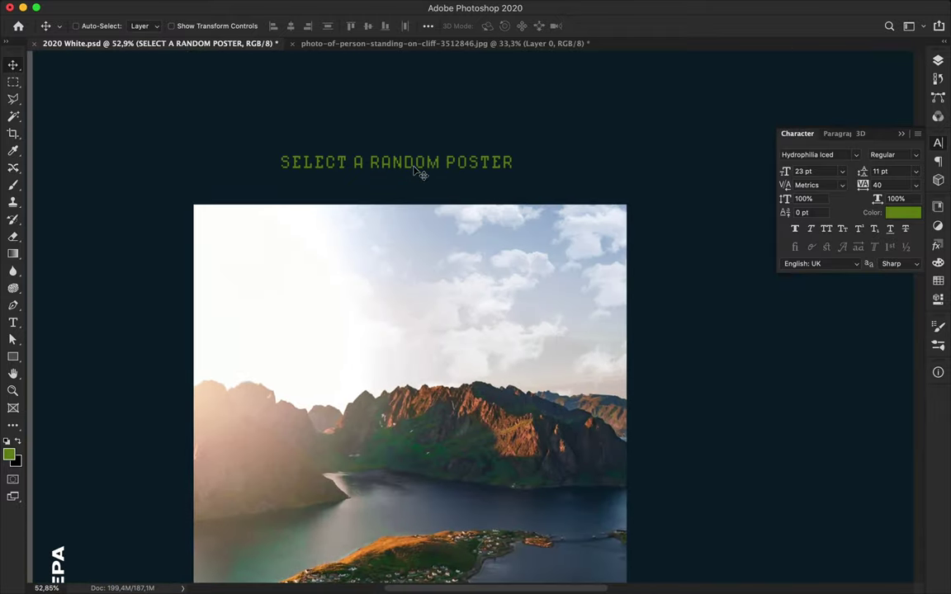
{"action": "left_click_drag", "start_coordinate": [418, 171], "coordinate": [325, 188]}
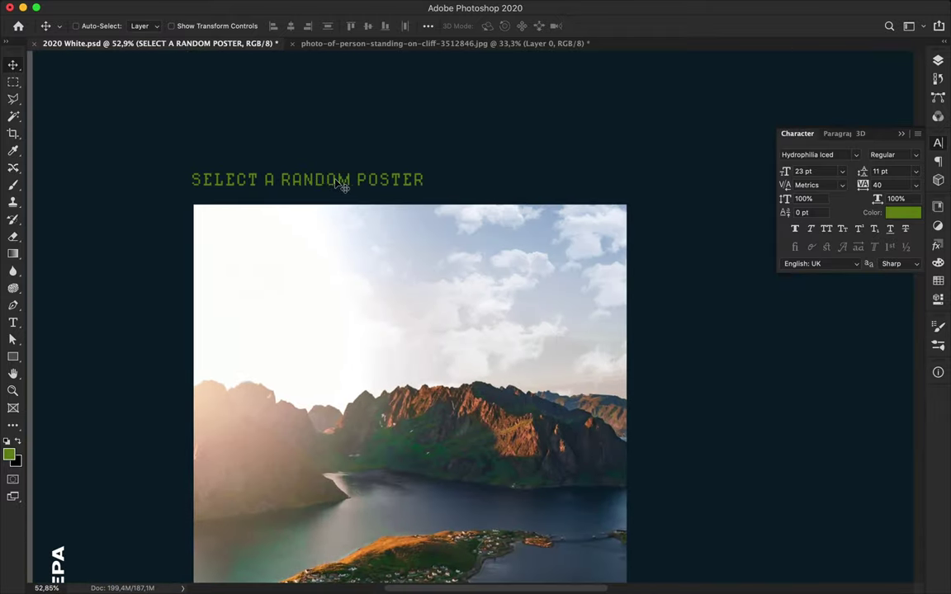
Step: Replace the word POSTER with PICTURE in the caption
{"action": "double_click", "coordinate": [338, 183]}
{"action": "left_click_drag", "start_coordinate": [356, 180], "coordinate": [485, 180]}
{"action": "type", "text": "P"}
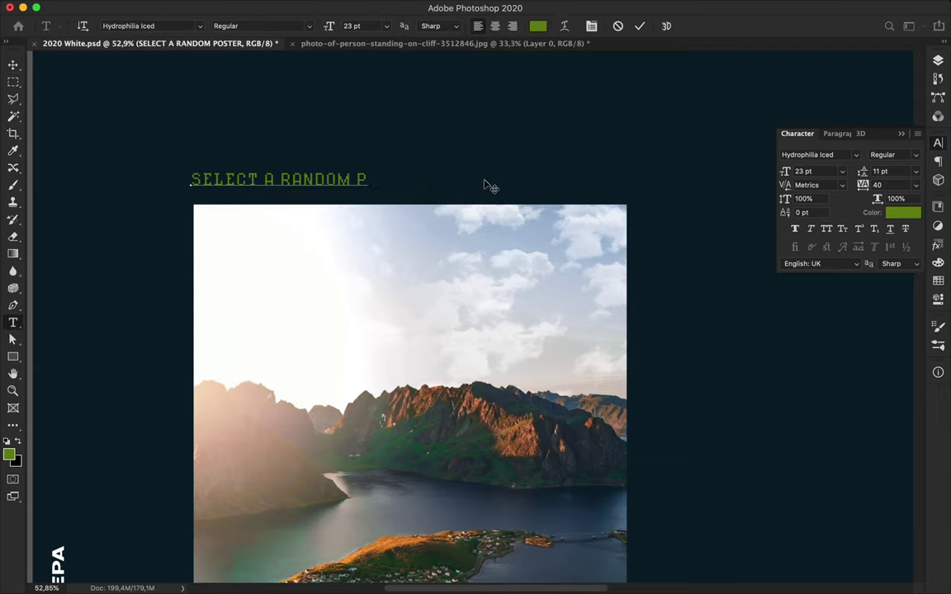
{"action": "type", "text": "icture"}
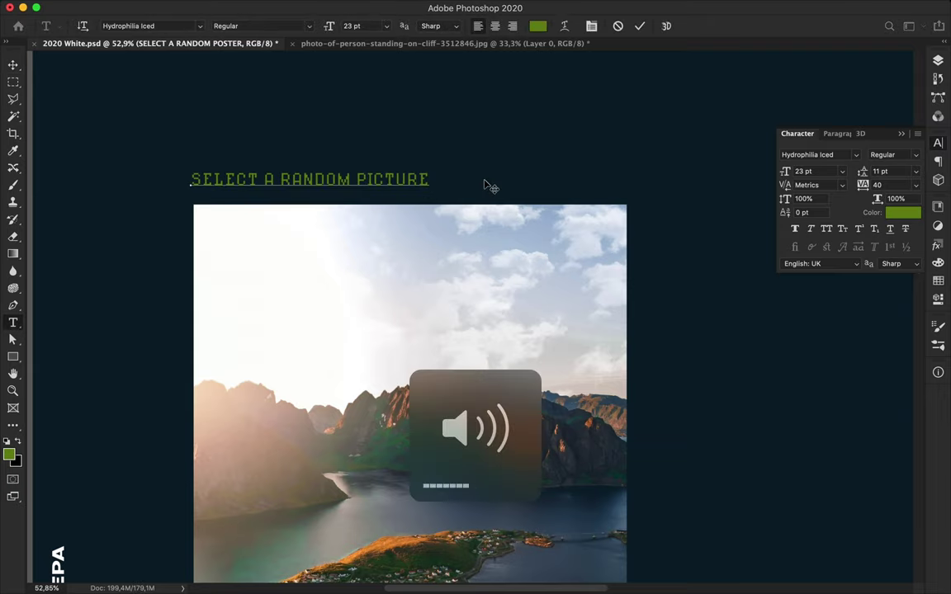
{"action": "key", "text": "Escape"}
{"action": "key", "text": "v"}
{"action": "scroll", "coordinate": [427, 165], "scroll_direction": "down", "scroll_amount": 2}
{"action": "scroll", "coordinate": [432, 167], "scroll_direction": "down", "scroll_amount": 2}
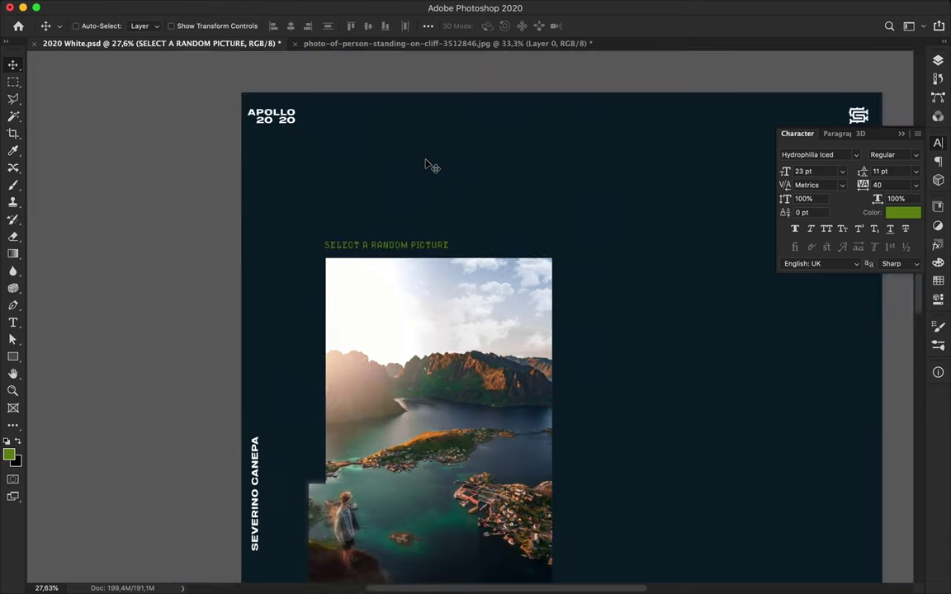
Step: Duplicate the caption, rotate it -90° to vertical, and place it beside the photo's right edge
{"action": "left_click_drag", "start_coordinate": [377, 112], "coordinate": [600, 341]}
{"action": "key", "text": "ctrl+t"}
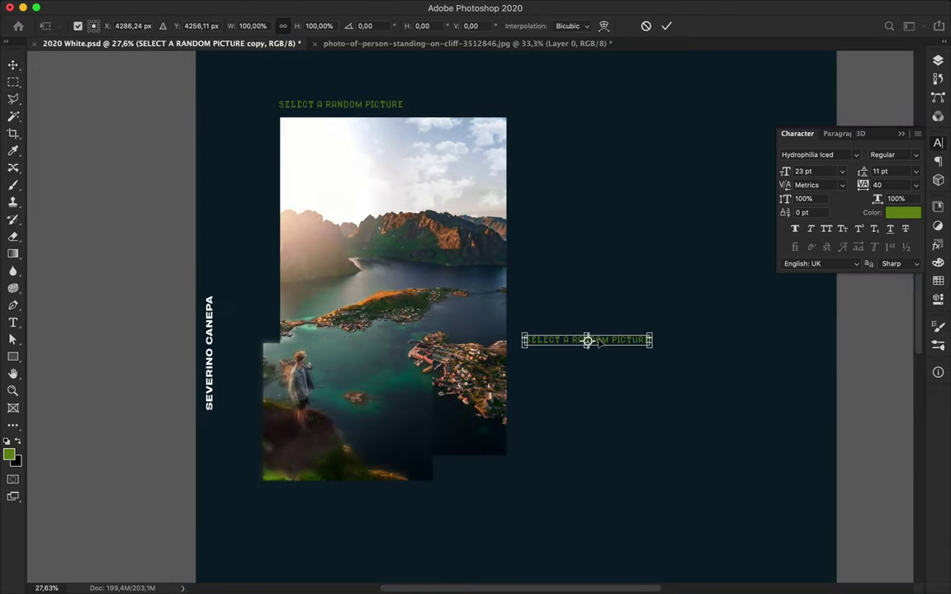
{"action": "left_click_drag", "start_coordinate": [659, 321], "coordinate": [648, 308]}
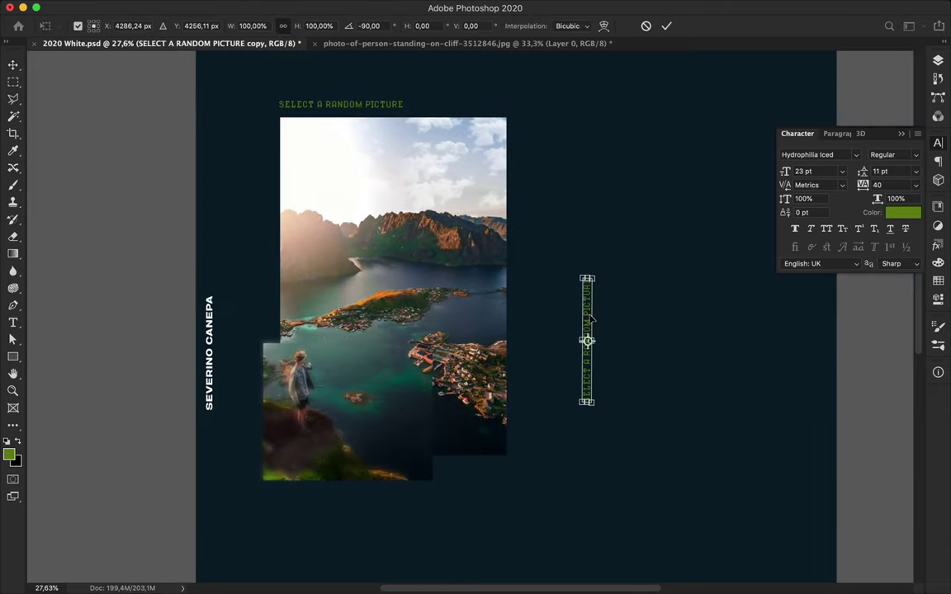
{"action": "left_click_drag", "start_coordinate": [575, 324], "coordinate": [523, 355]}
{"action": "key", "text": "Return"}
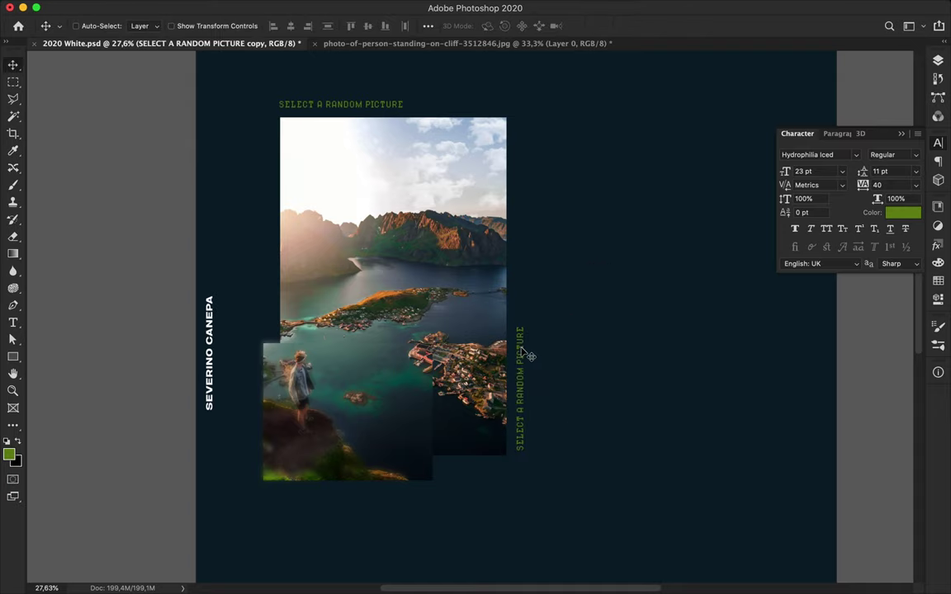
Step: Retype the vertical caption as 'CHOOSE A RANDOM NUMBER'
{"action": "key", "text": "t"}
{"action": "triple_click", "coordinate": [522, 353]}
{"action": "key", "text": "BackSpace"}
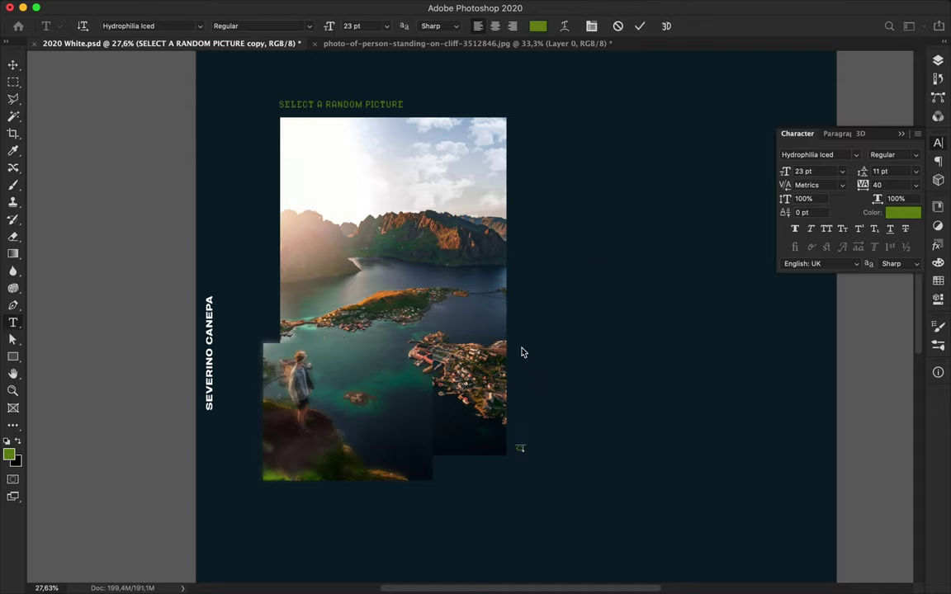
{"action": "type", "text": "CHOOSE A RANDOM WUMBER"}
{"action": "key", "text": "ctrl+Return"}
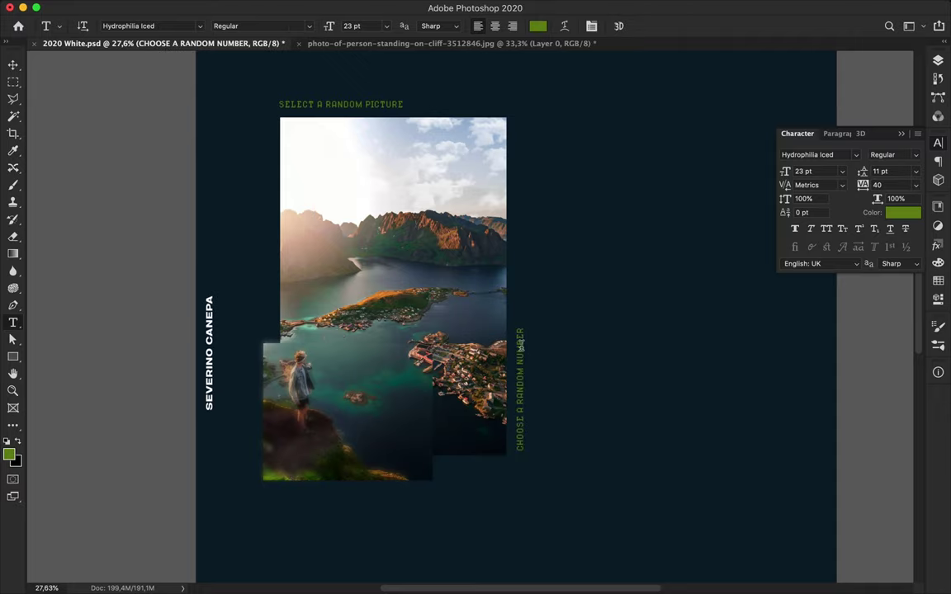
{"action": "key", "text": "v"}
{"action": "scroll", "coordinate": [522, 353], "scroll_direction": "down", "scroll_amount": 1}
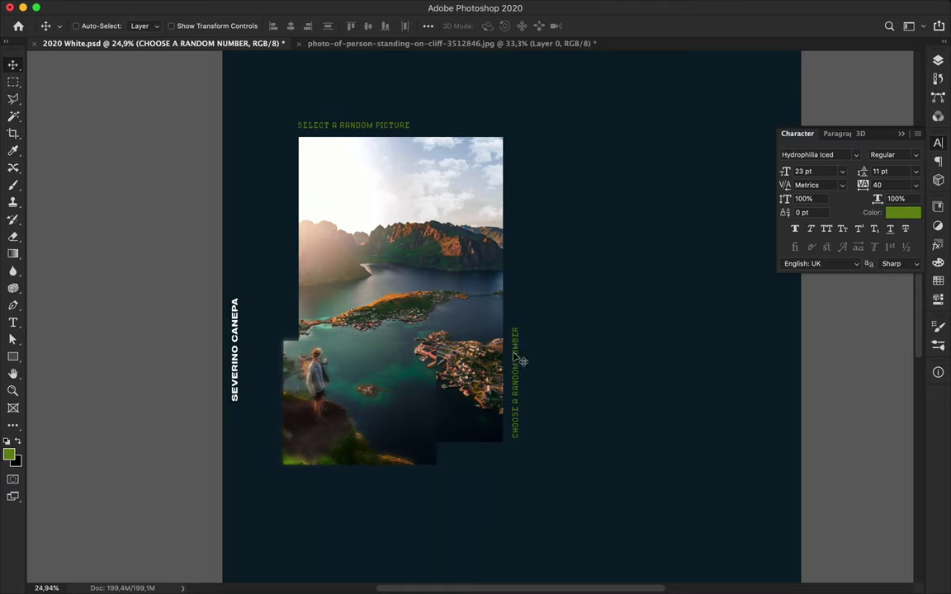
Step: Duplicate the caption below the photo, rotate it horizontal, and retype it as '& DESIGN A POSTER'
{"action": "left_click_drag", "start_coordinate": [521, 363], "coordinate": [369, 536]}
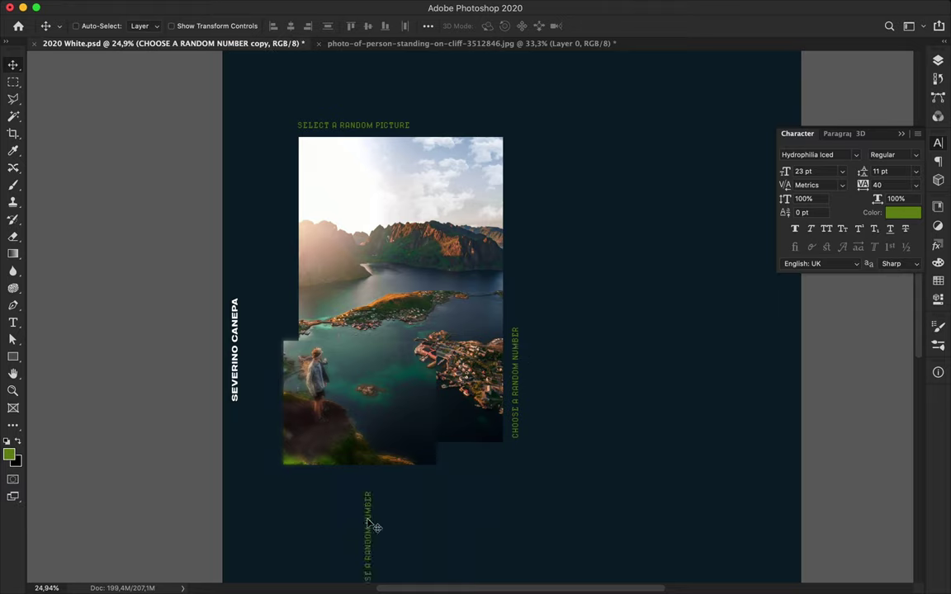
{"action": "key", "text": "ctrl+t"}
{"action": "left_click_drag", "start_coordinate": [388, 496], "coordinate": [515, 526]}
{"action": "key", "text": "Return"}
{"action": "double_click", "coordinate": [398, 547]}
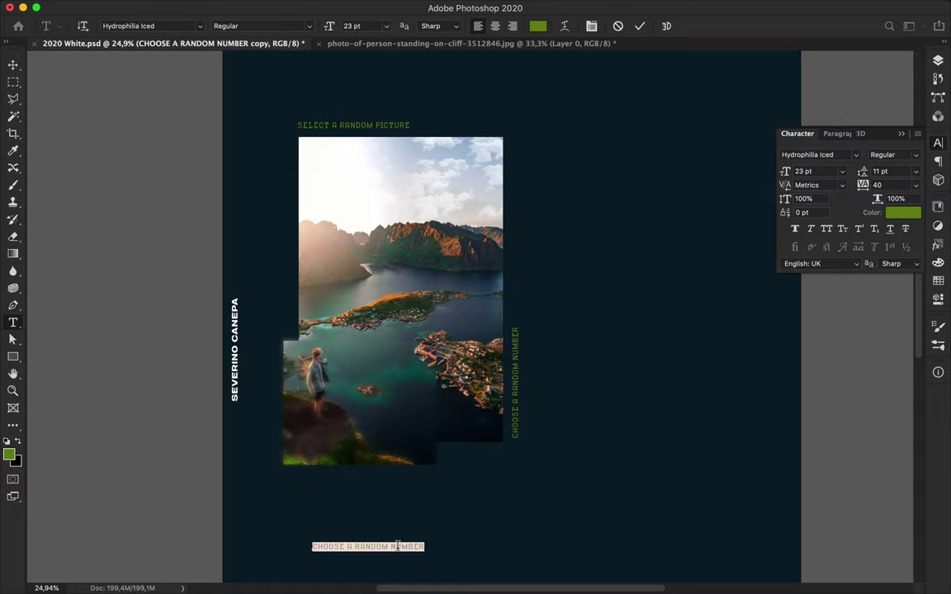
{"action": "type", "text": "A DESIGN A POSTER"}
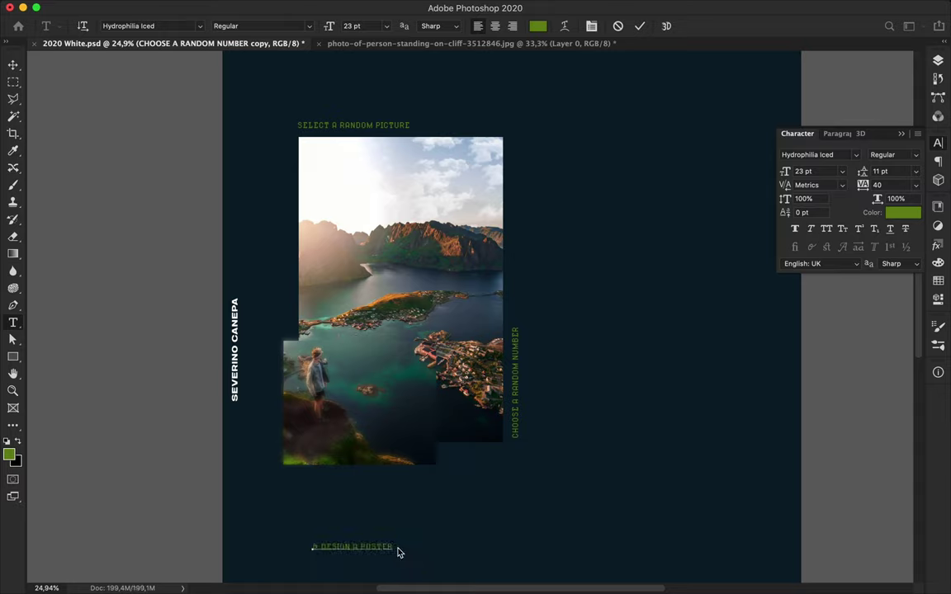
{"action": "key", "text": "Escape"}
{"action": "key", "text": "v"}
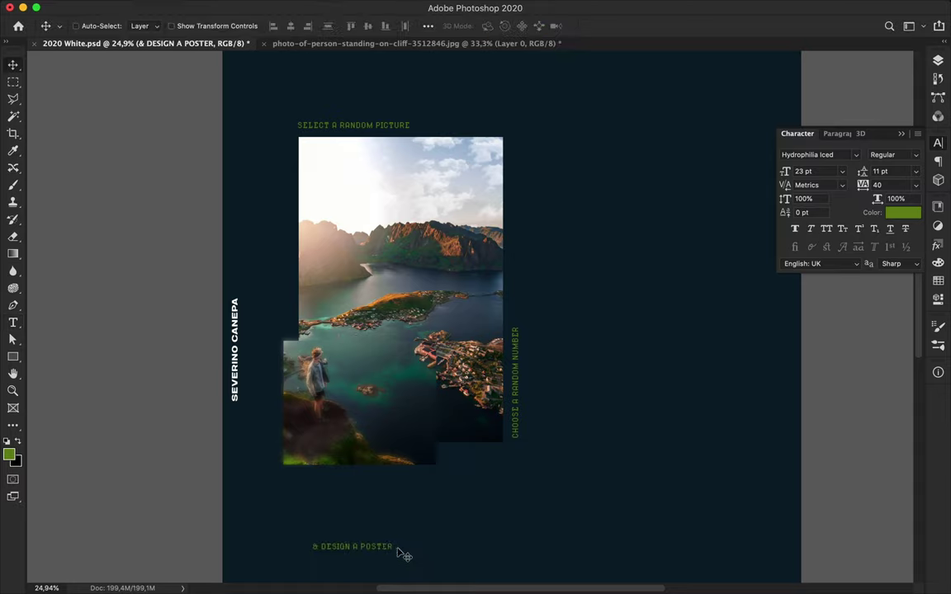
{"action": "mouse_move", "coordinate": [398, 552]}
{"action": "left_mouse_down"}
{"action": "mouse_move", "coordinate": [344, 479]}
{"action": "mouse_move", "coordinate": [436, 517]}
{"action": "left_mouse_up"}
Step: Add a second caption below reading 'WHATEVER IT IS, LUCKY OR NOT!'
{"action": "double_click", "coordinate": [436, 516]}
{"action": "type", "text": "WHATEVER IT IS LUCKY OR NOT"}
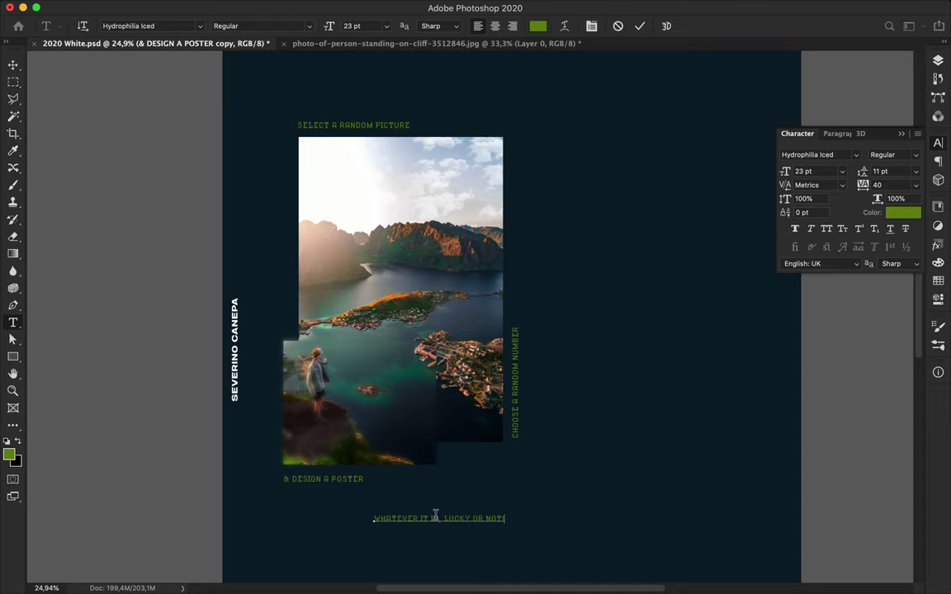
{"action": "key", "text": "ctrl+Return"}
{"action": "key", "text": "v"}
{"action": "scroll", "coordinate": [440, 521], "scroll_direction": "down", "scroll_amount": 5}
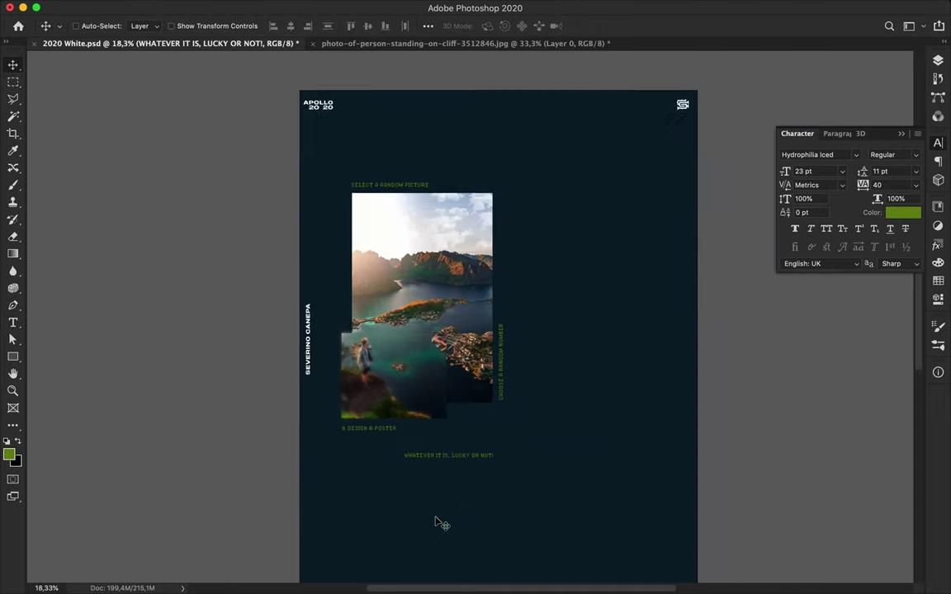
Step: Recolour the APOLLO 2020, author, #387 and JANUARY 22, 2020 labels olive green
{"action": "left_click", "coordinate": [938, 61]}
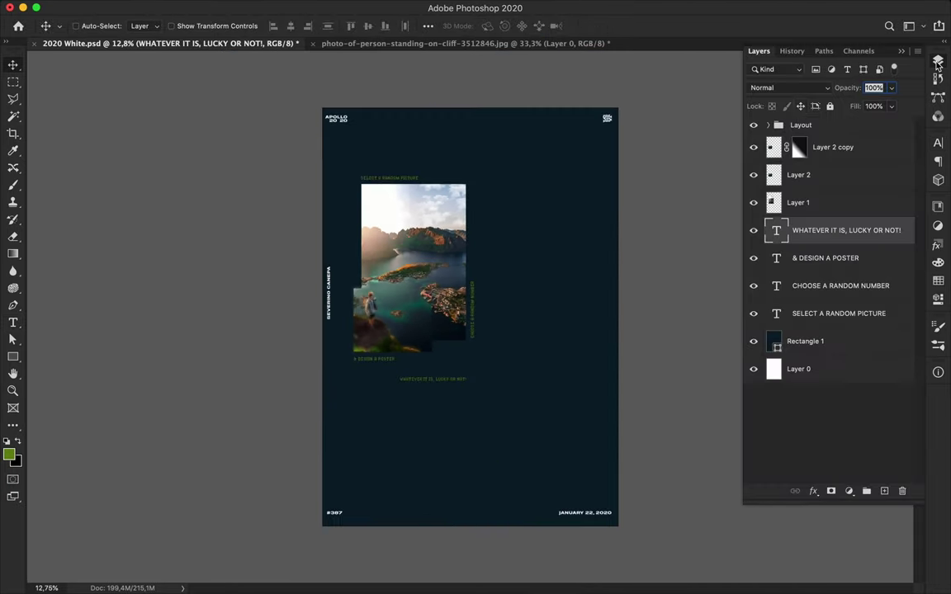
{"action": "left_click", "coordinate": [822, 147]}
{"action": "scroll", "coordinate": [816, 263], "scroll_direction": "down", "scroll_amount": 1}
{"action": "key", "text": "t"}
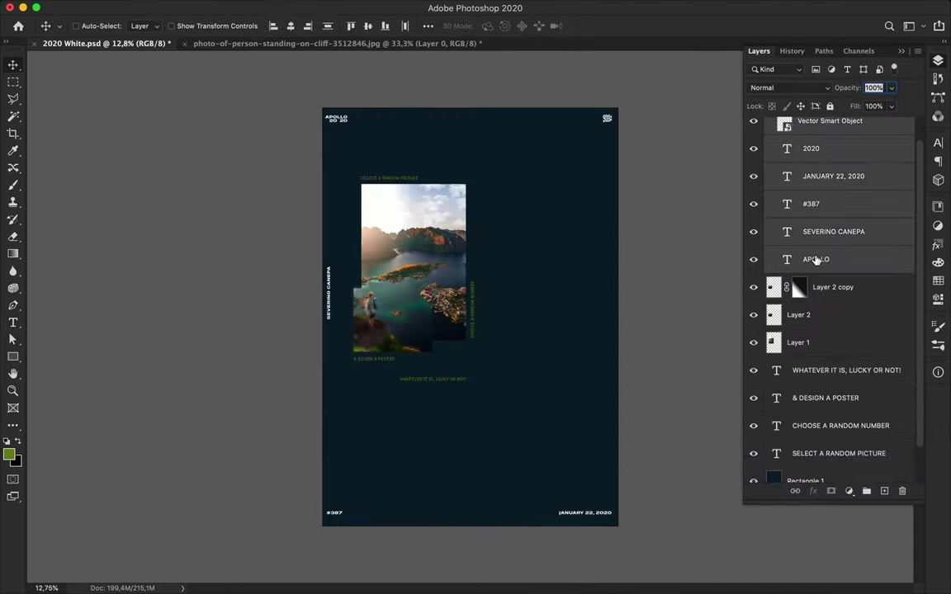
{"action": "left_click", "coordinate": [537, 26]}
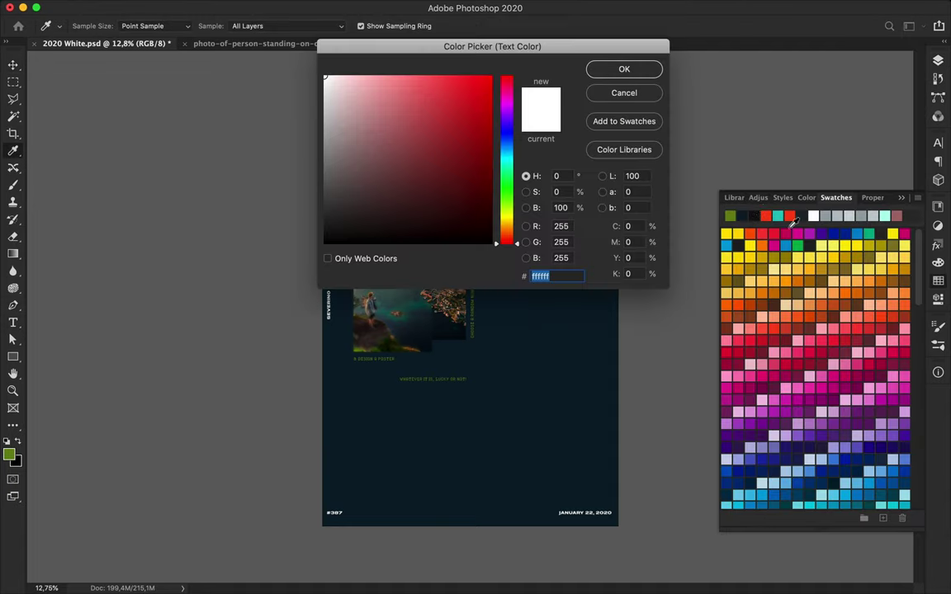
{"action": "left_click", "coordinate": [730, 216]}
{"action": "left_click", "coordinate": [624, 69]}
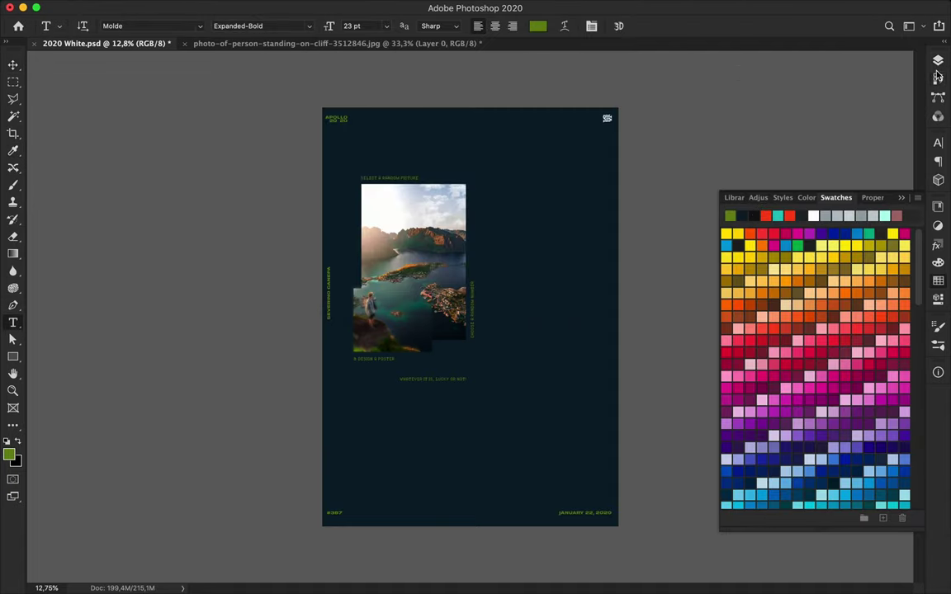
Step: Select the logo layer and try painting it, cancelling the rasterize prompt
{"action": "left_click", "coordinate": [938, 74]}
{"action": "scroll", "coordinate": [817, 124], "scroll_direction": "up", "scroll_amount": 1}
{"action": "left_click", "coordinate": [819, 157]}
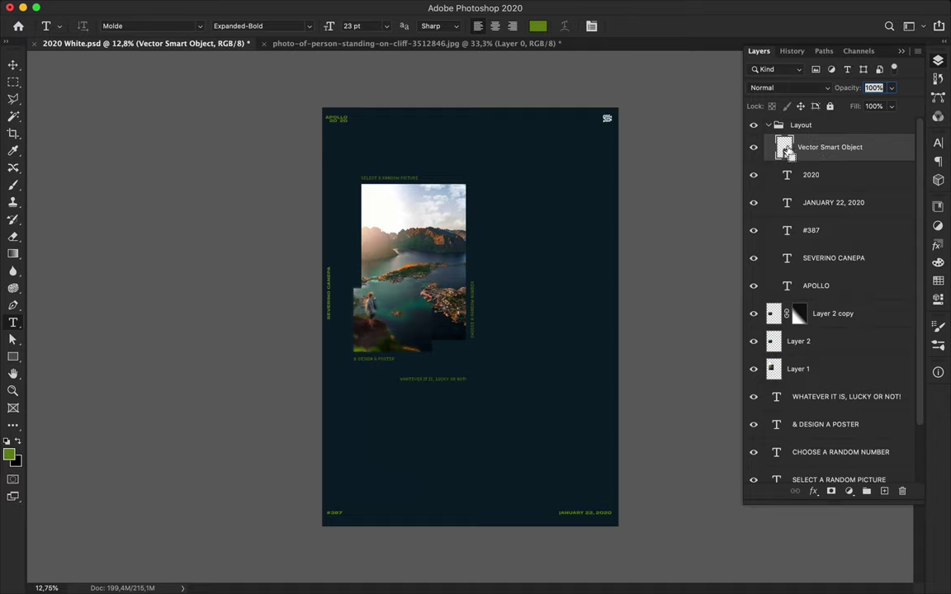
{"action": "key", "text": "b"}
{"action": "left_click", "coordinate": [607, 118]}
{"action": "key", "text": "Return"}
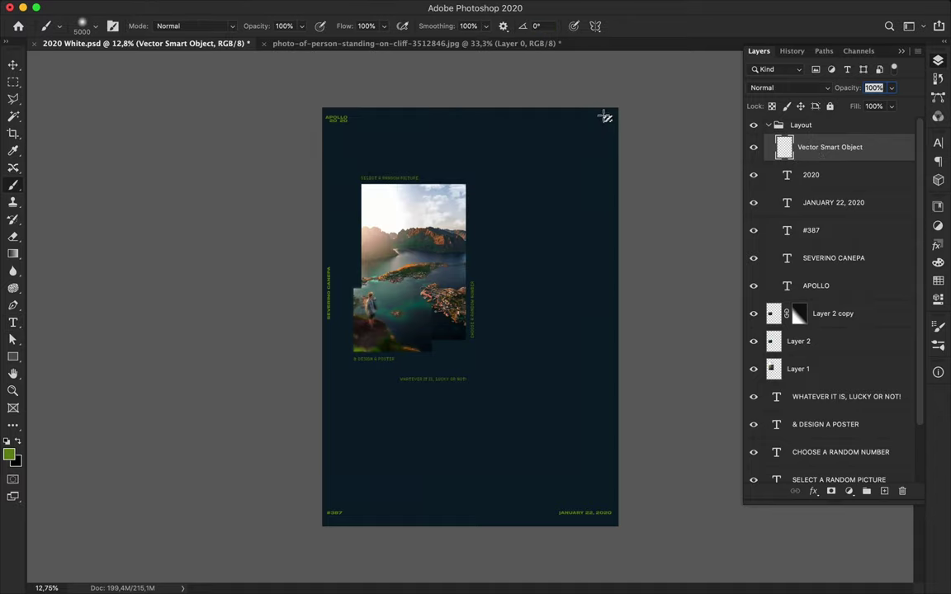
{"action": "key", "text": "v"}
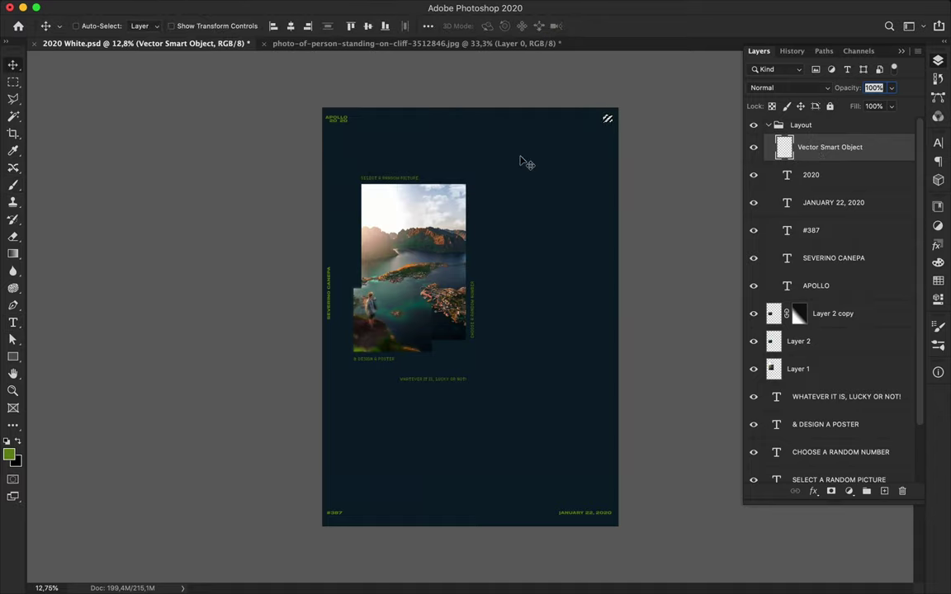
{"action": "key", "text": "m"}
{"action": "scroll", "coordinate": [520, 156], "scroll_direction": "up", "scroll_amount": 1}
{"action": "scroll", "coordinate": [483, 208], "scroll_direction": "up", "scroll_amount": 1}
Step: Show the grid, nudge the landscape photo down, and move both cliff photo layers together
{"action": "key", "text": "v"}
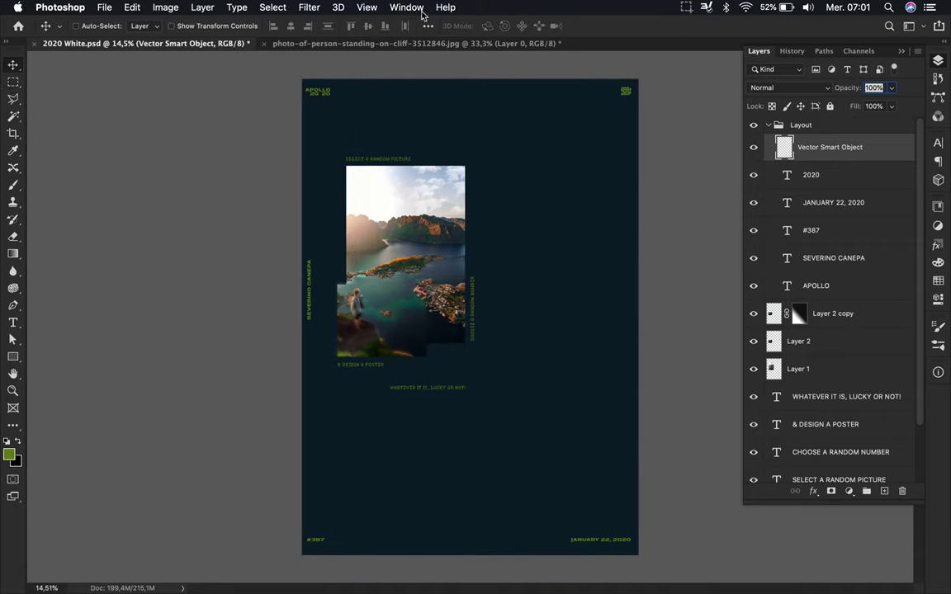
{"action": "key", "text": "super+apostrophe"}
{"action": "scroll", "coordinate": [378, 180], "scroll_direction": "up", "scroll_amount": 2}
{"action": "scroll", "coordinate": [378, 180], "scroll_direction": "up", "scroll_amount": 1}
{"action": "left_click", "coordinate": [381, 183]}
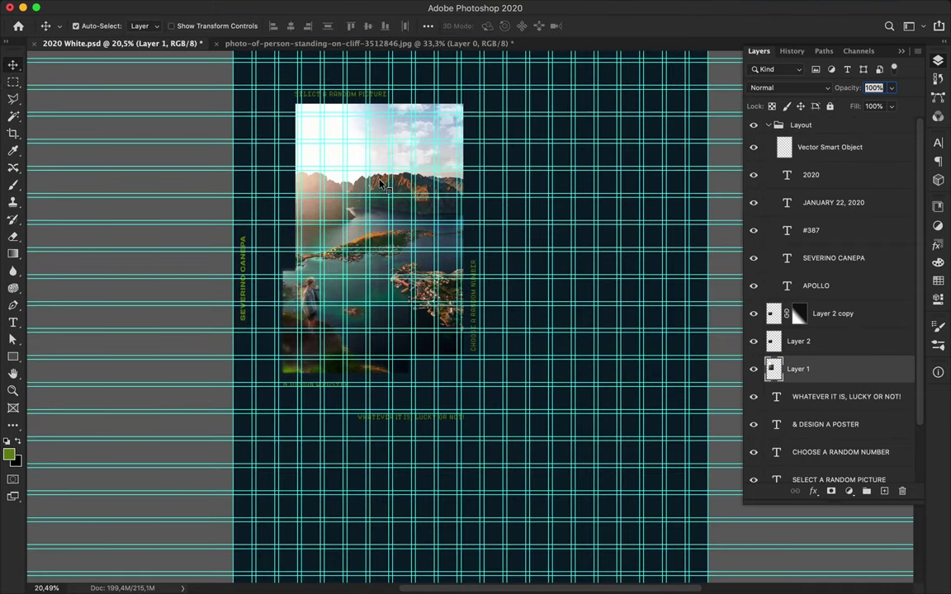
{"action": "left_click_drag", "start_coordinate": [379, 160], "coordinate": [380, 166]}
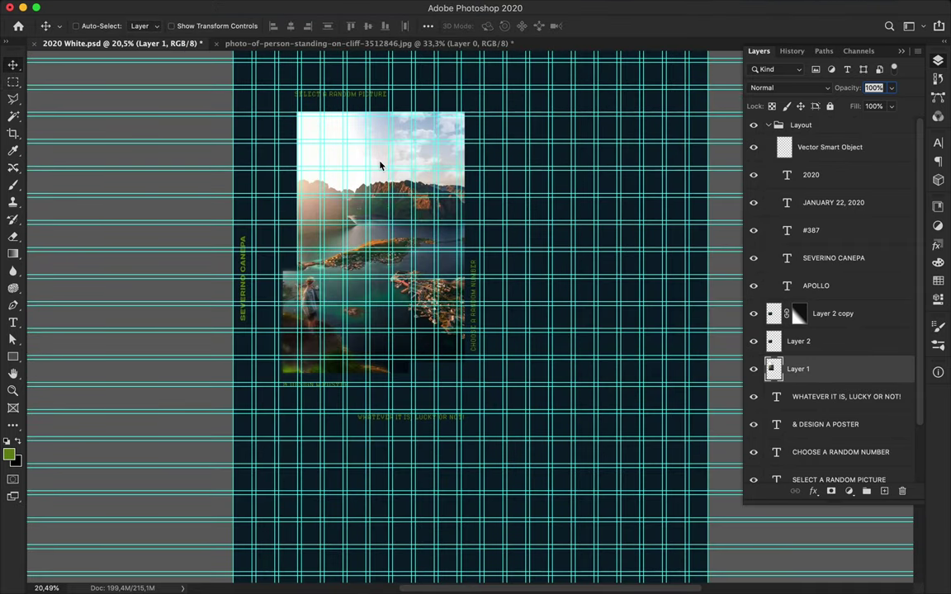
{"action": "left_click_drag", "start_coordinate": [830, 314], "coordinate": [846, 364]}
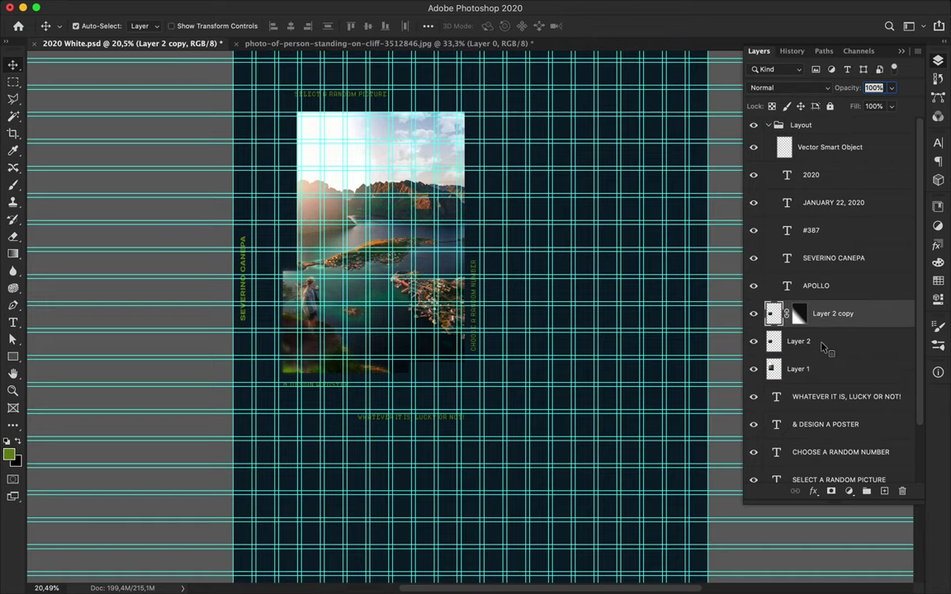
{"action": "left_click", "coordinate": [823, 345], "text": "shift"}
{"action": "left_click_drag", "start_coordinate": [327, 327], "coordinate": [272, 344]}
Step: Reposition the & DESIGN A POSTER, WHATEVER IT IS, LUCKY OR NOT! and CHOOSE A RANDOM NUMBER captions
{"action": "scroll", "coordinate": [318, 330], "scroll_direction": "up", "scroll_amount": 4}
{"action": "left_click", "coordinate": [317, 332]}
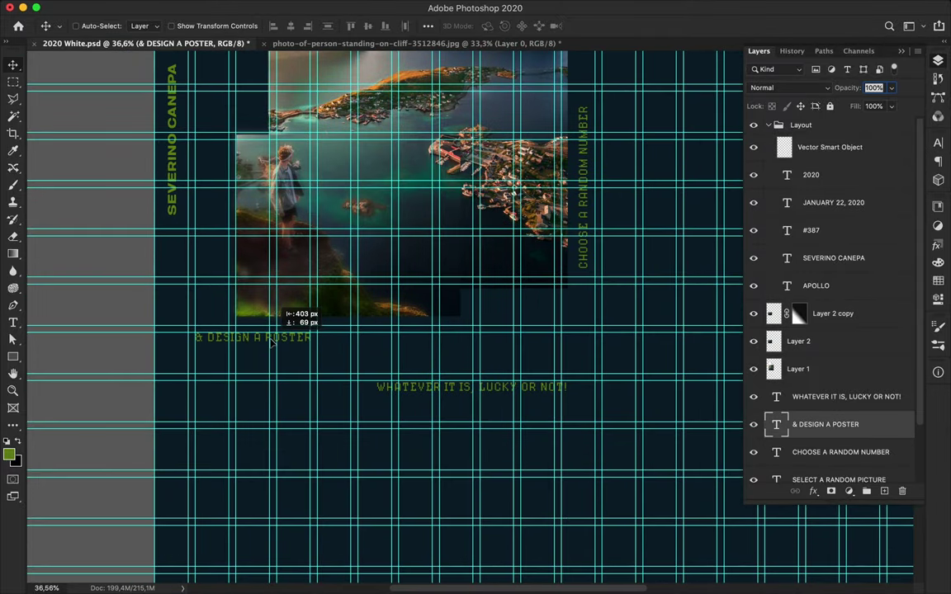
{"action": "left_click_drag", "start_coordinate": [390, 391], "coordinate": [371, 421]}
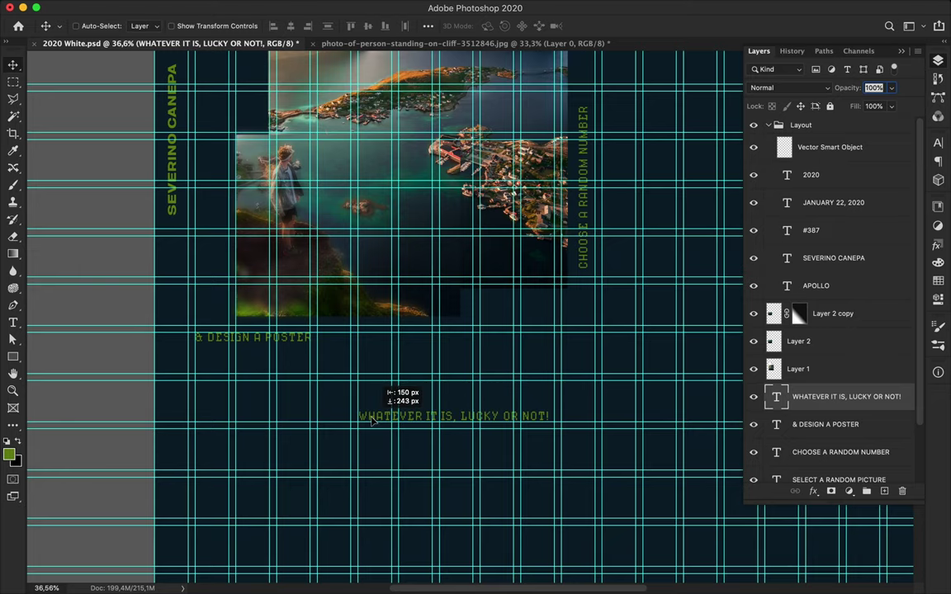
{"action": "scroll", "coordinate": [373, 421], "scroll_direction": "up", "scroll_amount": 5}
{"action": "scroll", "coordinate": [373, 421], "scroll_direction": "right", "scroll_amount": 1}
{"action": "left_click", "coordinate": [545, 380]}
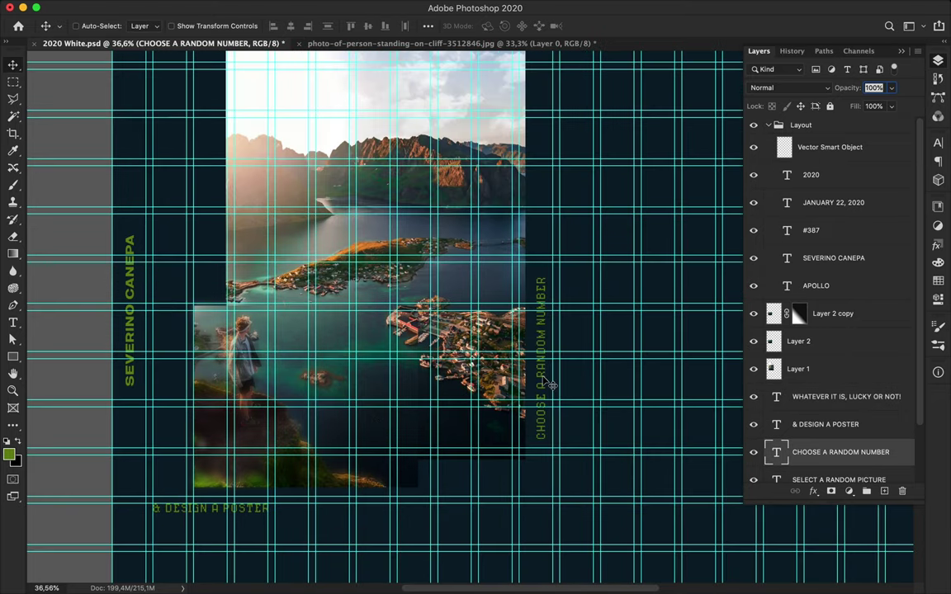
{"action": "left_click_drag", "start_coordinate": [551, 386], "coordinate": [560, 394]}
{"action": "scroll", "coordinate": [496, 334], "scroll_direction": "up", "scroll_amount": 5}
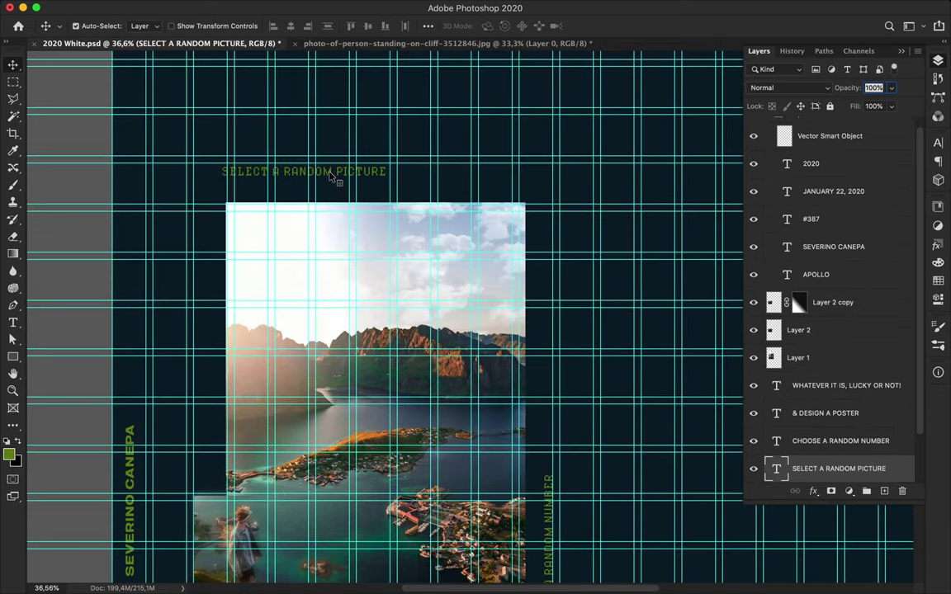
{"action": "left_click_drag", "start_coordinate": [330, 175], "coordinate": [302, 173]}
Step: Hide the guides and Alt-drag a copy of SELECT A RANDOM PICTURE right of the collage
{"action": "scroll", "coordinate": [303, 173], "scroll_direction": "down", "scroll_amount": 1}
{"action": "scroll", "coordinate": [302, 173], "scroll_direction": "down", "scroll_amount": 8}
{"action": "scroll", "coordinate": [528, 305], "scroll_direction": "down", "scroll_amount": 2}
{"action": "key", "text": "w"}
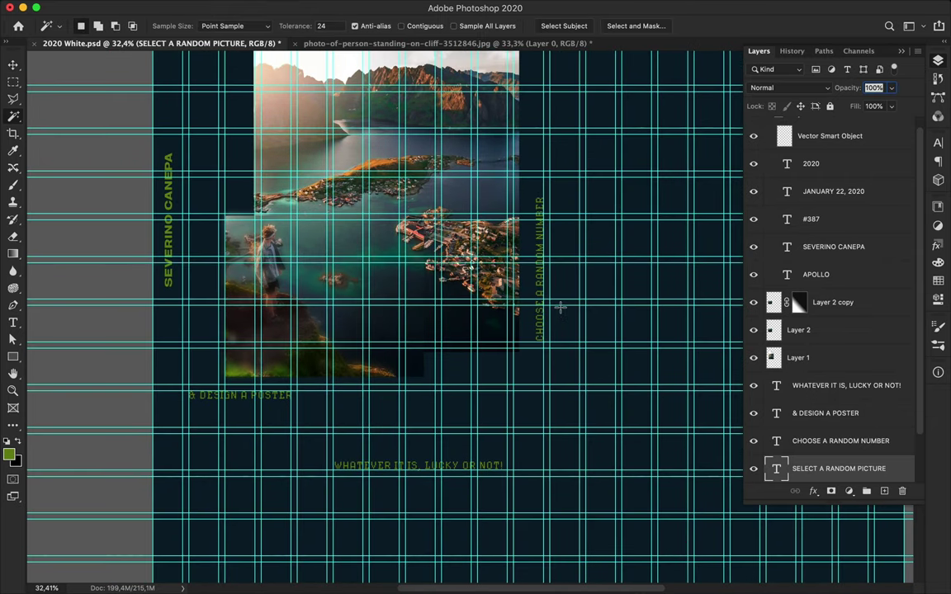
{"action": "key", "text": "v"}
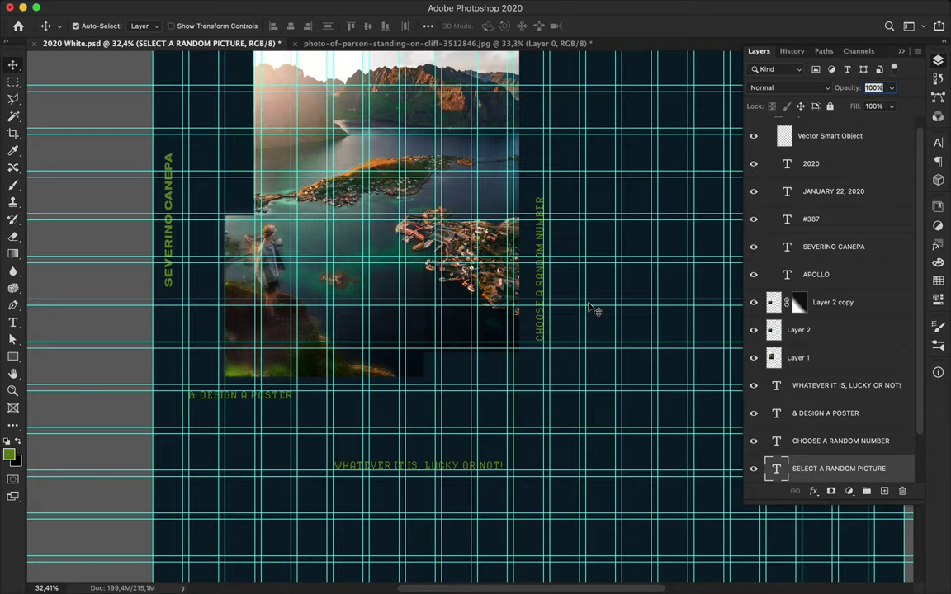
{"action": "key", "text": "ctrl+semicolon"}
{"action": "scroll", "coordinate": [591, 308], "scroll_direction": "down", "scroll_amount": 2}
{"action": "scroll", "coordinate": [591, 308], "scroll_direction": "down", "scroll_amount": 2}
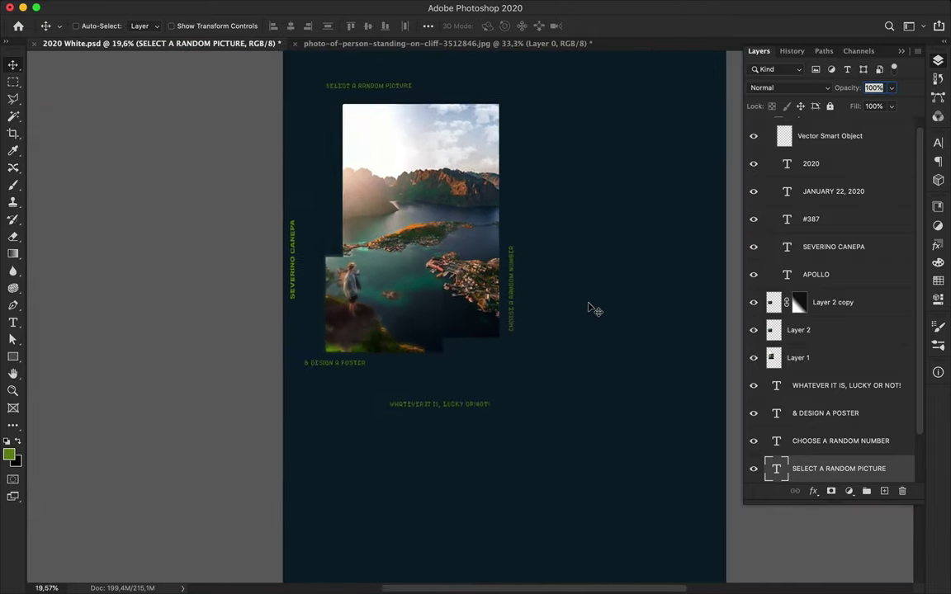
{"action": "scroll", "coordinate": [592, 308], "scroll_direction": "down", "scroll_amount": 2}
{"action": "left_click_drag", "start_coordinate": [364, 361], "coordinate": [589, 487], "text": "alt"}
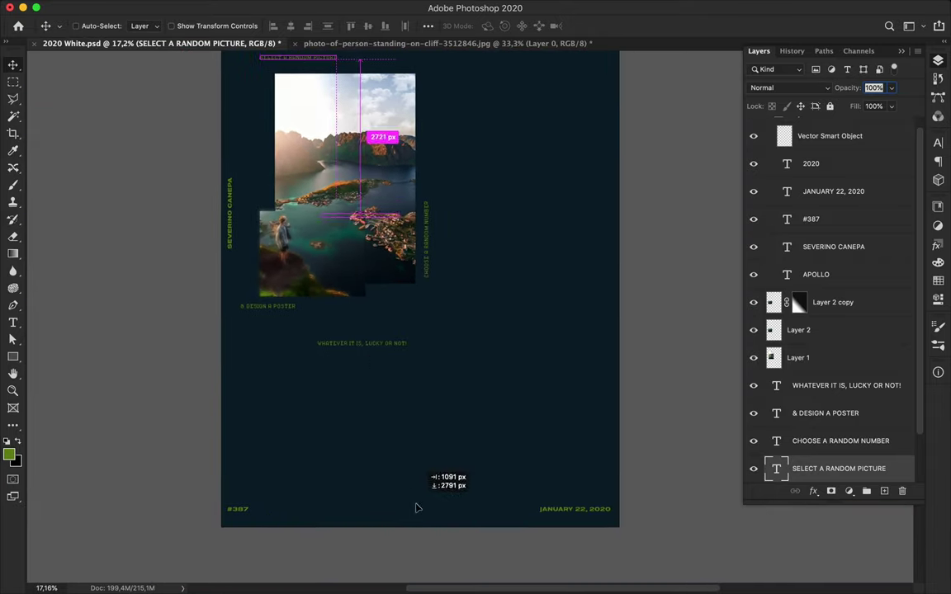
Step: Retype the copied caption as PHOTOGRAPH #81
{"action": "double_click", "coordinate": [510, 198]}
{"action": "type", "text": "PICK"}
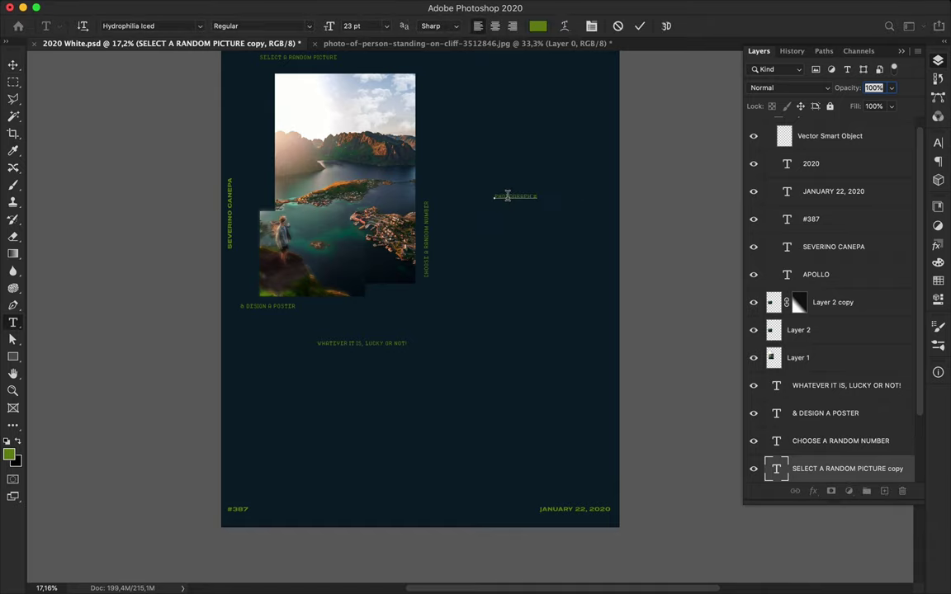
{"action": "key", "text": "ctrl+Return"}
{"action": "key", "text": "v"}
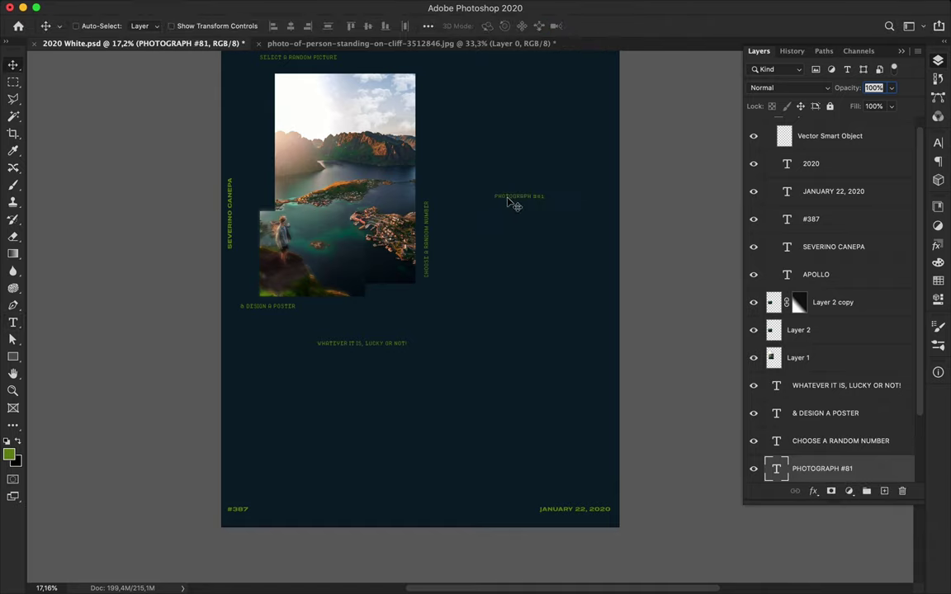
Step: Free Transform PHOTOGRAPH #81 to about three times its size
{"action": "scroll", "coordinate": [512, 206], "scroll_direction": "up", "scroll_amount": 2}
{"action": "scroll", "coordinate": [510, 204], "scroll_direction": "up", "scroll_amount": 2}
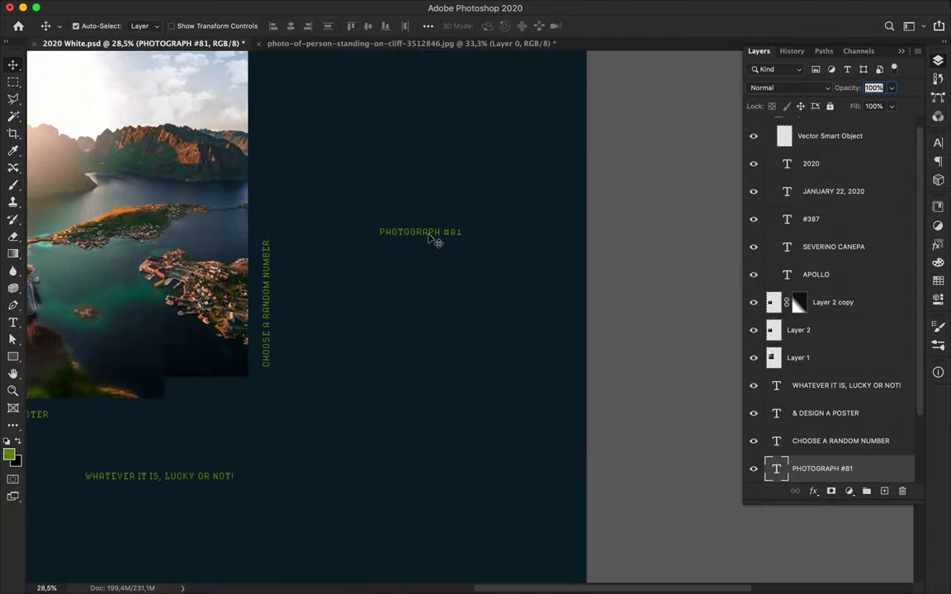
{"action": "key", "text": "ctrl+t"}
{"action": "left_click_drag", "start_coordinate": [462, 237], "coordinate": [635, 258]}
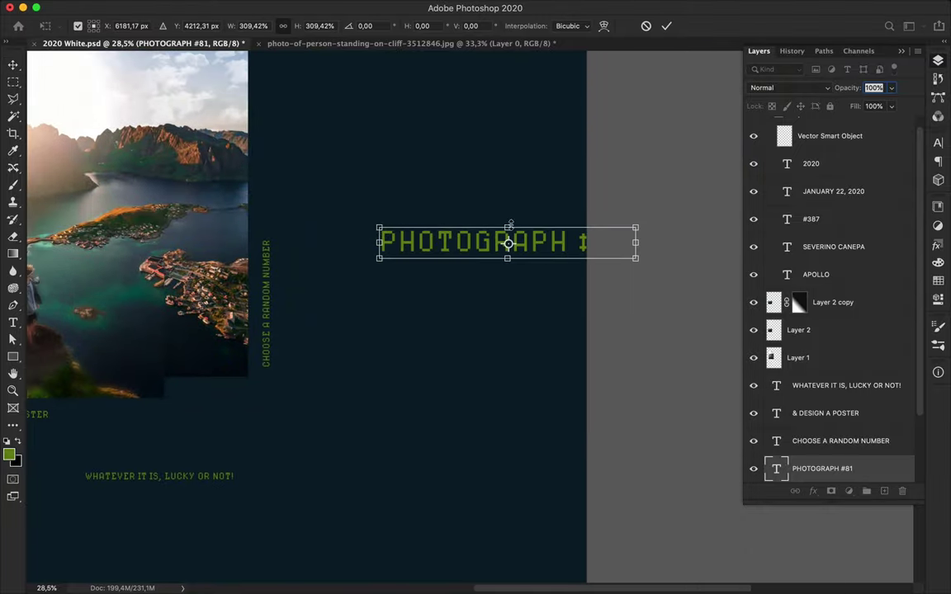
{"action": "left_click_drag", "start_coordinate": [510, 225], "coordinate": [509, 186]}
{"action": "key", "text": "Return"}
{"action": "left_click", "coordinate": [938, 143]}
Step: Browse the Character panel's font style and family lists, searching 'HY'
{"action": "left_click", "coordinate": [916, 154]}
{"action": "left_click", "coordinate": [901, 155]}
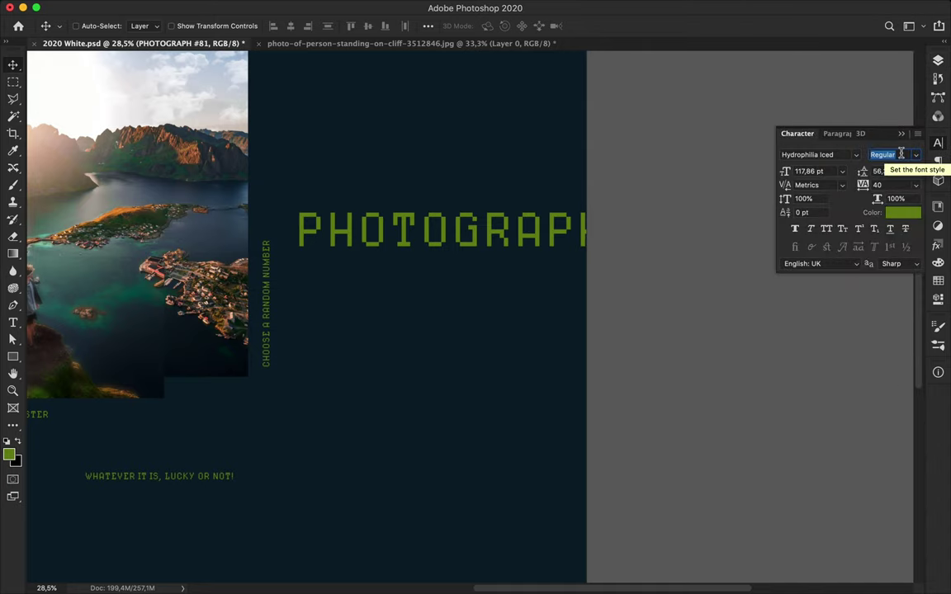
{"action": "left_click", "coordinate": [856, 154]}
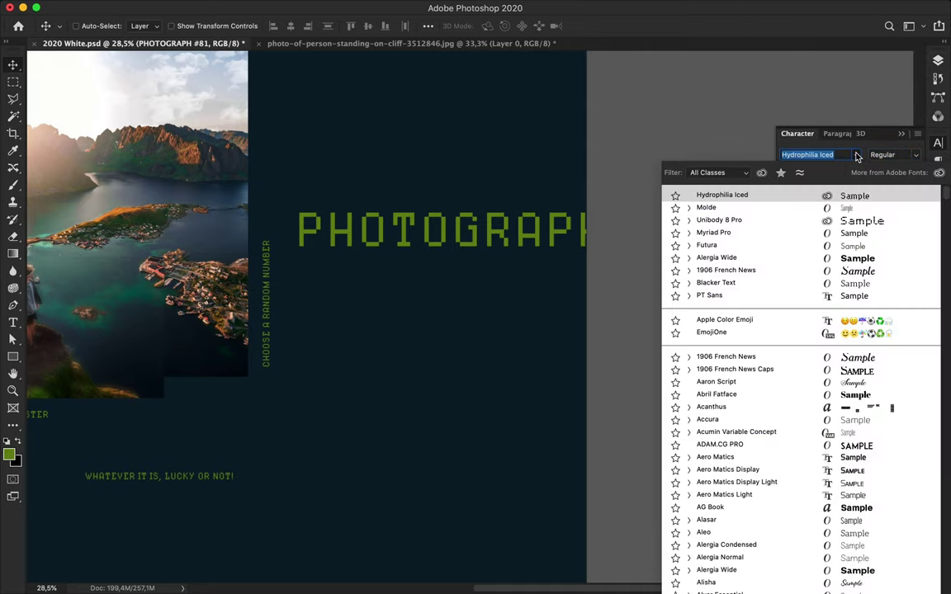
{"action": "type", "text": "H"}
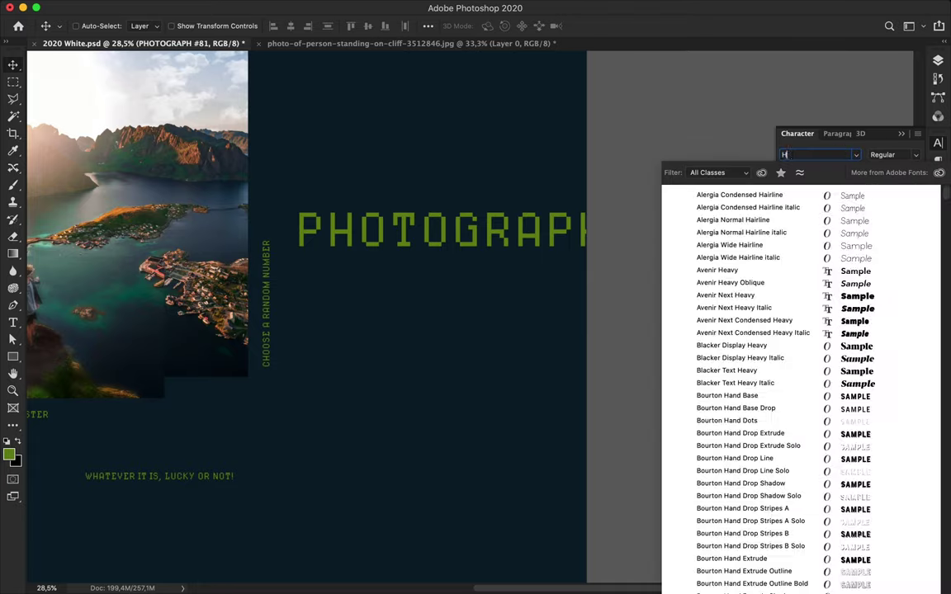
{"action": "type", "text": "Y"}
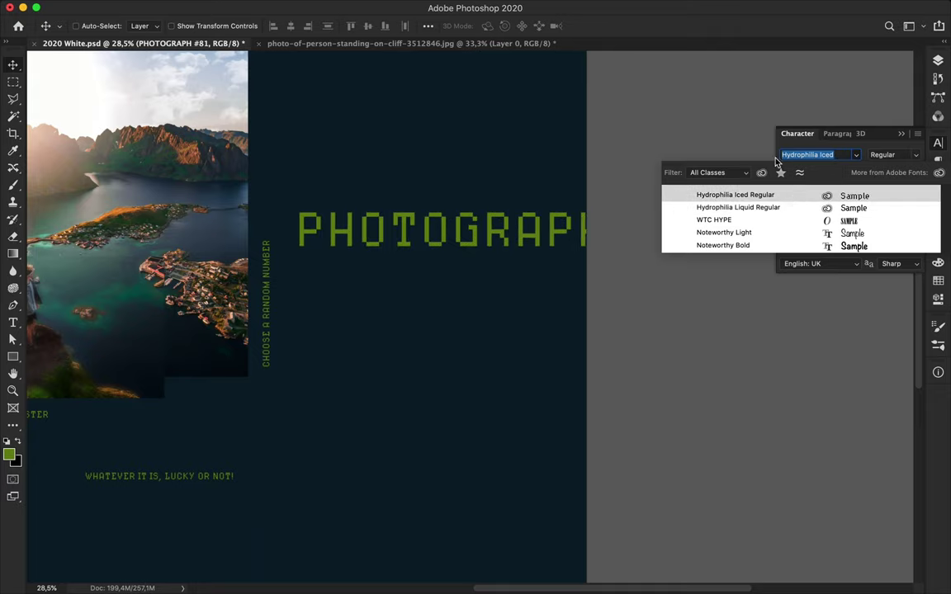
{"action": "left_click", "coordinate": [802, 156]}
Step: Scroll the font list to apply Brokenscript OT Cond Bold to PHOTOGRAPH #81, then zoom out
{"action": "left_click", "coordinate": [855, 157]}
{"action": "scroll", "coordinate": [834, 281], "scroll_direction": "down", "scroll_amount": 2}
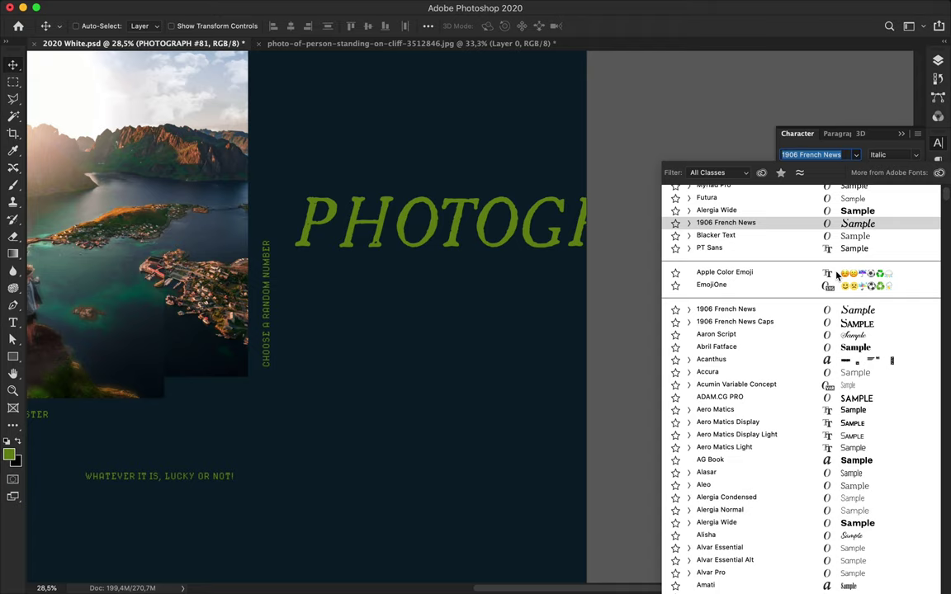
{"action": "scroll", "coordinate": [828, 351], "scroll_direction": "down", "scroll_amount": 3}
{"action": "scroll", "coordinate": [828, 351], "scroll_direction": "down", "scroll_amount": 4}
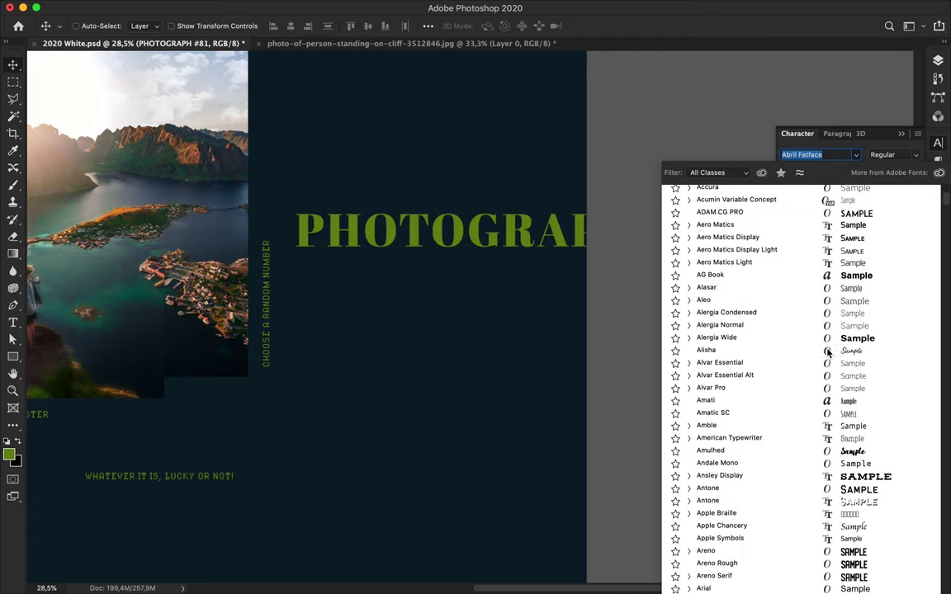
{"action": "scroll", "coordinate": [828, 352], "scroll_direction": "down", "scroll_amount": 2}
{"action": "scroll", "coordinate": [829, 355], "scroll_direction": "down", "scroll_amount": 1}
{"action": "scroll", "coordinate": [829, 353], "scroll_direction": "down", "scroll_amount": 3}
{"action": "scroll", "coordinate": [828, 354], "scroll_direction": "down", "scroll_amount": 6}
{"action": "scroll", "coordinate": [828, 355], "scroll_direction": "down", "scroll_amount": 7}
{"action": "scroll", "coordinate": [828, 356], "scroll_direction": "down", "scroll_amount": 7}
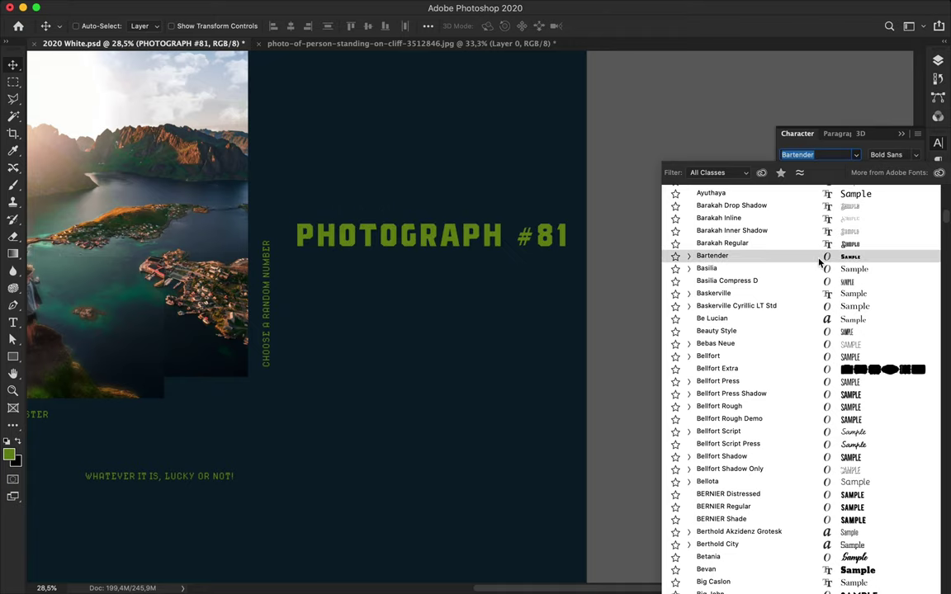
{"action": "scroll", "coordinate": [818, 308], "scroll_direction": "down", "scroll_amount": 1}
{"action": "scroll", "coordinate": [817, 346], "scroll_direction": "down", "scroll_amount": 2}
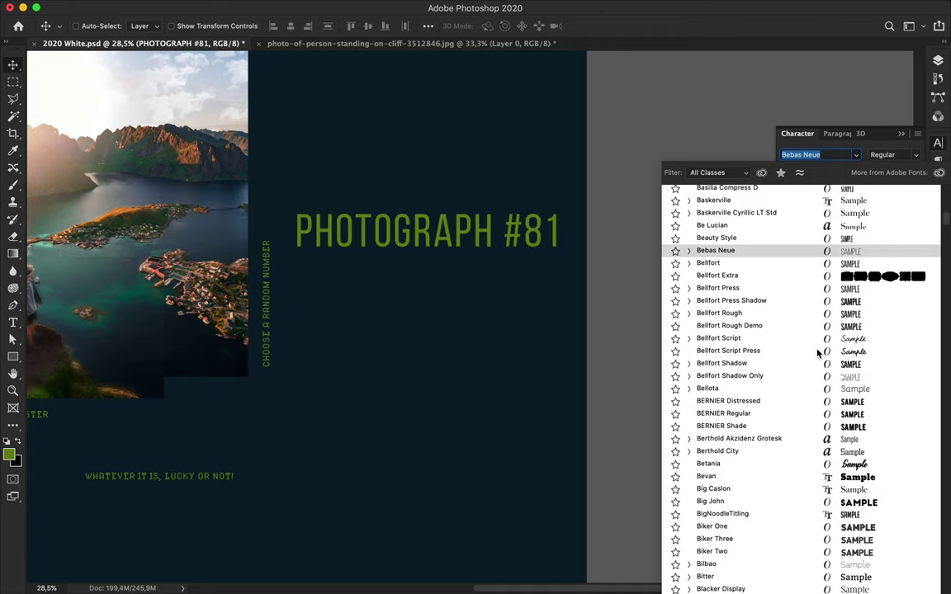
{"action": "scroll", "coordinate": [806, 496], "scroll_direction": "down", "scroll_amount": 3}
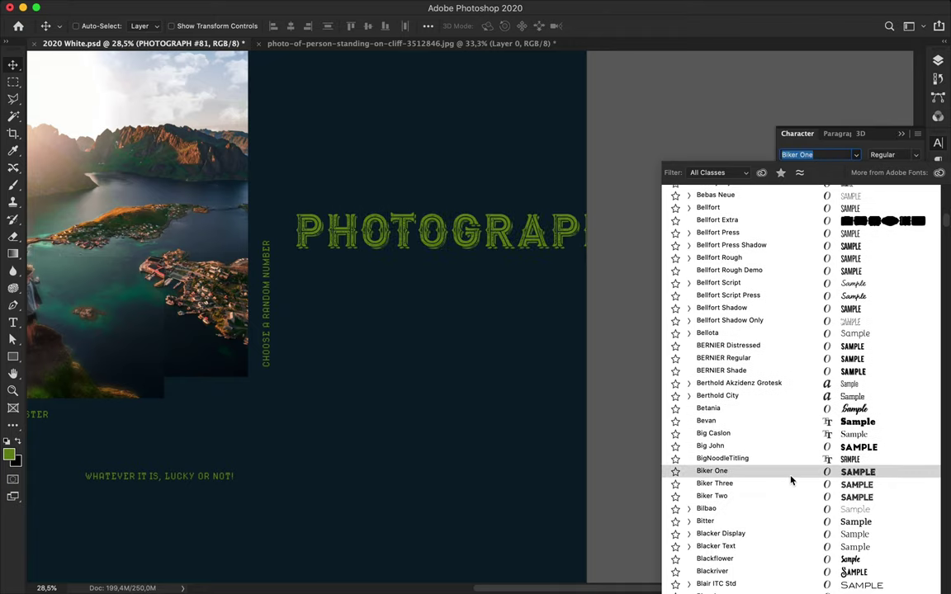
{"action": "scroll", "coordinate": [791, 507], "scroll_direction": "down", "scroll_amount": 2}
{"action": "scroll", "coordinate": [791, 507], "scroll_direction": "down", "scroll_amount": 1}
{"action": "scroll", "coordinate": [791, 507], "scroll_direction": "down", "scroll_amount": 1}
{"action": "scroll", "coordinate": [791, 510], "scroll_direction": "down", "scroll_amount": 3}
{"action": "scroll", "coordinate": [791, 510], "scroll_direction": "down", "scroll_amount": 2}
{"action": "scroll", "coordinate": [791, 510], "scroll_direction": "down", "scroll_amount": 2}
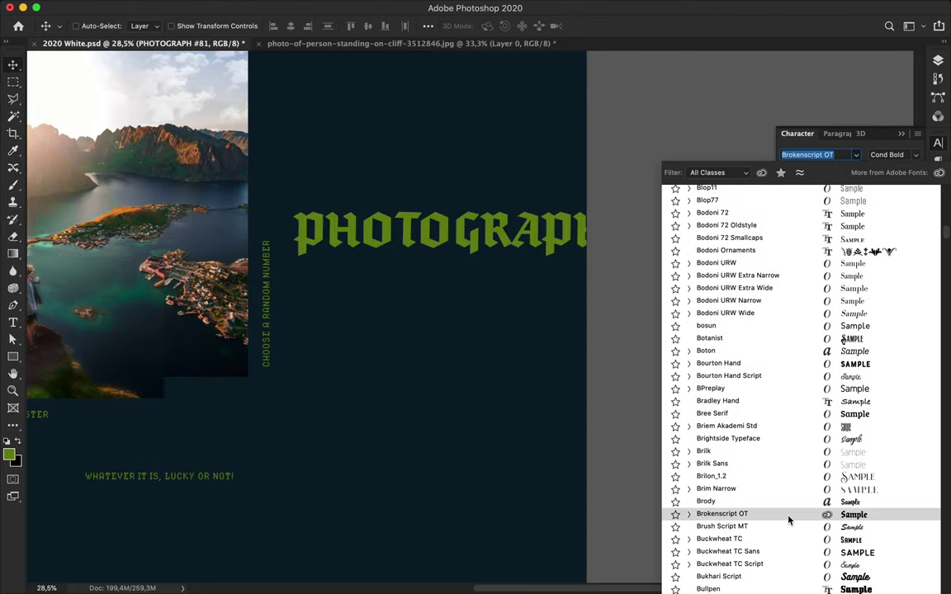
{"action": "left_click", "coordinate": [791, 516]}
{"action": "key", "text": "ctrl+minus"}
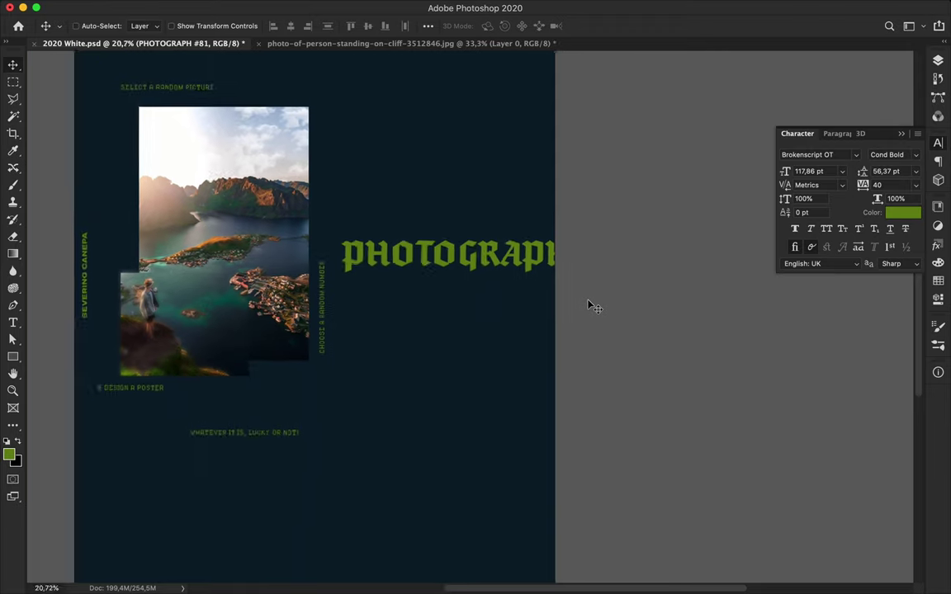
Step: Shorten the PHOTOGRAPH #81 headline to just PHOTO
{"action": "double_click", "coordinate": [466, 264]}
{"action": "left_click_drag", "start_coordinate": [457, 263], "coordinate": [660, 262]}
{"action": "key", "text": "BackSpace"}
{"action": "key", "text": "ctrl+Return"}
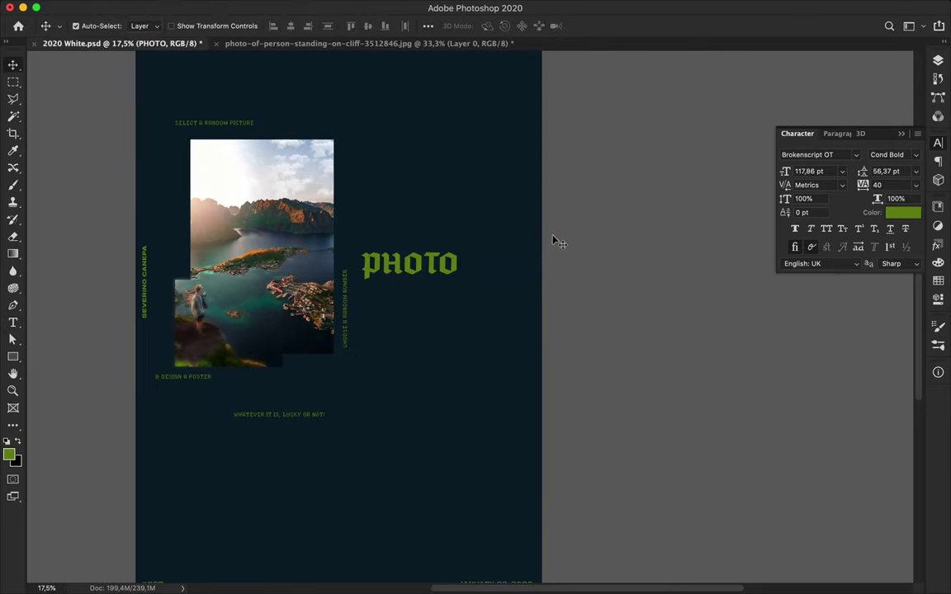
Step: Enlarge PHOTO, move it to the poster's top, and widen it to about 107%
{"action": "key", "text": "ctrl+t"}
{"action": "left_click_drag", "start_coordinate": [465, 250], "coordinate": [573, 179]}
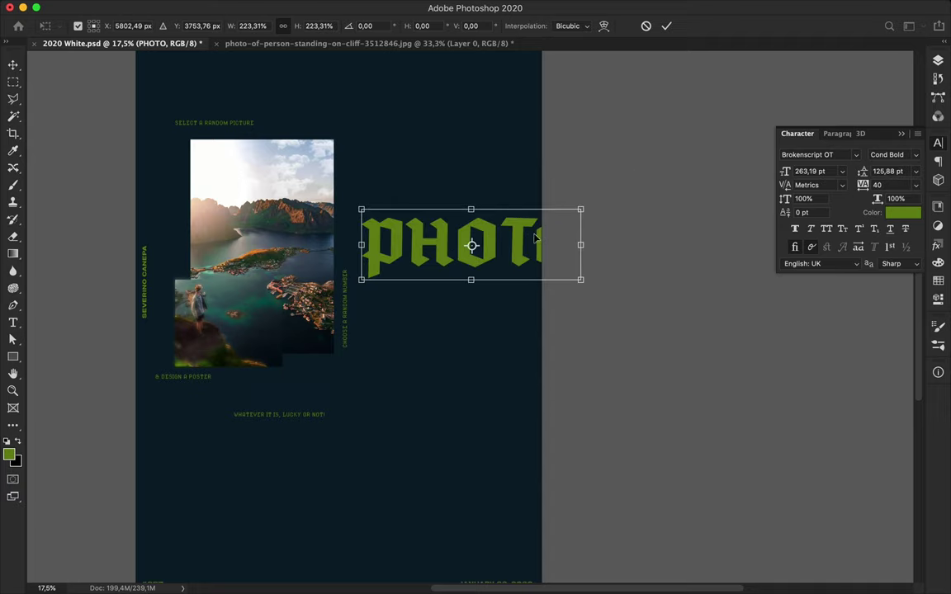
{"action": "key", "text": "Return"}
{"action": "left_click_drag", "start_coordinate": [508, 240], "coordinate": [477, 137]}
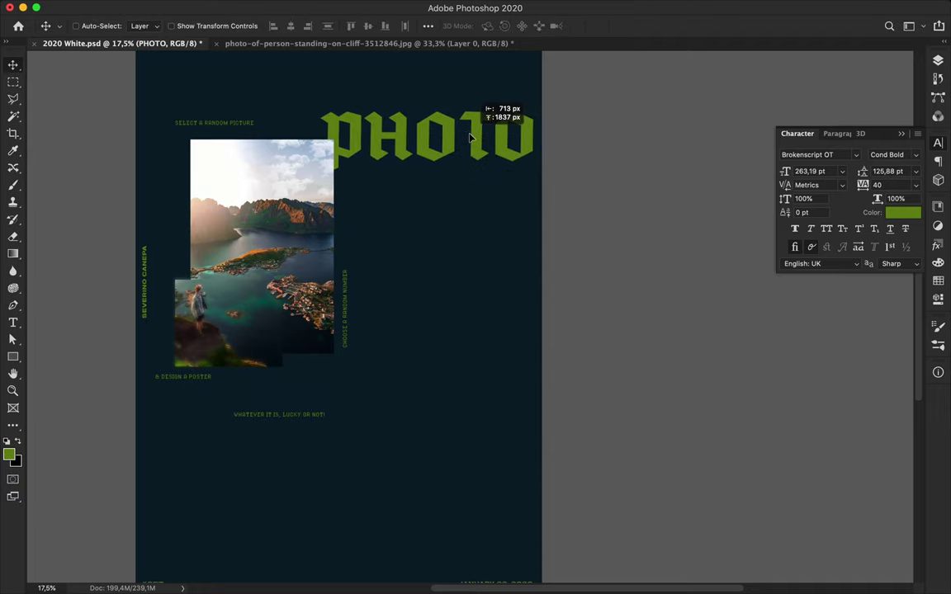
{"action": "key", "text": "ctrl+t"}
{"action": "mouse_move", "coordinate": [538, 139]}
{"action": "left_mouse_down"}
{"action": "mouse_move", "coordinate": [569, 143]}
{"action": "mouse_move", "coordinate": [522, 144]}
{"action": "mouse_move", "coordinate": [483, 485]}
{"action": "left_mouse_up"}
{"action": "key", "text": "Return"}
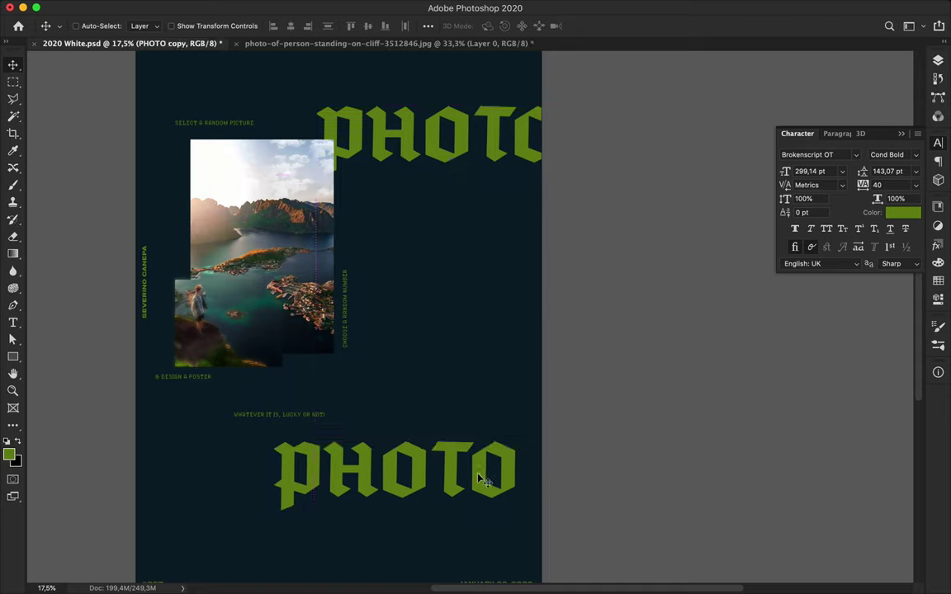
Step: Retype the lower copy as GRAPH #81 and move it to the poster's left edge
{"action": "key", "text": "t"}
{"action": "double_click", "coordinate": [478, 472]}
{"action": "type", "text": "GRAPH :"}
{"action": "key", "text": "ctrl+Return"}
{"action": "key", "text": "v"}
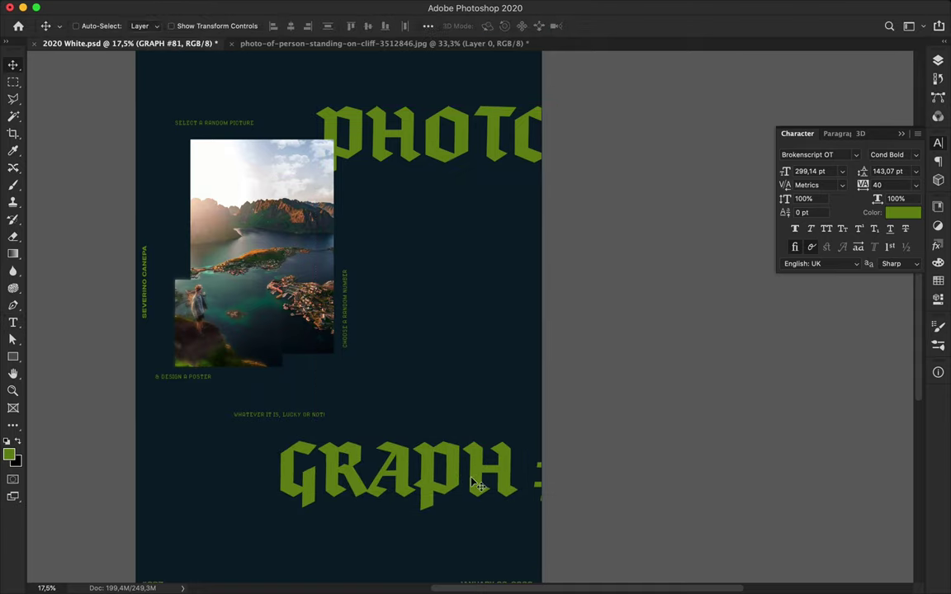
{"action": "left_click_drag", "start_coordinate": [469, 482], "coordinate": [316, 483]}
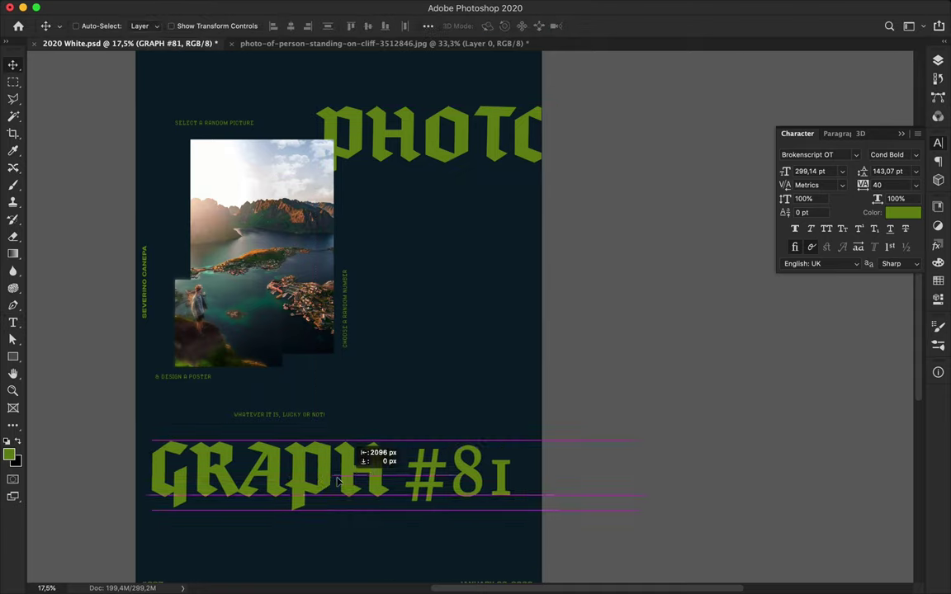
Step: Select and delete the #81 following GRAPH
{"action": "double_click", "coordinate": [403, 481]}
{"action": "left_click", "coordinate": [423, 476]}
{"action": "left_click_drag", "start_coordinate": [422, 476], "coordinate": [494, 478]}
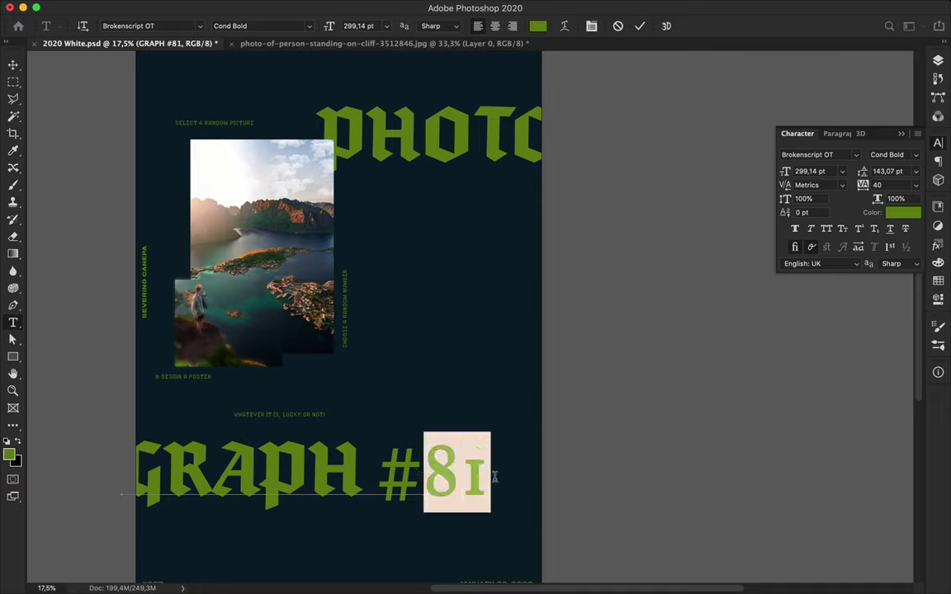
{"action": "type", "text": "81"}
{"action": "key", "text": "BackSpace"}
{"action": "key", "text": "BackSpace"}
{"action": "key", "text": "BackSpace"}
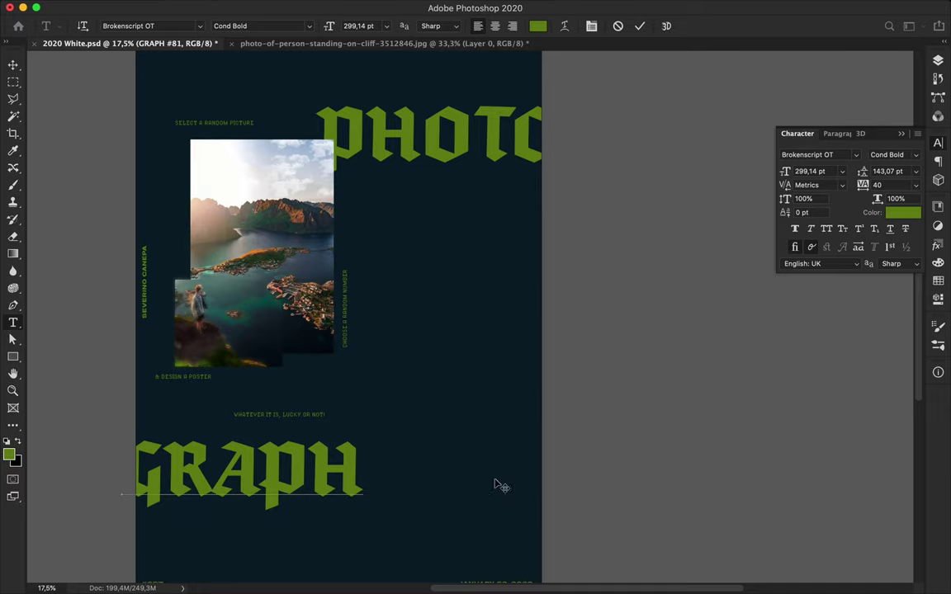
Step: Commit GRAPH, then Alt-drag a copy up-right and retype it as 81
{"action": "key", "text": "ctrl+Return"}
{"action": "key", "text": "v"}
{"action": "left_click_drag", "start_coordinate": [333, 469], "coordinate": [527, 409]}
{"action": "double_click", "coordinate": [531, 402]}
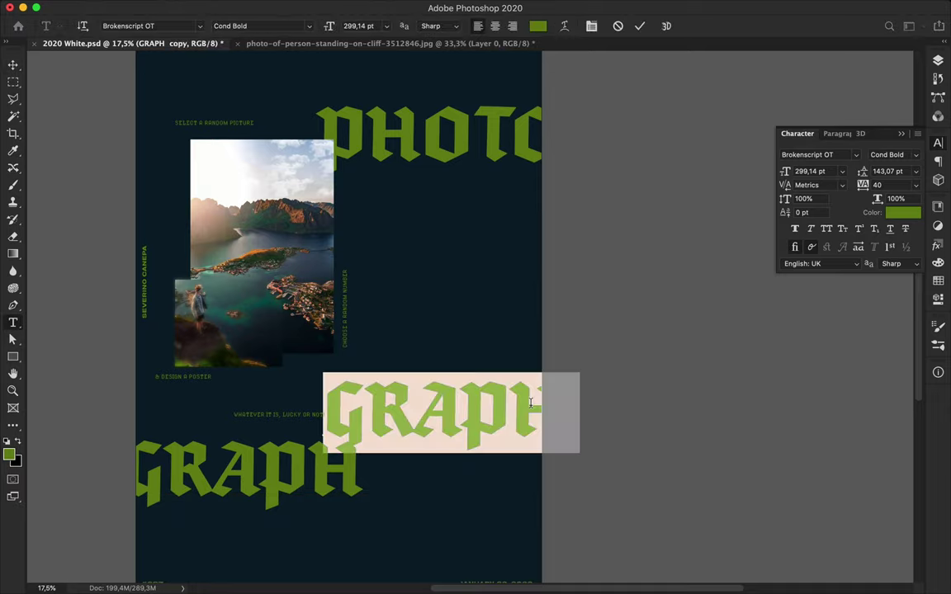
{"action": "type", "text": "81"}
{"action": "key", "text": "ctrl+Return"}
{"action": "key", "text": "v"}
Step: Set the 81 layer's font to Hydrophilia Iced
{"action": "left_click", "coordinate": [798, 155]}
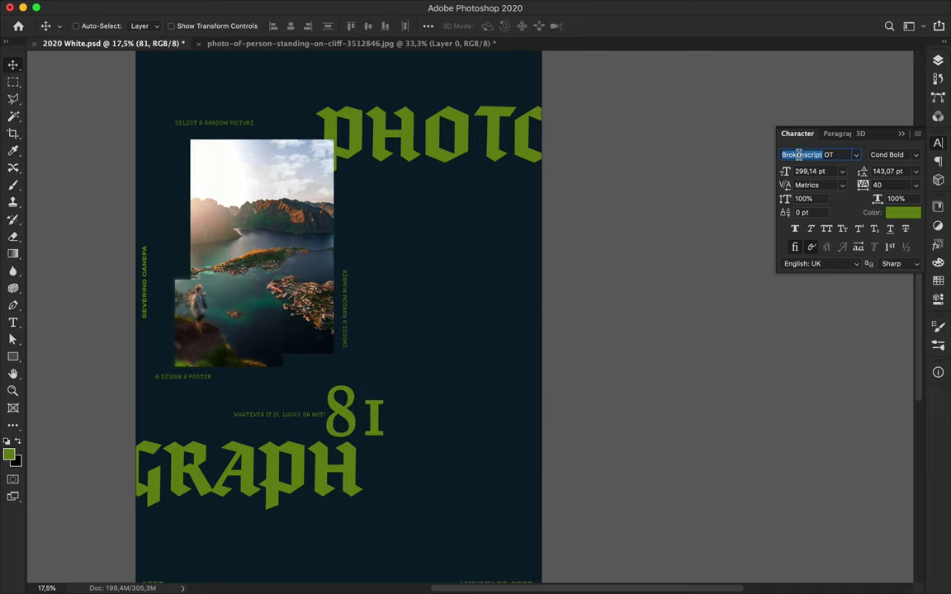
{"action": "type", "text": "HYDRO"}
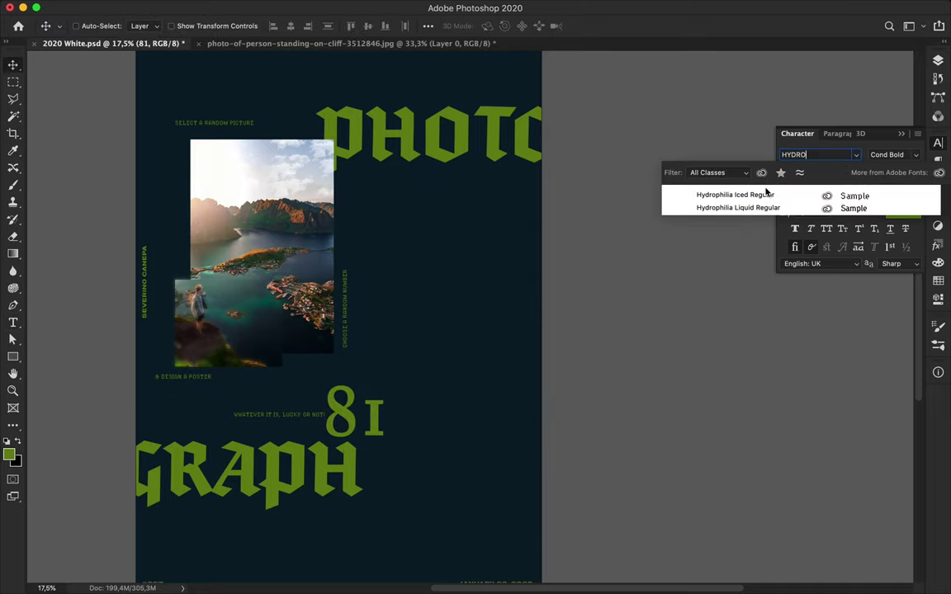
{"action": "left_click", "coordinate": [767, 194]}
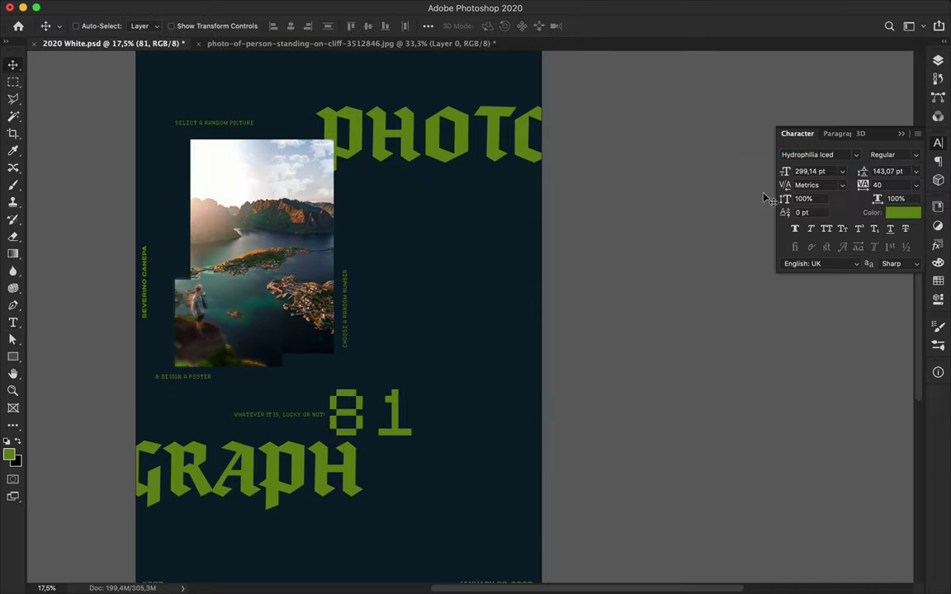
{"action": "double_click", "coordinate": [337, 419]}
Step: Fix the leading character so the text reads #81
{"action": "type", "text": "*"}
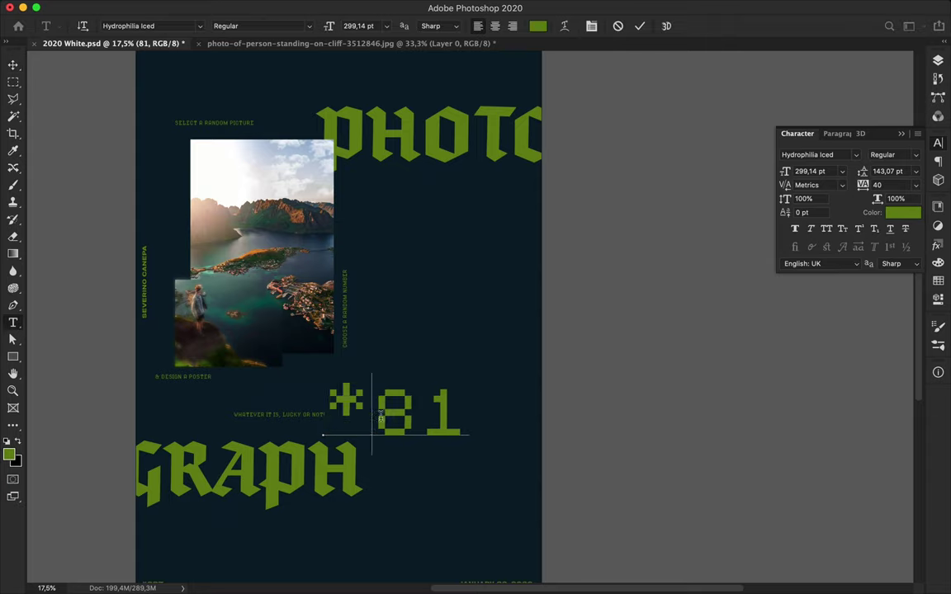
{"action": "key", "text": "BackSpace"}
{"action": "type", "text": "#"}
{"action": "key", "text": "Escape"}
Step: Rotate #81 -90° to run vertically and move it right
{"action": "key", "text": "ctrl+t"}
{"action": "mouse_move", "coordinate": [477, 347]}
{"action": "left_mouse_down"}
{"action": "mouse_move", "coordinate": [376, 330]}
{"action": "mouse_move", "coordinate": [302, 297]}
{"action": "left_mouse_up"}
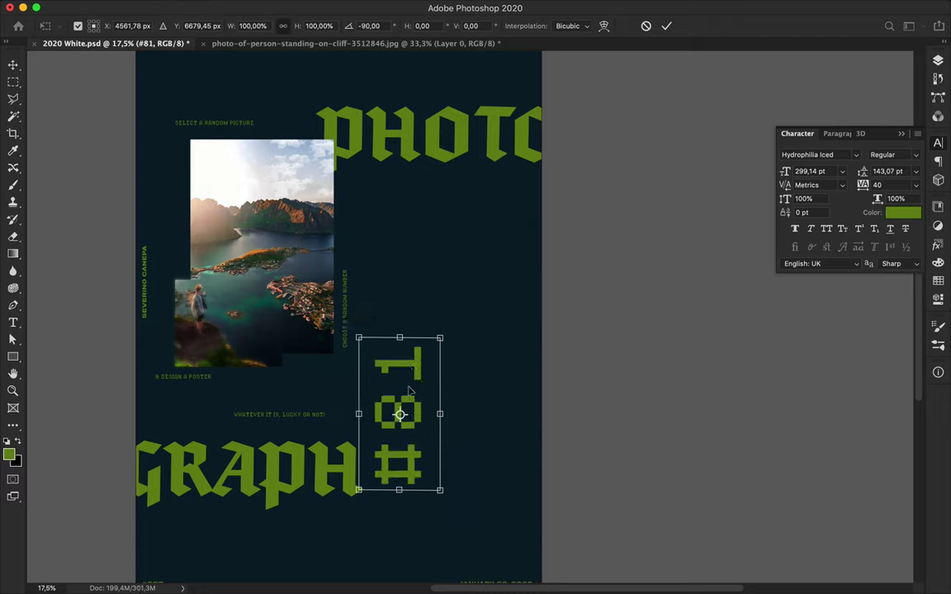
{"action": "key", "text": "Return"}
{"action": "key", "text": "v"}
{"action": "left_click_drag", "start_coordinate": [402, 366], "coordinate": [480, 366]}
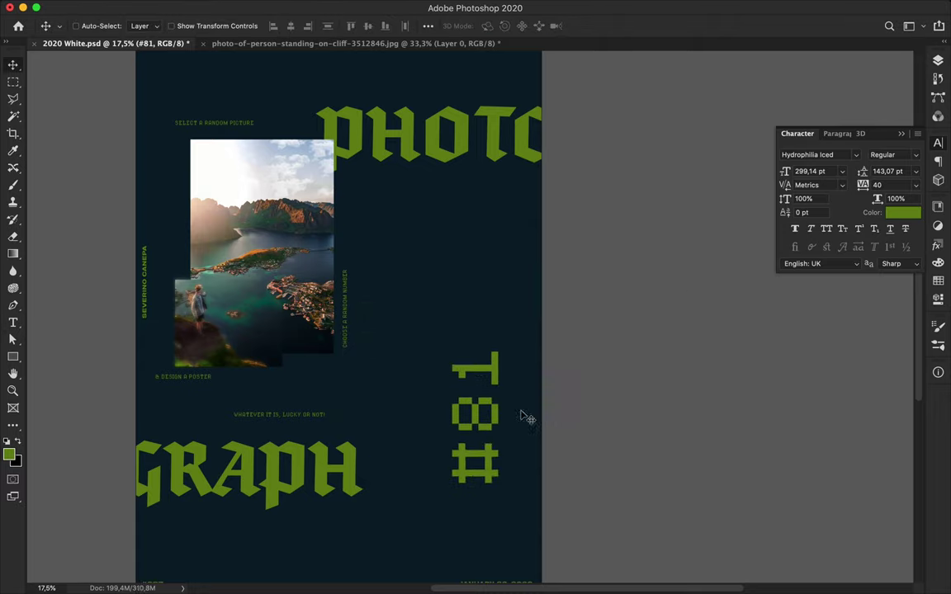
{"action": "mouse_move", "coordinate": [495, 425]}
{"action": "left_mouse_down"}
{"action": "mouse_move", "coordinate": [496, 414]}
{"action": "mouse_move", "coordinate": [648, 395]}
{"action": "left_mouse_up"}
Step: Enlarge #81 to about 260% and seat it against the right edge
{"action": "key", "text": "ctrl+t"}
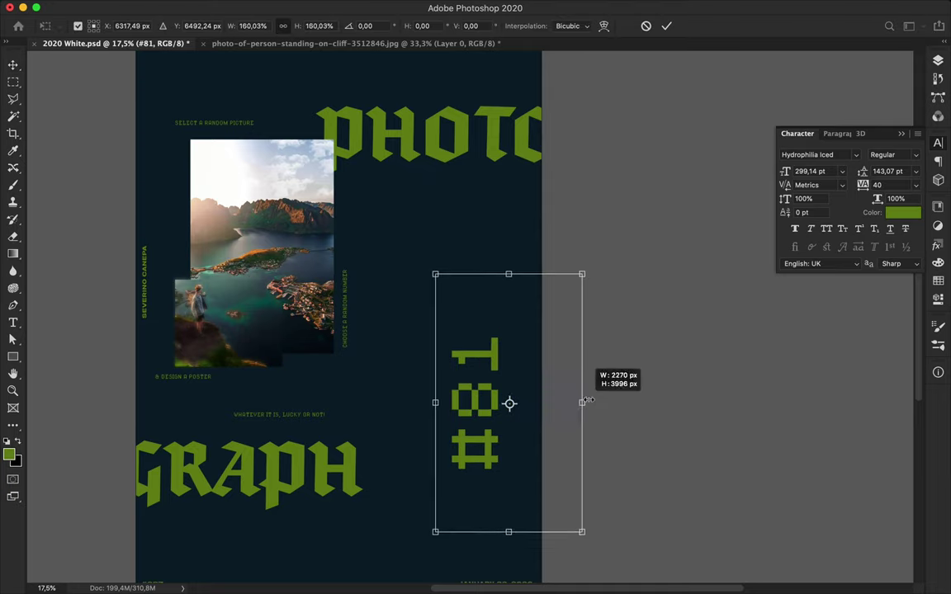
{"action": "left_click_drag", "start_coordinate": [648, 395], "coordinate": [653, 395]}
{"action": "key", "text": "Return"}
{"action": "left_click_drag", "start_coordinate": [513, 365], "coordinate": [509, 357]}
{"action": "scroll", "coordinate": [509, 359], "scroll_direction": "down", "scroll_amount": 2}
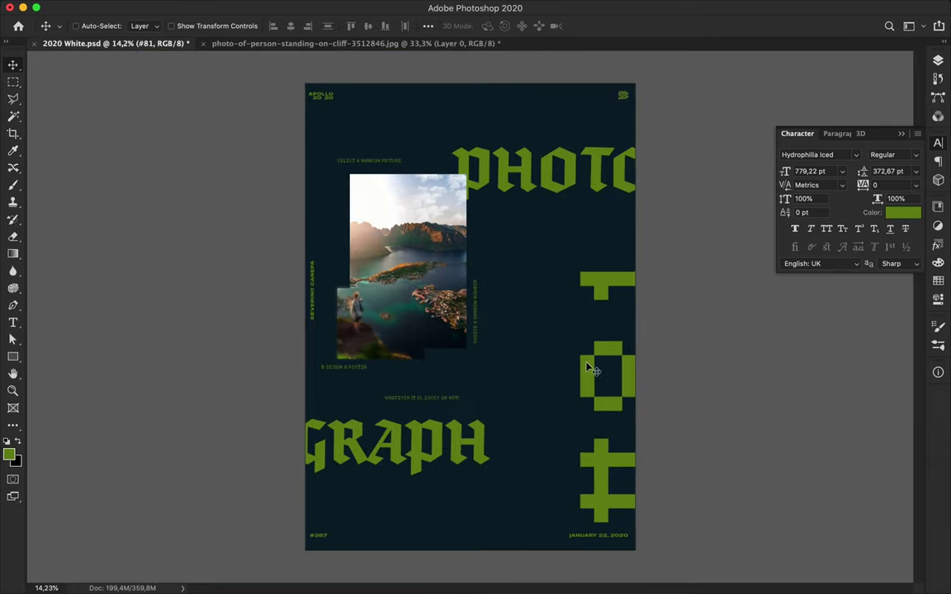
Step: Undo a stray duplicate and tighten the #81 tracking to -80
{"action": "left_click_drag", "start_coordinate": [590, 368], "coordinate": [508, 279]}
{"action": "key", "text": "ctrl+z"}
{"action": "key", "text": "Down"}
{"action": "key", "text": "Down"}
{"action": "key", "text": "Down"}
{"action": "key", "text": "Down"}
{"action": "key", "text": "Down"}
{"action": "key", "text": "Down"}
{"action": "key", "text": "Down"}
{"action": "key", "text": "Down"}
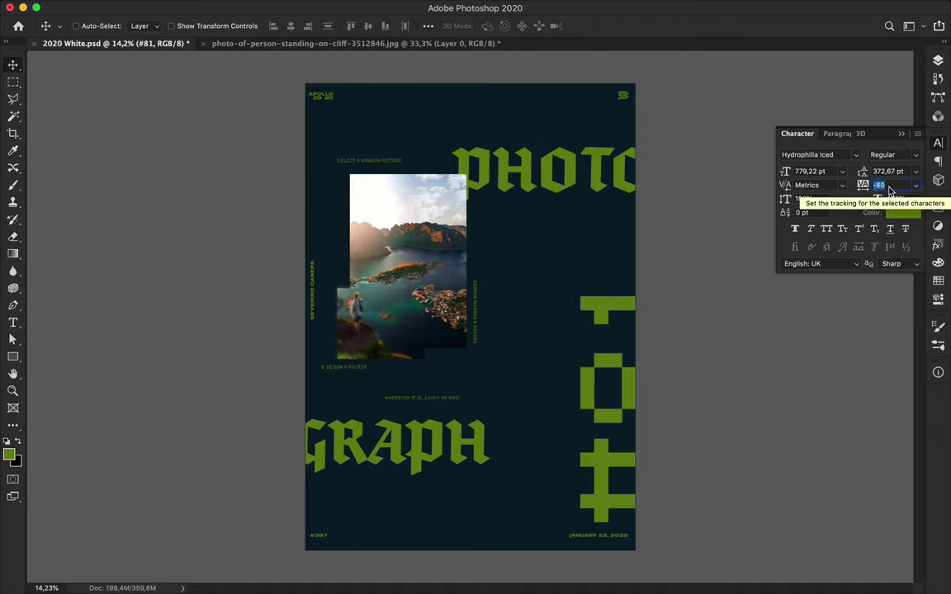
{"action": "double_click", "coordinate": [612, 333]}
{"action": "left_click", "coordinate": [829, 185]}
{"action": "key", "text": "Down"}
{"action": "key", "text": "Down"}
{"action": "key", "text": "Down"}
{"action": "key", "text": "Down"}
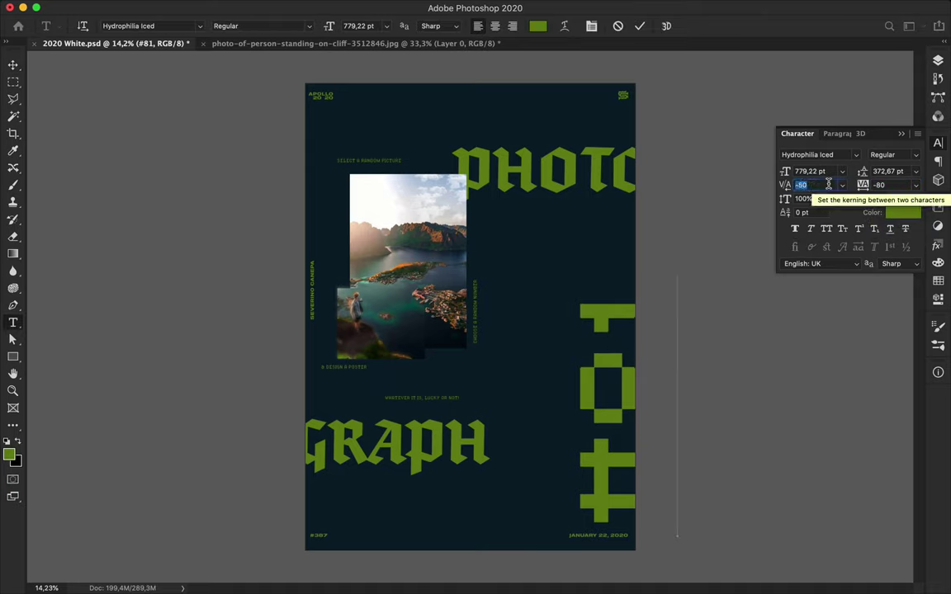
Step: Set the #81 kerning to -60
{"action": "type", "text": "0"}
{"action": "key", "text": "Return"}
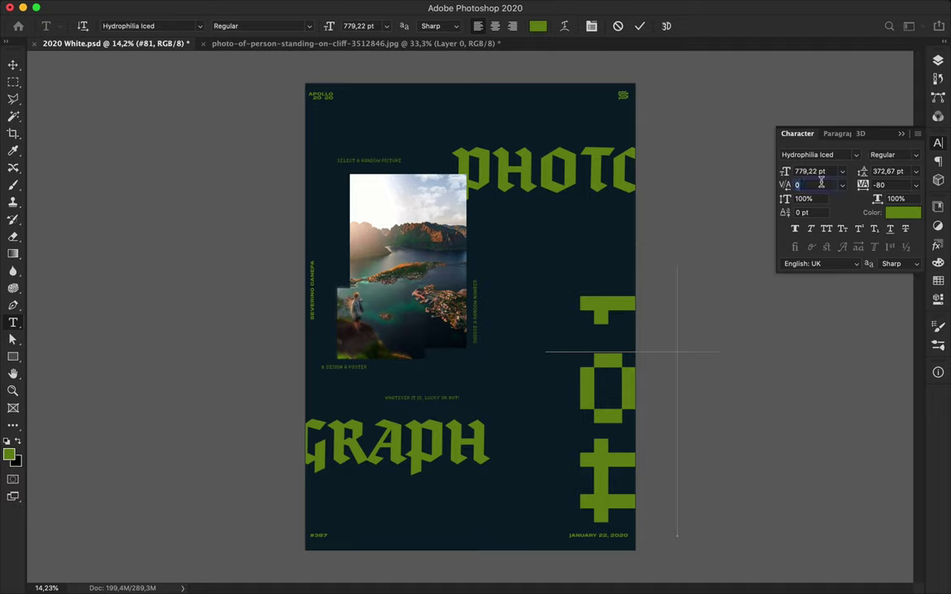
{"action": "left_click", "coordinate": [821, 185]}
{"action": "key", "text": "Down"}
{"action": "key", "text": "Down"}
{"action": "key", "text": "Down"}
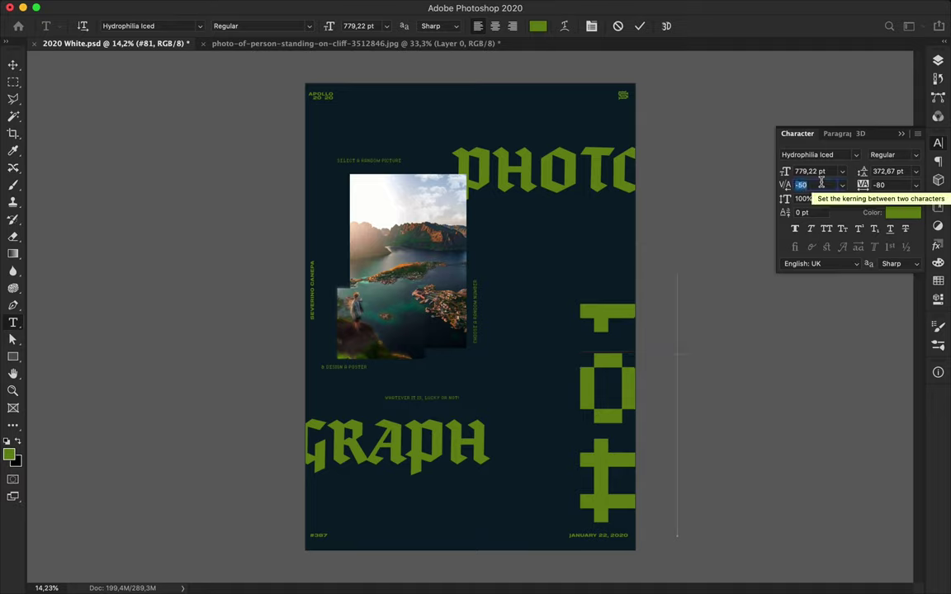
{"action": "key", "text": "Down"}
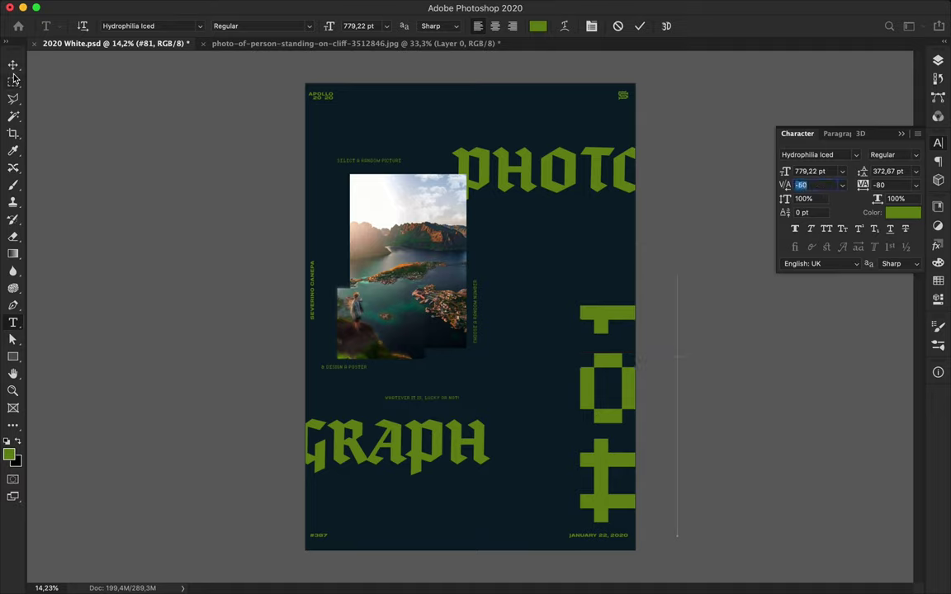
Step: Alt-drag a duplicate of #81 left and higher over the photo
{"action": "left_click", "coordinate": [13, 66]}
{"action": "left_click_drag", "start_coordinate": [561, 290], "coordinate": [451, 196]}
{"action": "key", "text": "ctrl+t"}
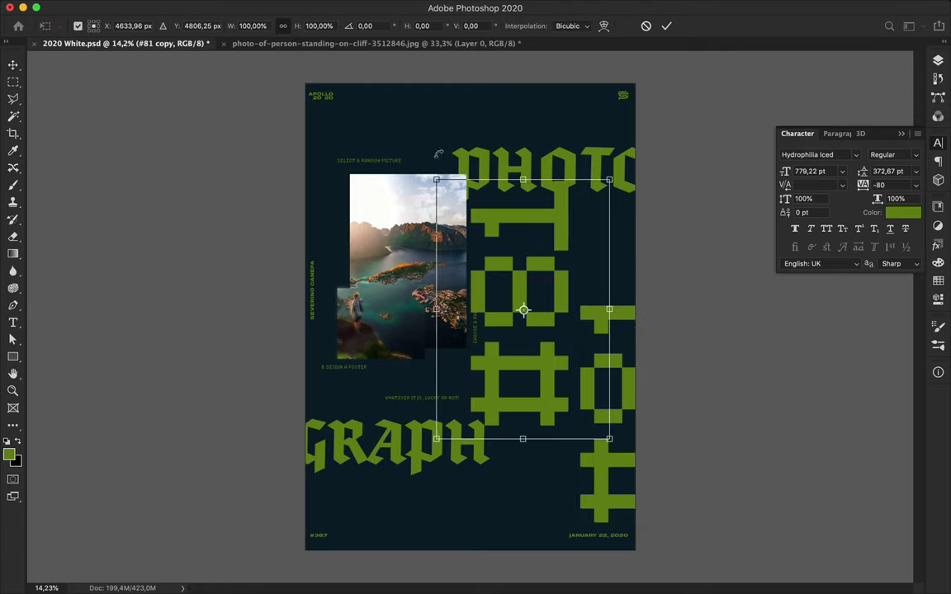
Step: Rotate the #81 copy 90° to the top edge, then delete the copy
{"action": "left_click_drag", "start_coordinate": [439, 155], "coordinate": [620, 251]}
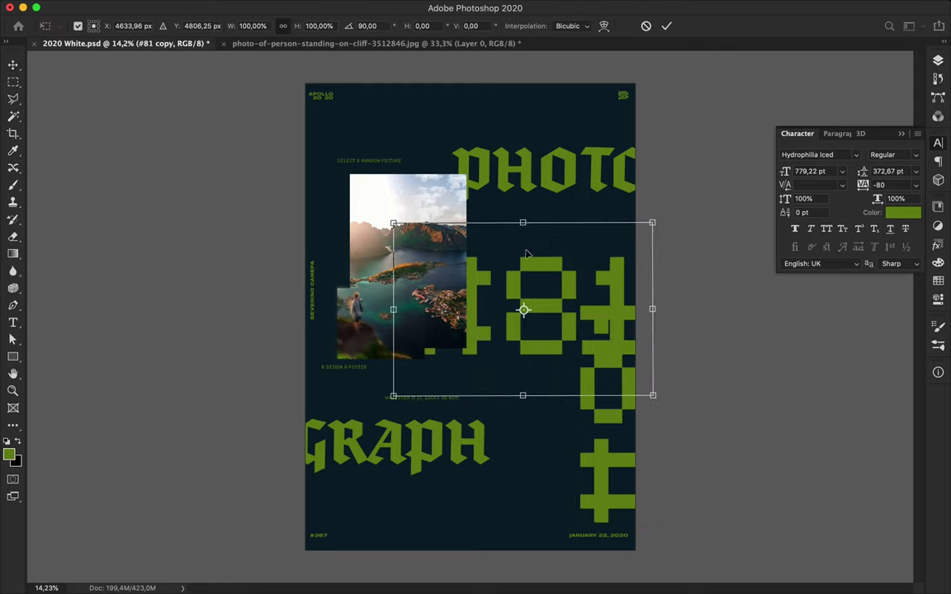
{"action": "left_click_drag", "start_coordinate": [569, 312], "coordinate": [506, 103]}
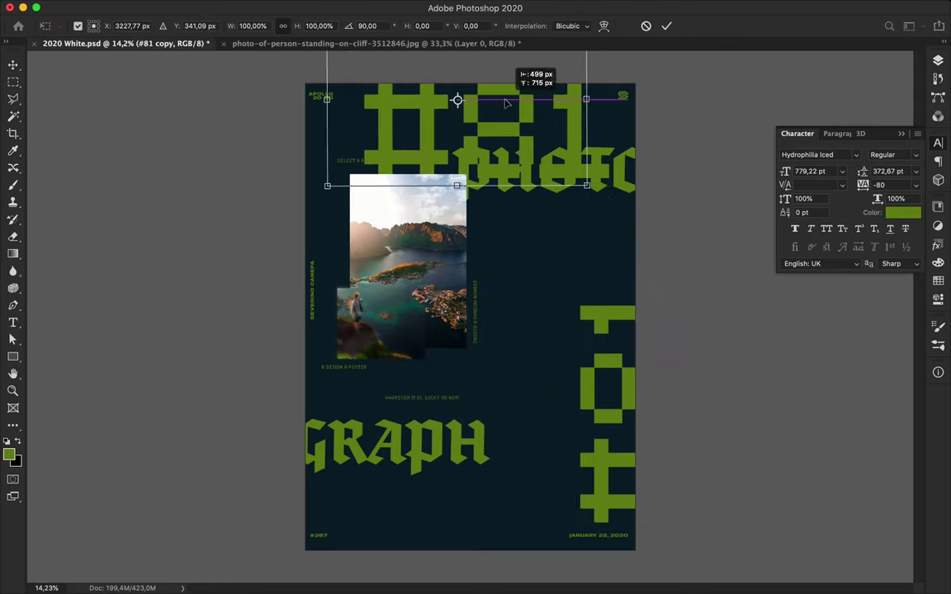
{"action": "left_click_drag", "start_coordinate": [504, 122], "coordinate": [505, 117]}
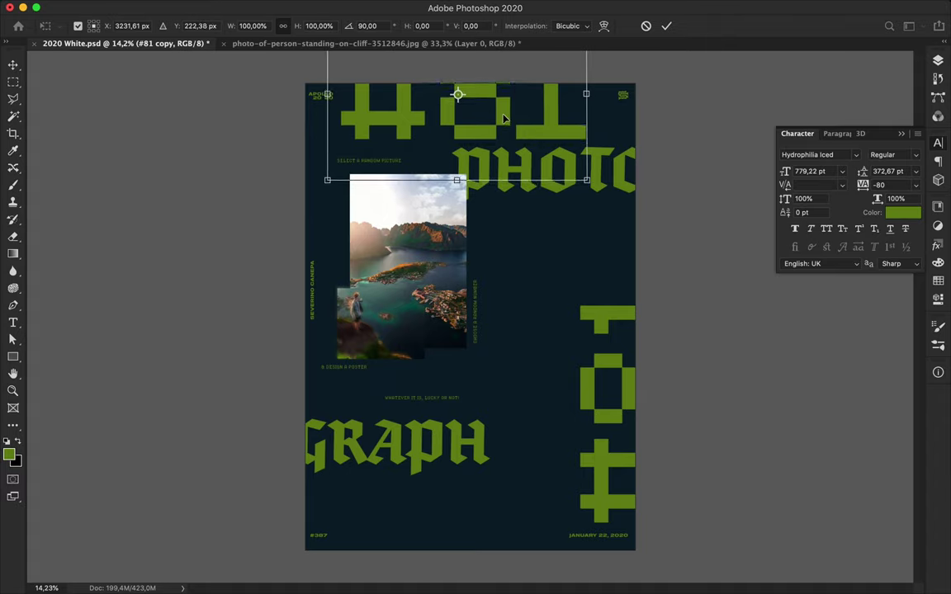
{"action": "key", "text": "Return"}
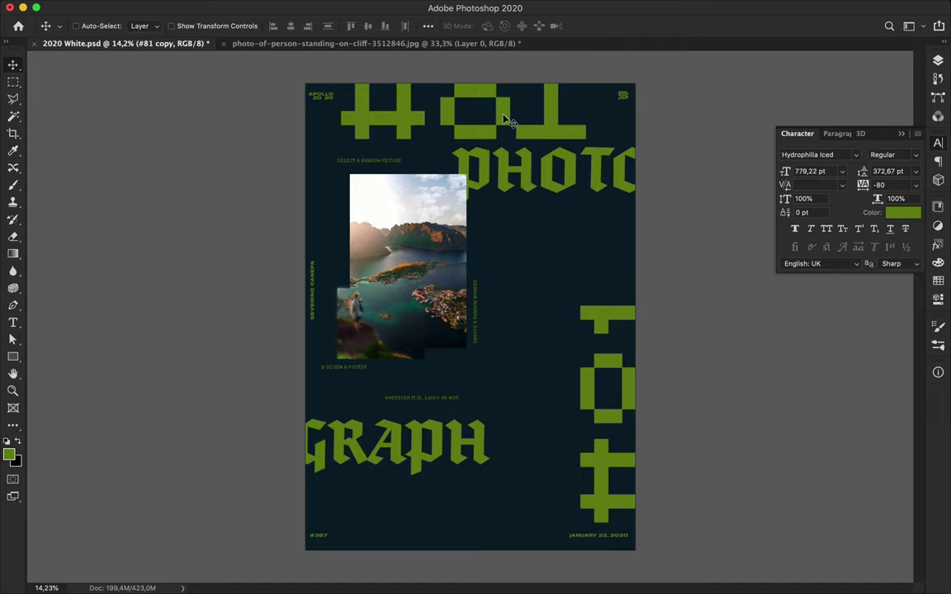
{"action": "key", "text": "BackSpace"}
{"action": "scroll", "coordinate": [493, 325], "scroll_direction": "up", "scroll_amount": 1}
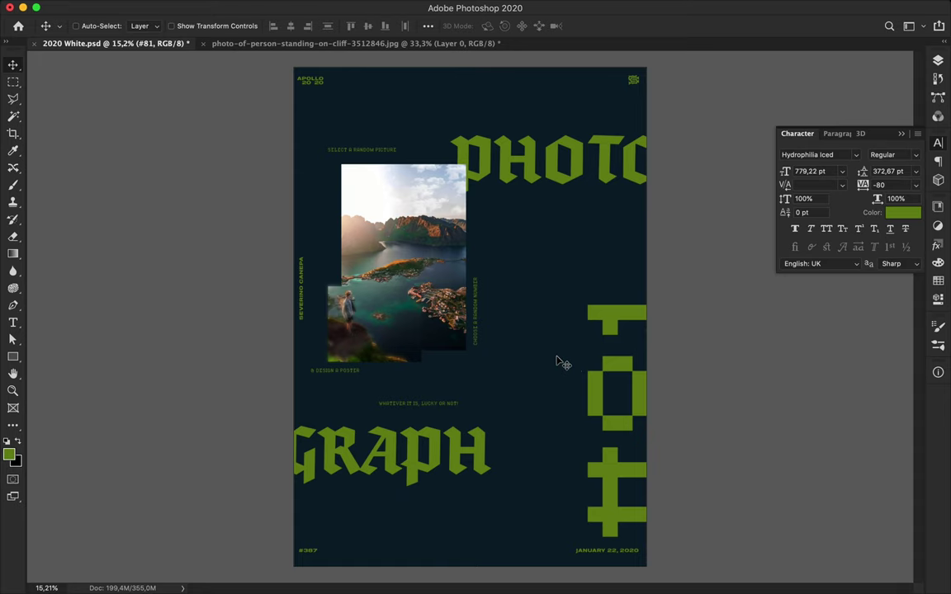
Step: Show the guides and set the Pen tool's shape fill to green
{"action": "key", "text": "ctrl+semicolon"}
{"action": "key", "text": "p"}
{"action": "scroll", "coordinate": [568, 334], "scroll_direction": "up", "scroll_amount": 2}
{"action": "scroll", "coordinate": [580, 314], "scroll_direction": "up", "scroll_amount": 1}
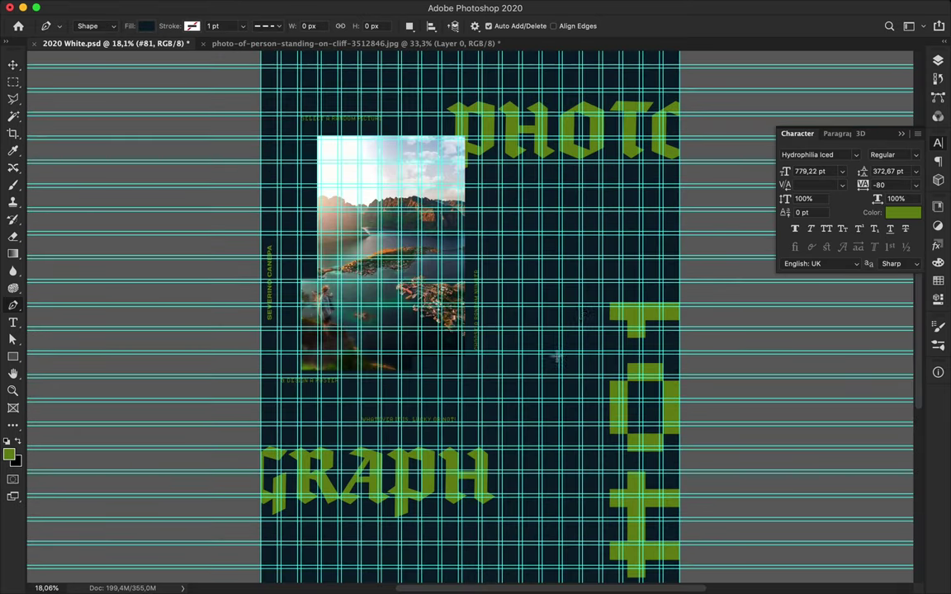
{"action": "left_click", "coordinate": [149, 29]}
{"action": "left_click", "coordinate": [64, 97]}
{"action": "scroll", "coordinate": [593, 240], "scroll_direction": "up", "scroll_amount": 2}
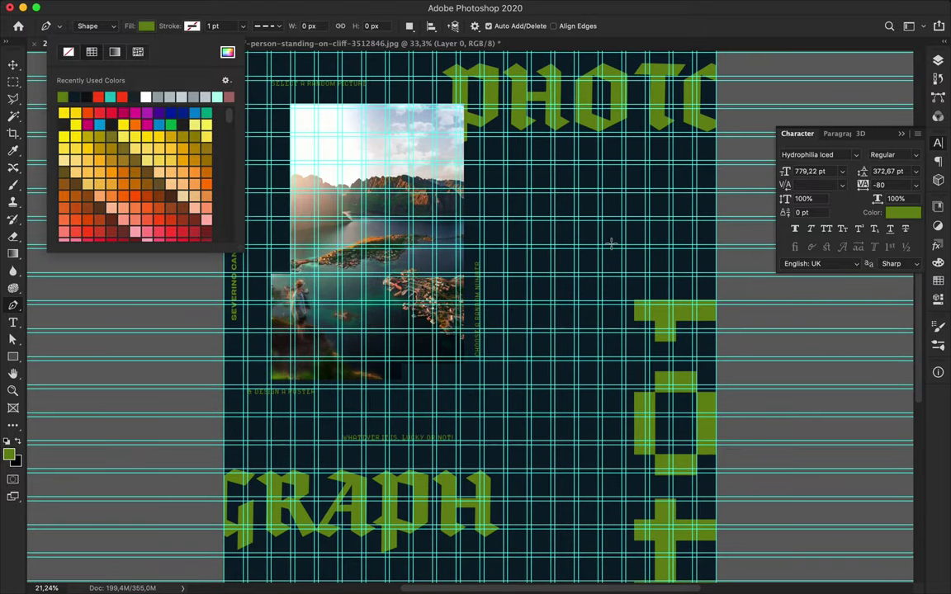
{"action": "key", "text": "Escape"}
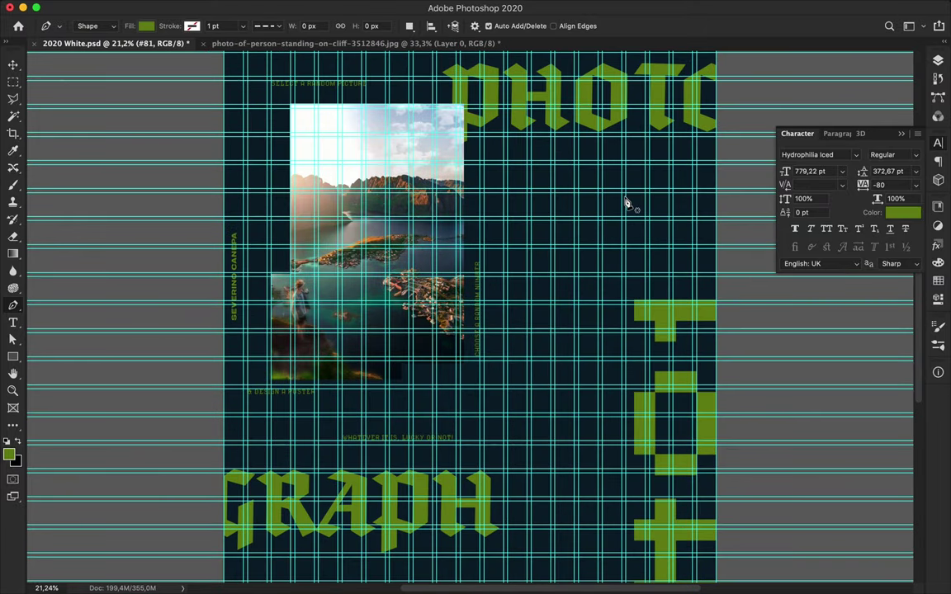
{"action": "scroll", "coordinate": [627, 203], "scroll_direction": "up", "scroll_amount": 2}
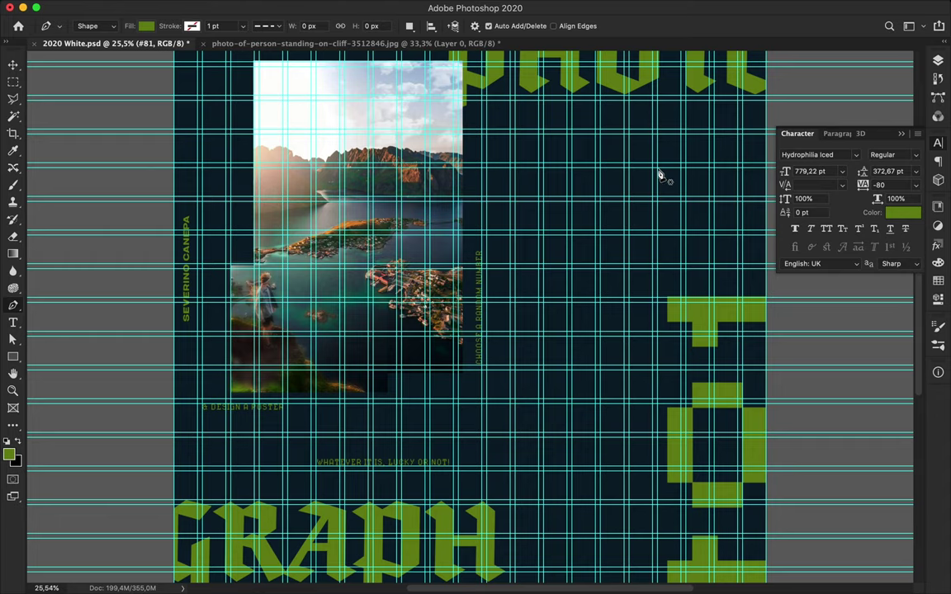
Step: Draw a thin vertical line from near PHOTO down to the poster's bottom
{"action": "left_click", "coordinate": [658, 169]}
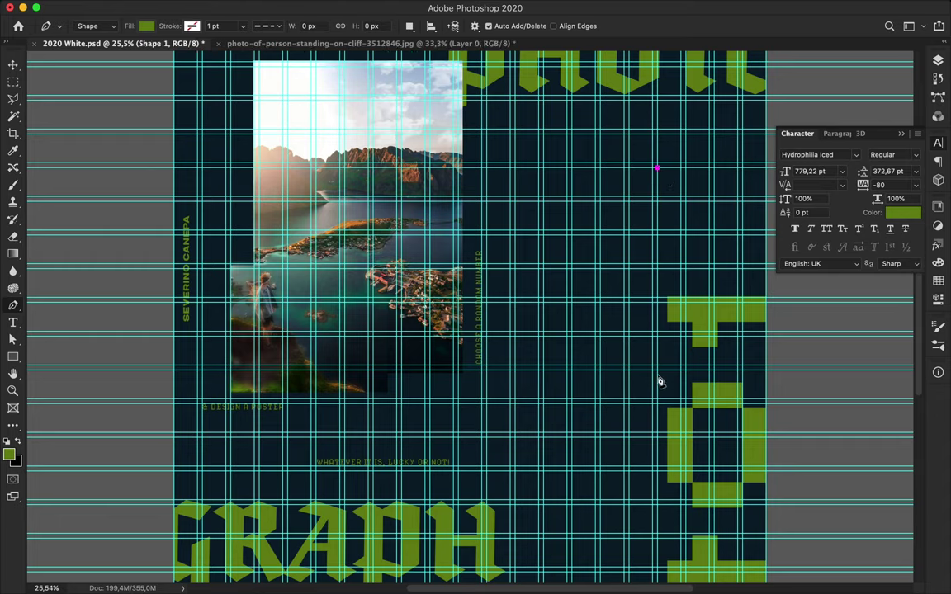
{"action": "left_click", "coordinate": [659, 537]}
{"action": "key", "text": "a"}
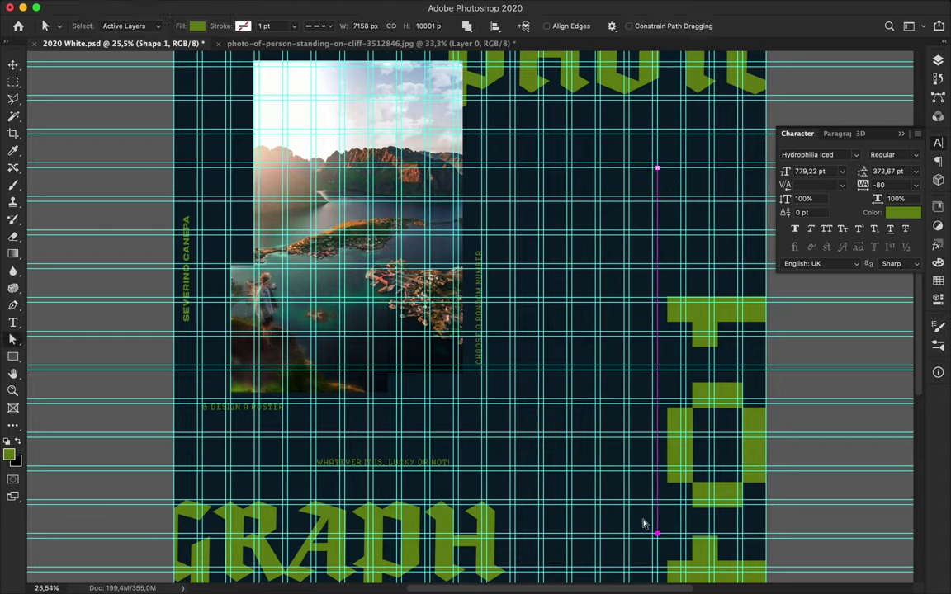
{"action": "key", "text": "ctrl+semicolon"}
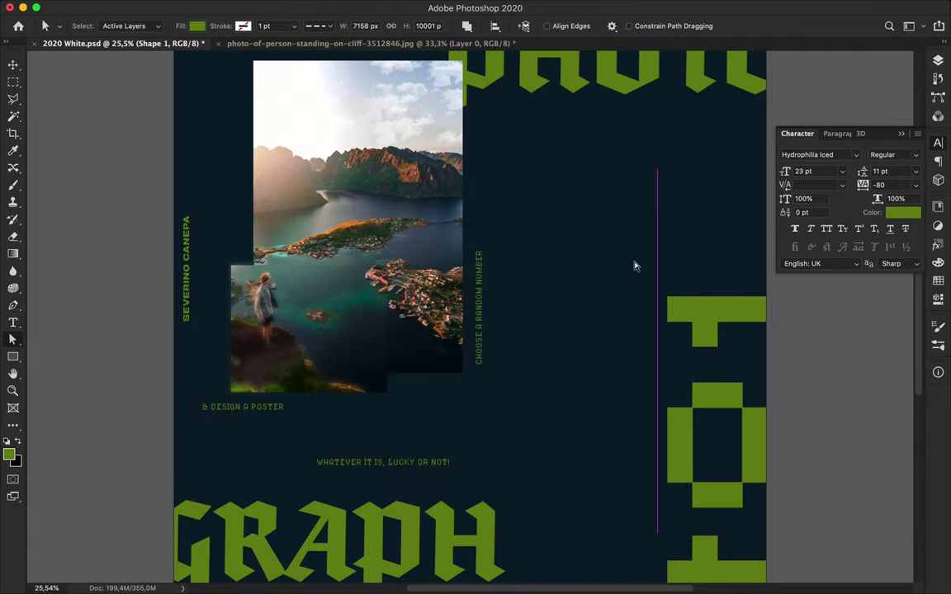
{"action": "key", "text": "ctrl+plus"}
Step: Give the vertical line no fill and a green stroke
{"action": "left_click", "coordinate": [198, 26]}
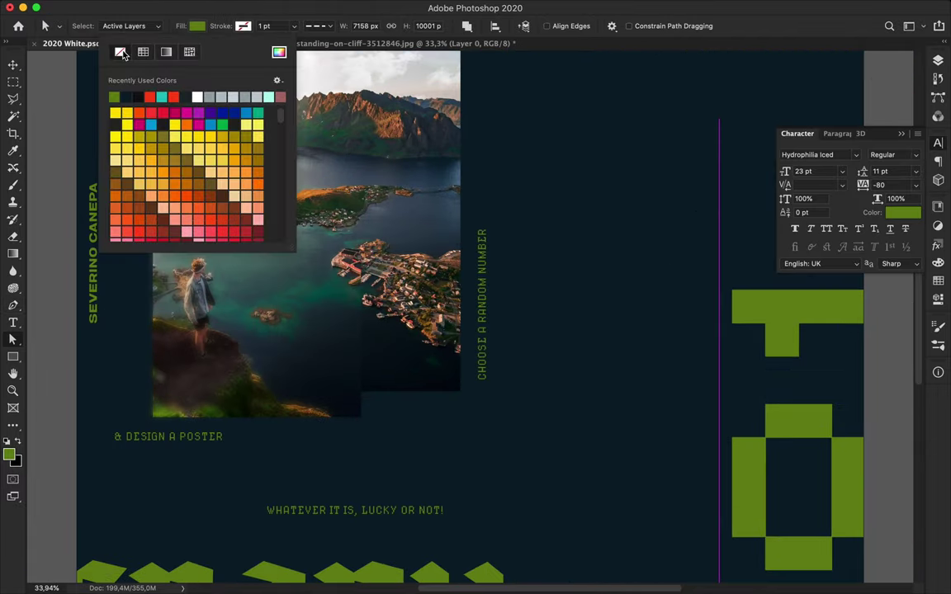
{"action": "left_click", "coordinate": [111, 51]}
{"action": "left_click", "coordinate": [245, 26]}
{"action": "left_click", "coordinate": [160, 97]}
{"action": "left_click", "coordinate": [662, 199]}
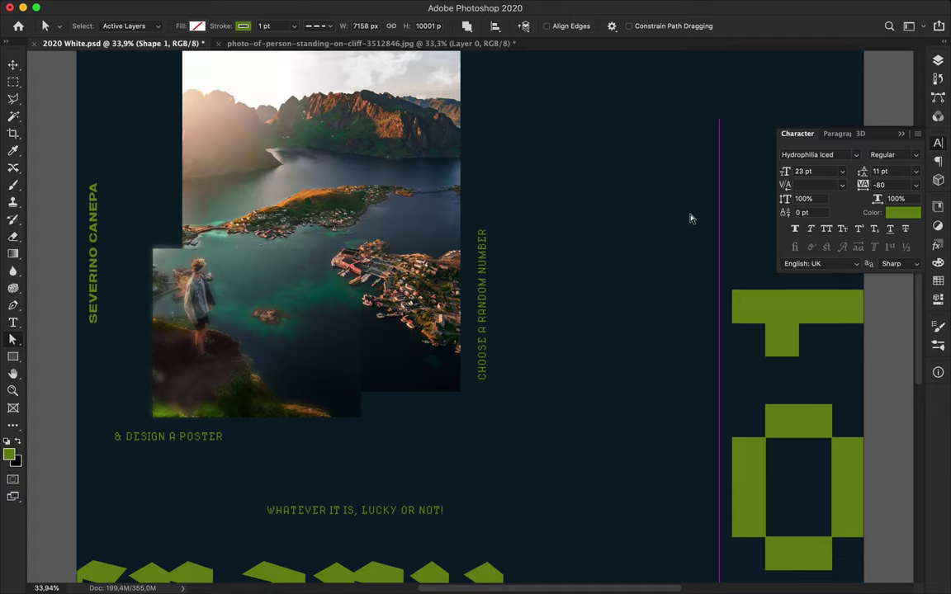
Step: Alt-drag a duplicate of the vertical line sideways beside the original
{"action": "scroll", "coordinate": [717, 206], "scroll_direction": "down", "scroll_amount": 1}
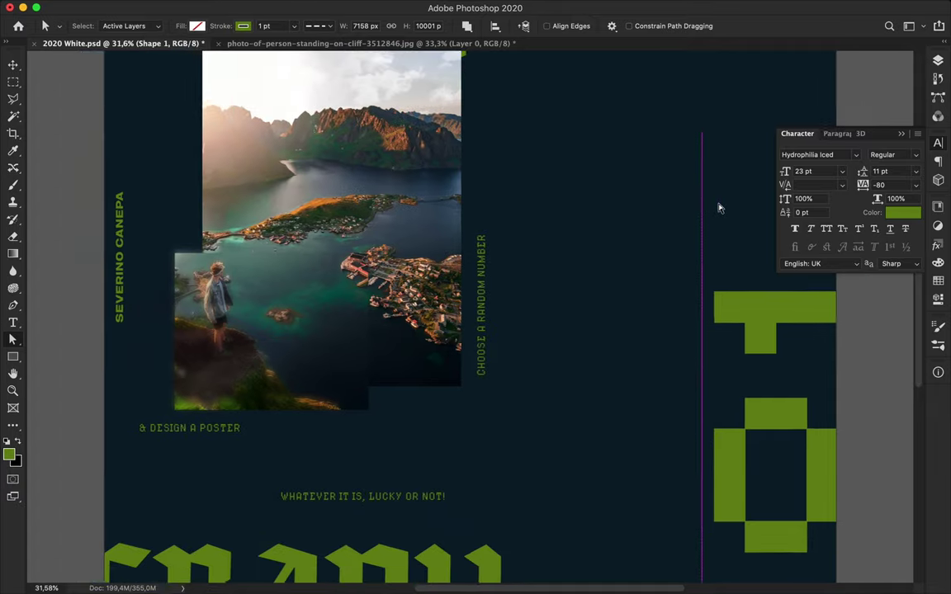
{"action": "scroll", "coordinate": [684, 197], "scroll_direction": "right", "scroll_amount": 3}
{"action": "key", "text": "v"}
{"action": "key", "text": "ctrl+semicolon"}
{"action": "scroll", "coordinate": [569, 187], "scroll_direction": "up", "scroll_amount": 3}
{"action": "left_click_drag", "start_coordinate": [557, 199], "coordinate": [530, 200]}
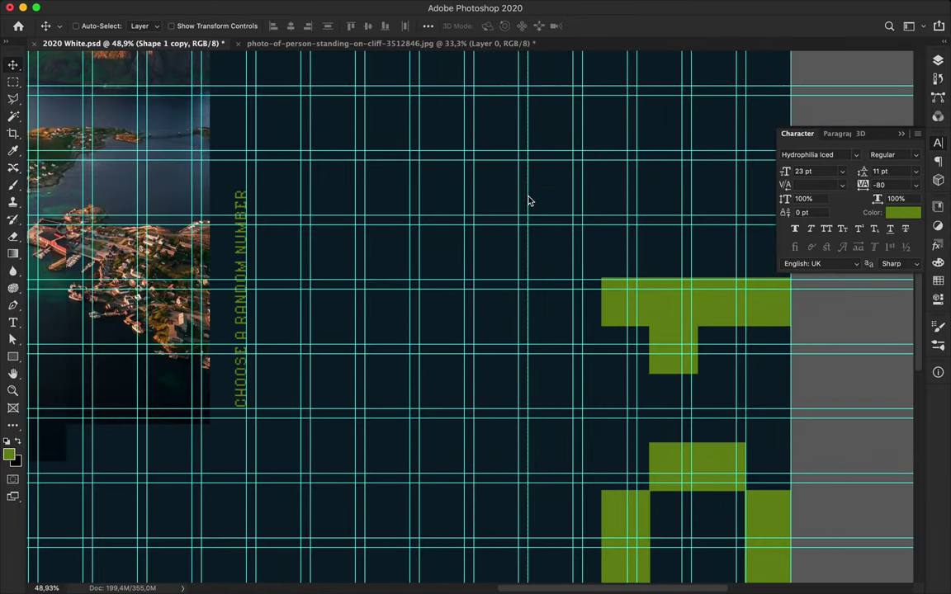
Step: Draw a green line running left across both verticals, turning downward at its left end
{"action": "scroll", "coordinate": [530, 214], "scroll_direction": "down", "scroll_amount": 2}
{"action": "key", "text": "p"}
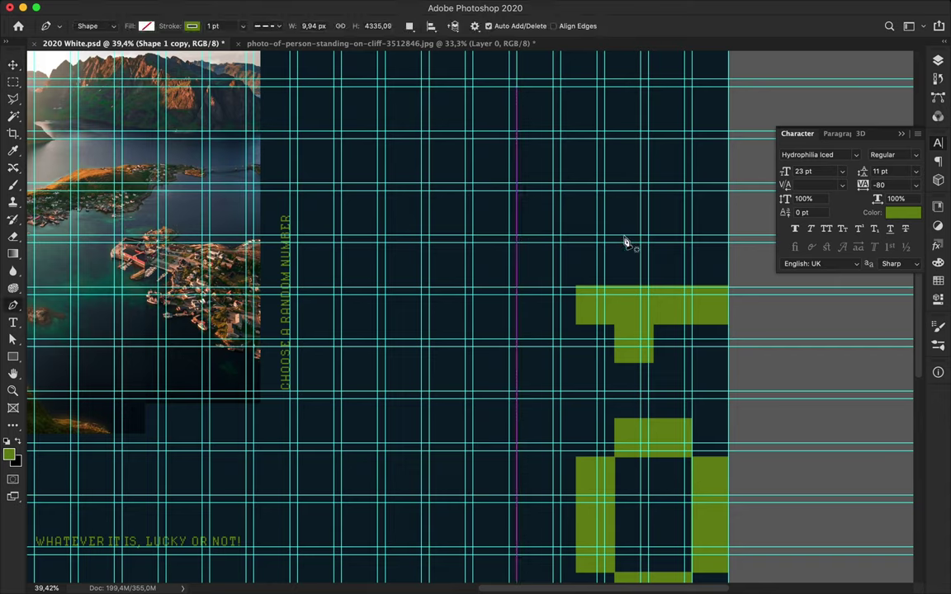
{"action": "left_click", "coordinate": [692, 244]}
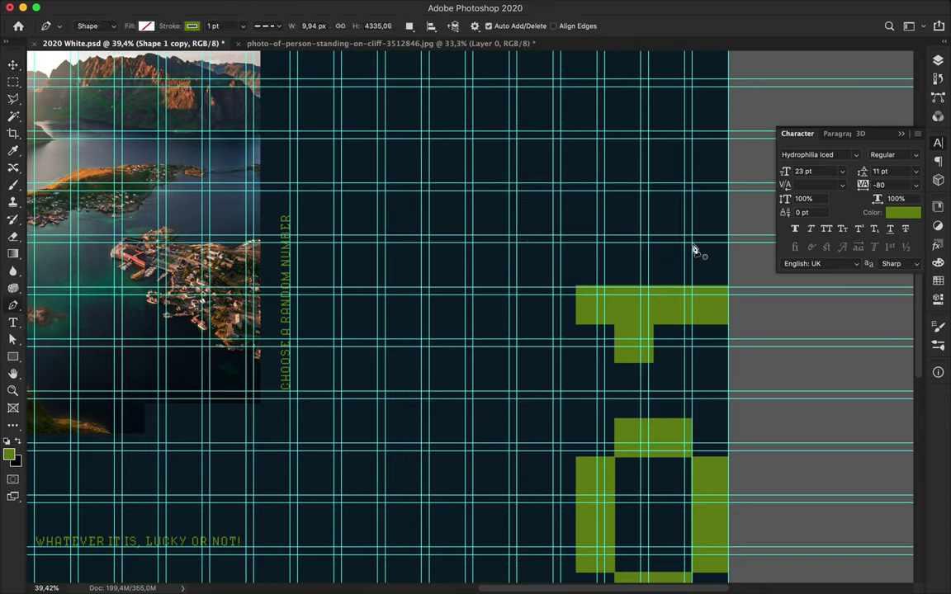
{"action": "left_click", "coordinate": [334, 243]}
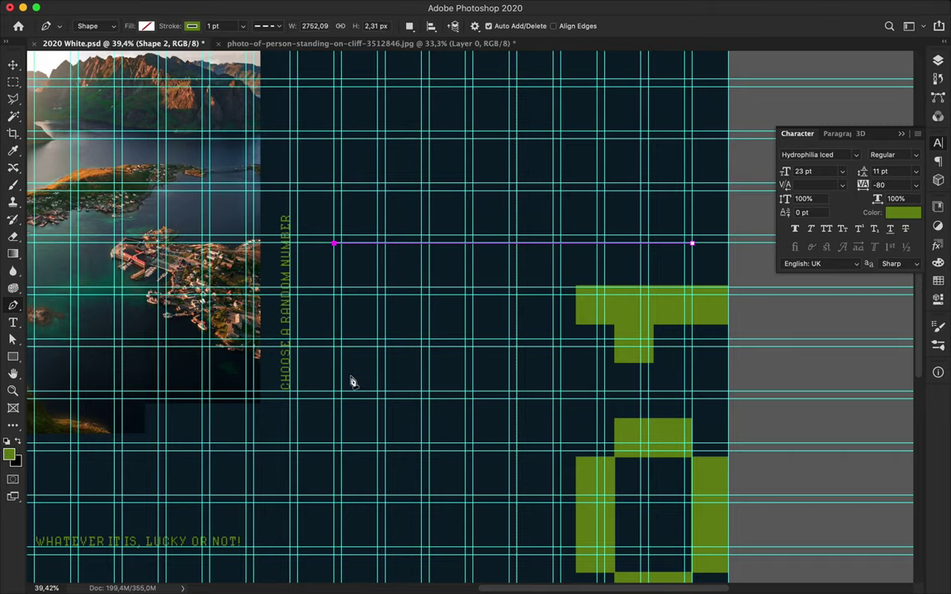
{"action": "left_click", "coordinate": [334, 447]}
{"action": "key", "text": "a"}
{"action": "key", "text": "ctrl+semicolon"}
{"action": "scroll", "coordinate": [406, 417], "scroll_direction": "down", "scroll_amount": 2}
{"action": "scroll", "coordinate": [407, 417], "scroll_direction": "down", "scroll_amount": 2}
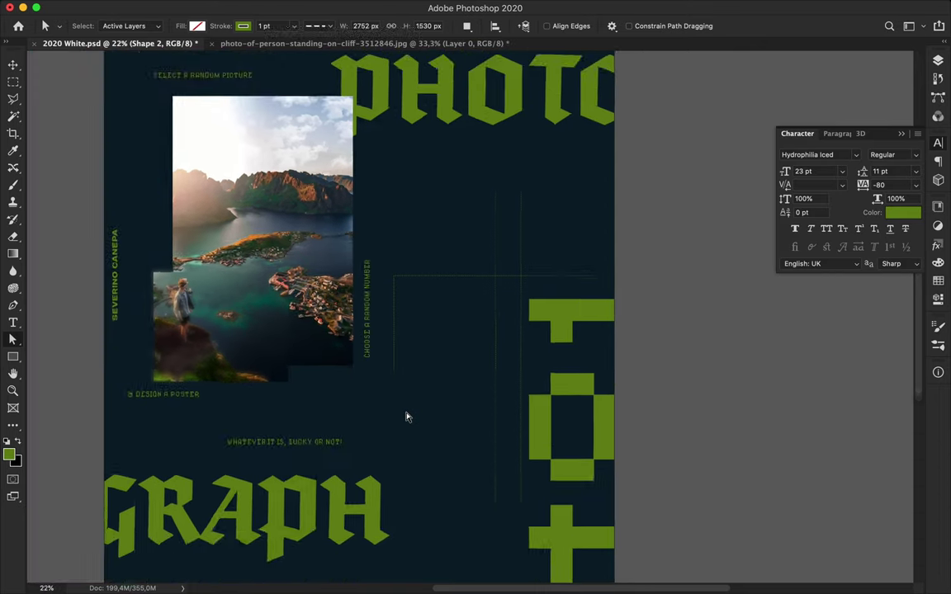
{"action": "scroll", "coordinate": [407, 414], "scroll_direction": "down", "scroll_amount": 1}
{"action": "scroll", "coordinate": [283, 260], "scroll_direction": "down", "scroll_amount": 2}
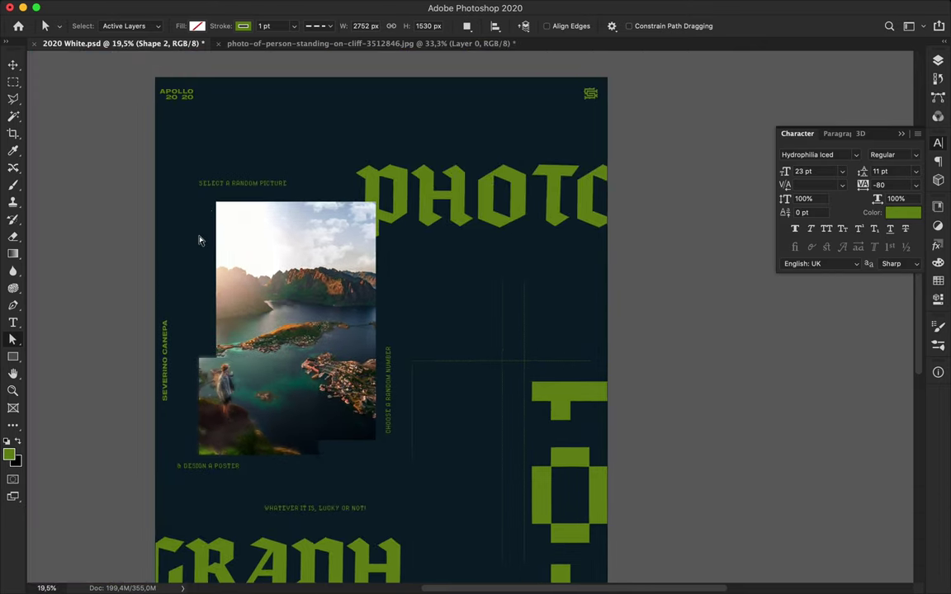
Step: Open the Layers panel and select the Shape 1 vertical line layer
{"action": "key", "text": "ctrl+semicolon"}
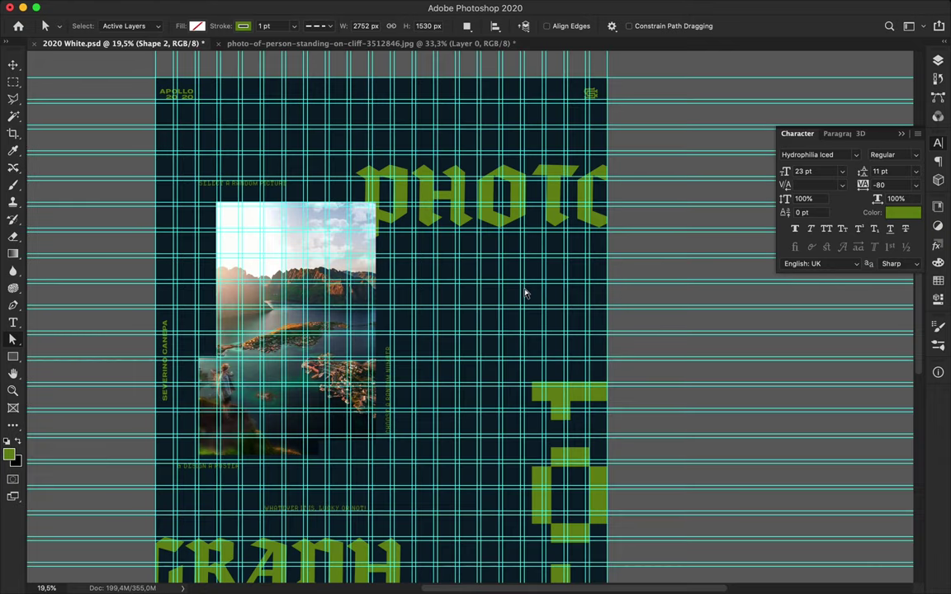
{"action": "key", "text": "ctrl+semicolon"}
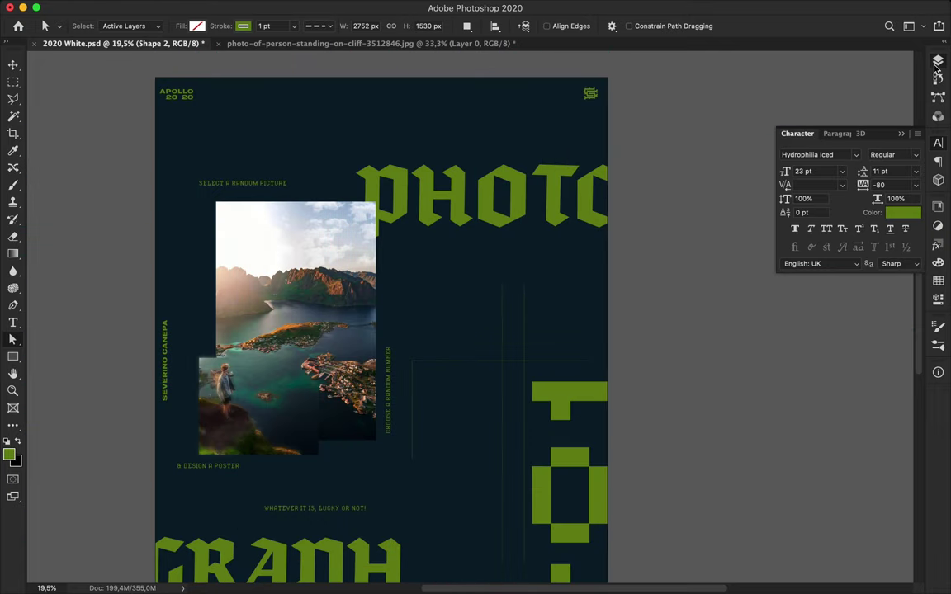
{"action": "key", "text": "F7"}
{"action": "scroll", "coordinate": [759, 391], "scroll_direction": "down", "scroll_amount": 3}
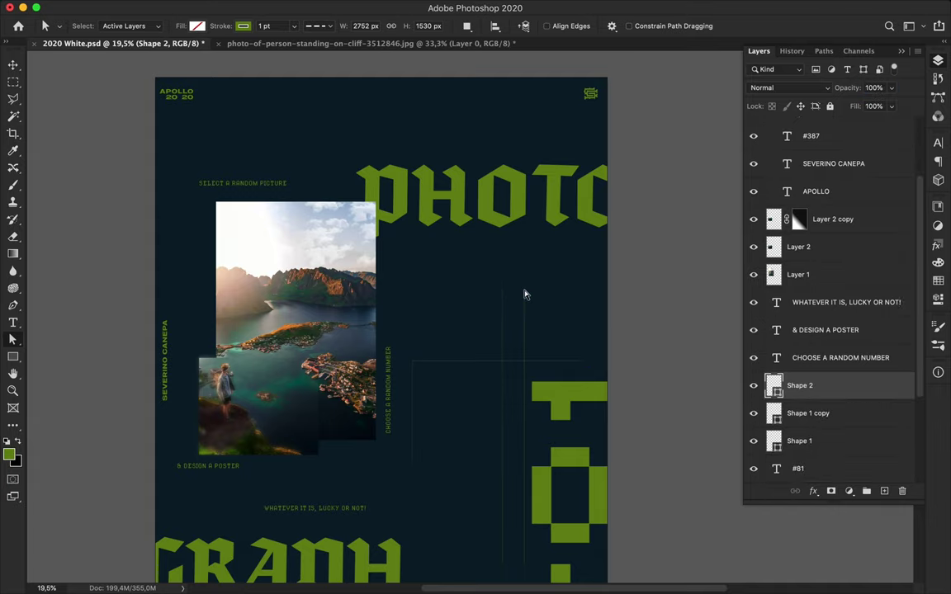
{"action": "left_click", "coordinate": [806, 440]}
{"action": "key", "text": "ctrl+semicolon"}
{"action": "scroll", "coordinate": [528, 288], "scroll_direction": "up", "scroll_amount": 2}
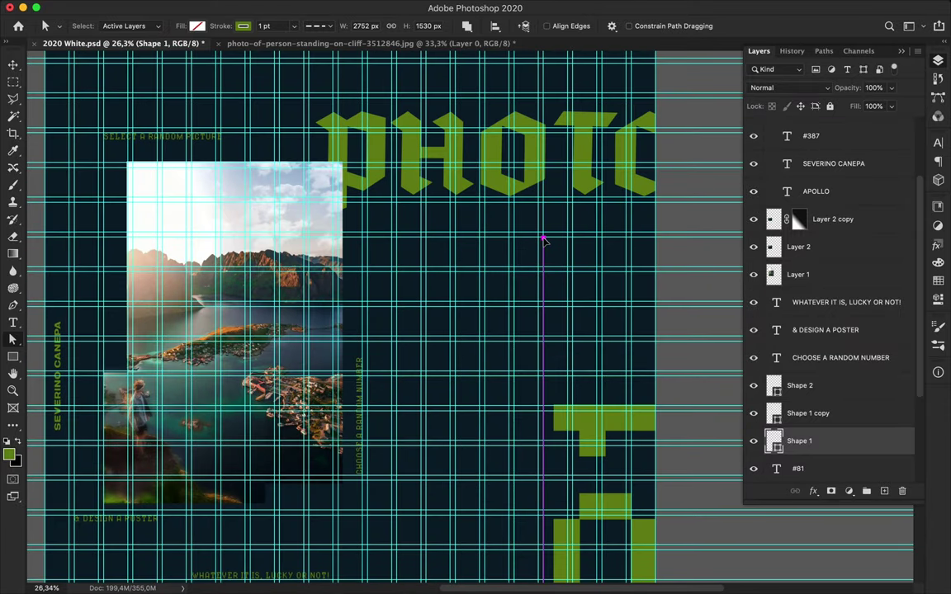
Step: Drag Shape 1's bottom anchor down toward the date
{"action": "key", "text": "v"}
{"action": "scroll", "coordinate": [511, 257], "scroll_direction": "down", "scroll_amount": 1}
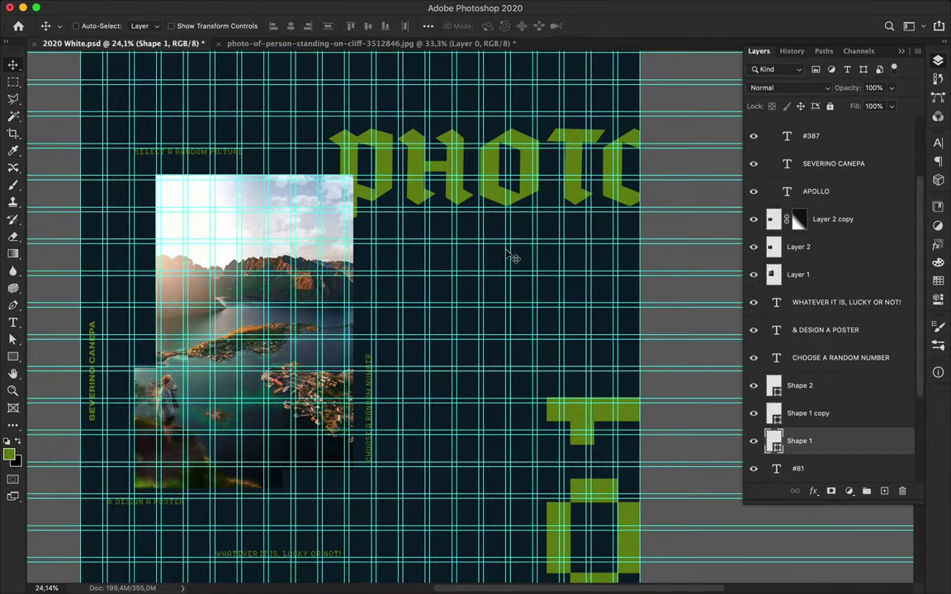
{"action": "key", "text": "ctrl+semicolon"}
{"action": "scroll", "coordinate": [437, 286], "scroll_direction": "down", "scroll_amount": 5}
{"action": "scroll", "coordinate": [424, 293], "scroll_direction": "down", "scroll_amount": 5}
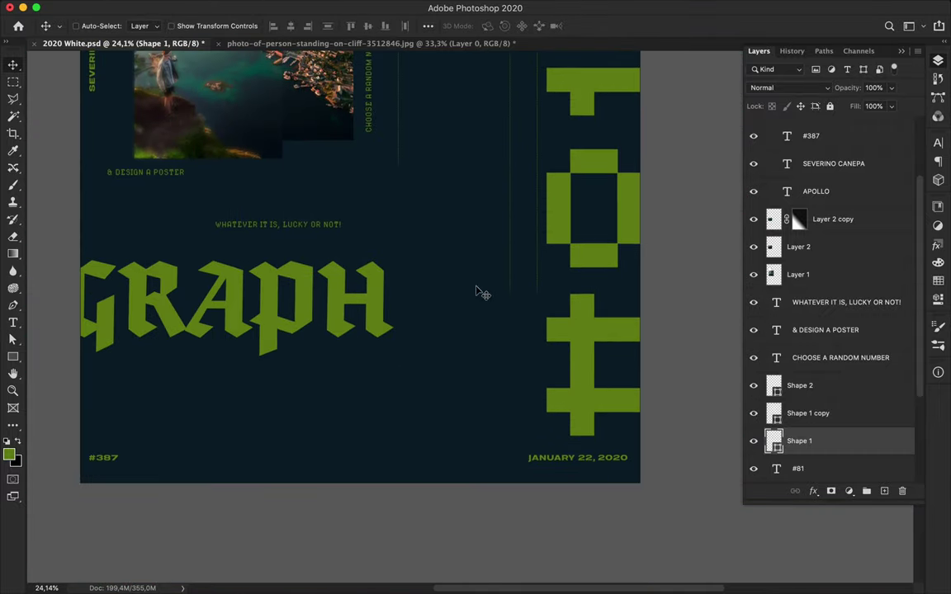
{"action": "key", "text": "a"}
{"action": "left_click_drag", "start_coordinate": [538, 295], "coordinate": [538, 378]}
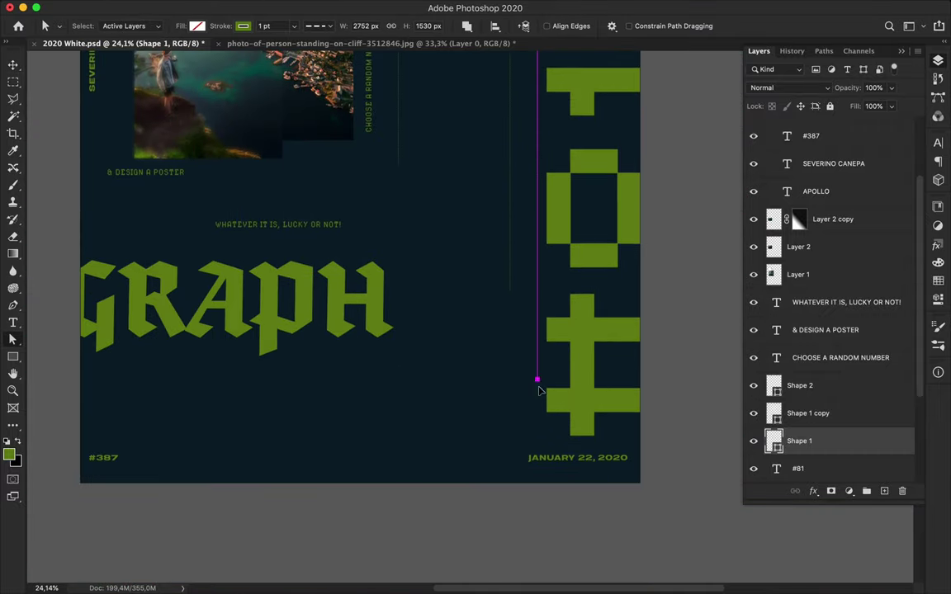
{"action": "key", "text": "ctrl+semicolon"}
{"action": "scroll", "coordinate": [540, 411], "scroll_direction": "up", "scroll_amount": 2}
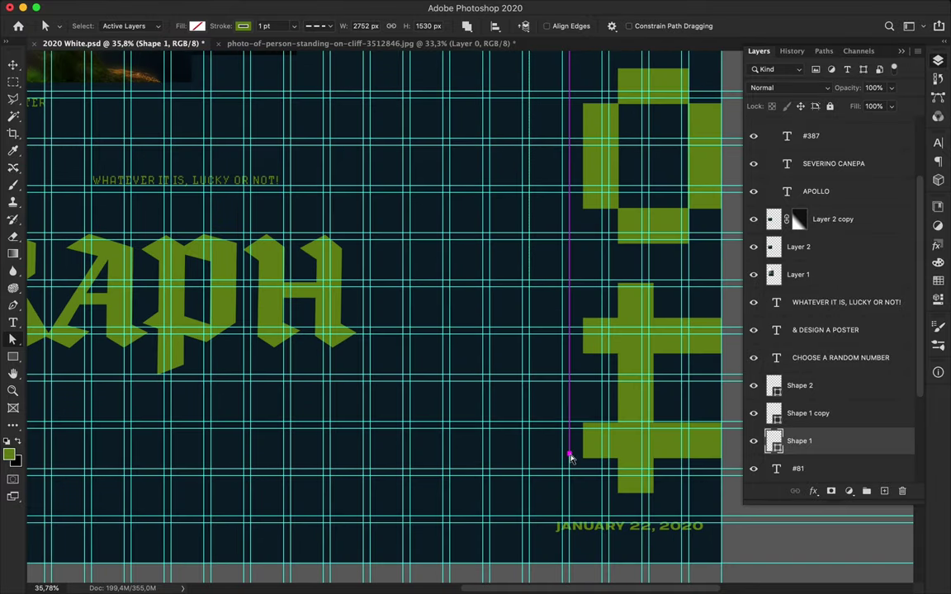
Step: Continue the line with a horizontal segment running right along the bottom
{"action": "key", "text": "p"}
{"action": "left_click", "coordinate": [570, 515]}
{"action": "left_click", "coordinate": [727, 515]}
{"action": "scroll", "coordinate": [727, 523], "scroll_direction": "up", "scroll_amount": 2}
Step: Nudge the bottom segment slightly down to sit just above JANUARY 22, 2020
{"action": "key", "text": "a"}
{"action": "scroll", "coordinate": [545, 411], "scroll_direction": "up", "scroll_amount": 2}
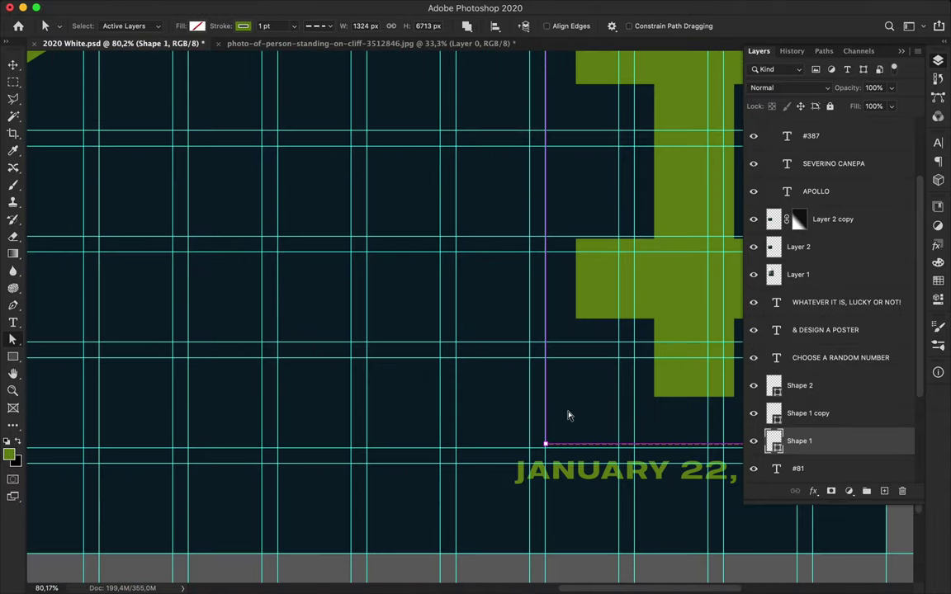
{"action": "left_click_drag", "start_coordinate": [592, 447], "coordinate": [594, 453]}
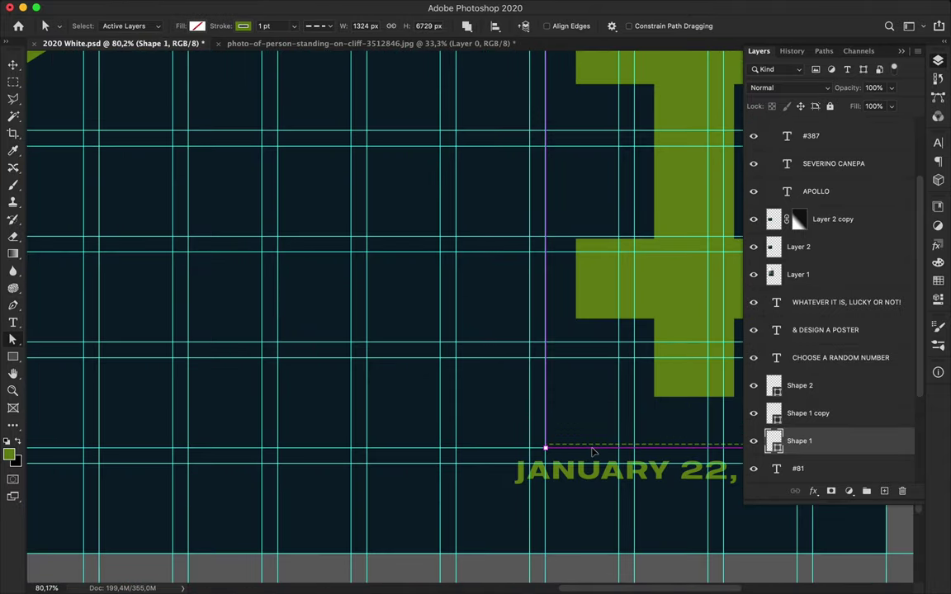
{"action": "scroll", "coordinate": [593, 454], "scroll_direction": "right", "scroll_amount": 5}
{"action": "scroll", "coordinate": [592, 453], "scroll_direction": "up", "scroll_amount": 5}
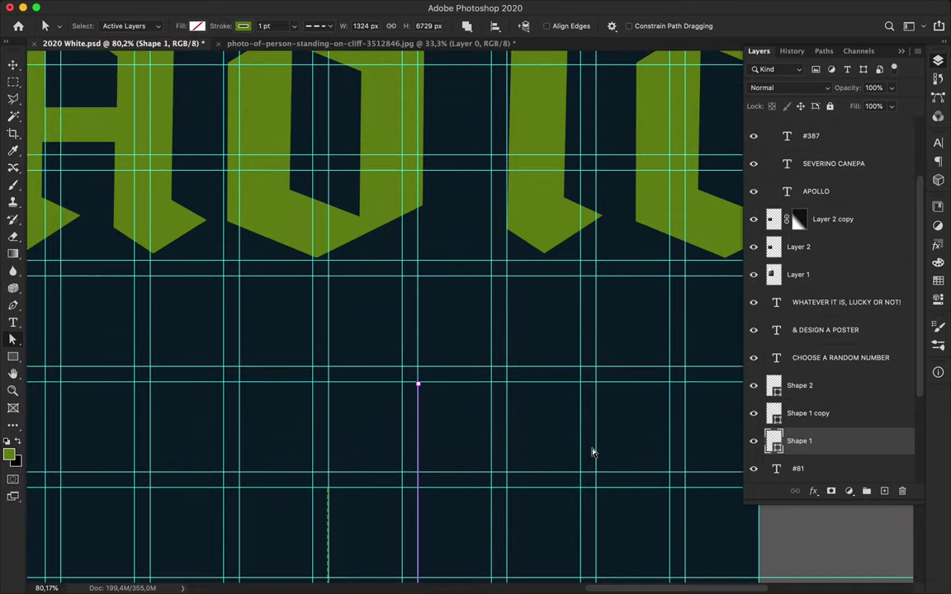
{"action": "scroll", "coordinate": [592, 453], "scroll_direction": "down", "scroll_amount": 3}
{"action": "scroll", "coordinate": [592, 452], "scroll_direction": "down", "scroll_amount": 2}
{"action": "scroll", "coordinate": [569, 421], "scroll_direction": "left", "scroll_amount": 5}
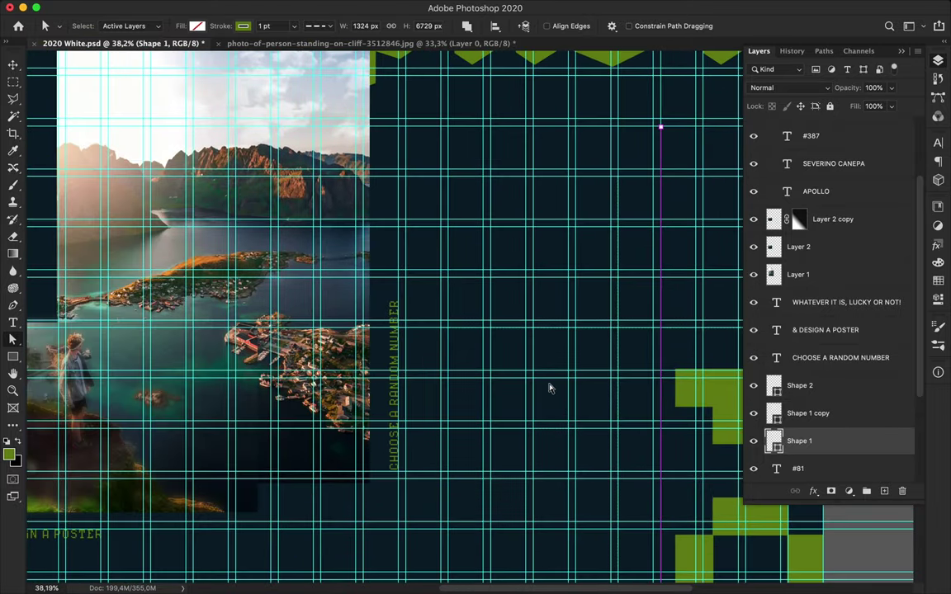
{"action": "key", "text": "ctrl+semicolon"}
{"action": "scroll", "coordinate": [549, 388], "scroll_direction": "down", "scroll_amount": 1}
{"action": "scroll", "coordinate": [549, 388], "scroll_direction": "down", "scroll_amount": 2}
{"action": "scroll", "coordinate": [549, 388], "scroll_direction": "down", "scroll_amount": 5}
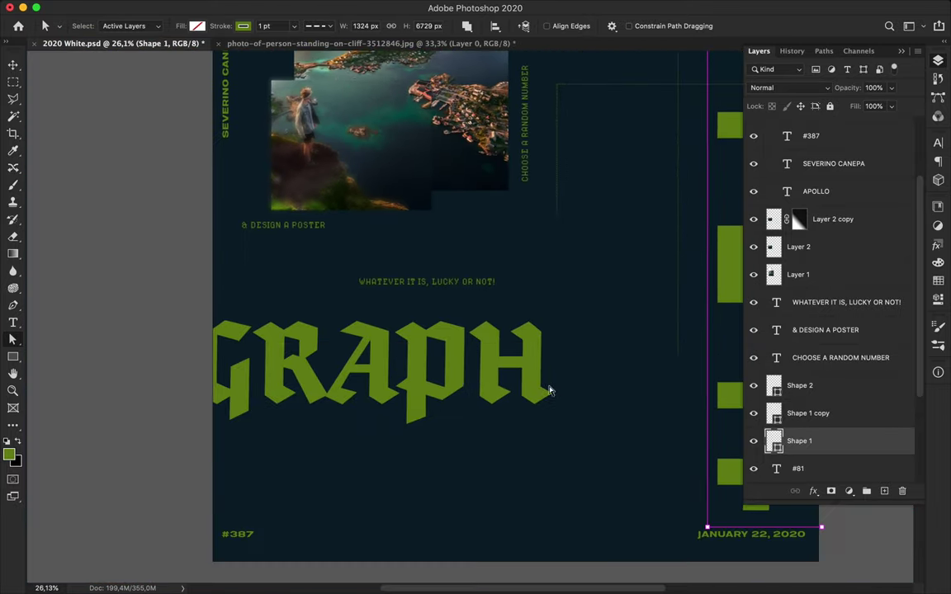
{"action": "scroll", "coordinate": [549, 388], "scroll_direction": "down", "scroll_amount": 2}
Step: Collapse the Layout group and draw a horizontal line under GRAPH
{"action": "key", "text": "p"}
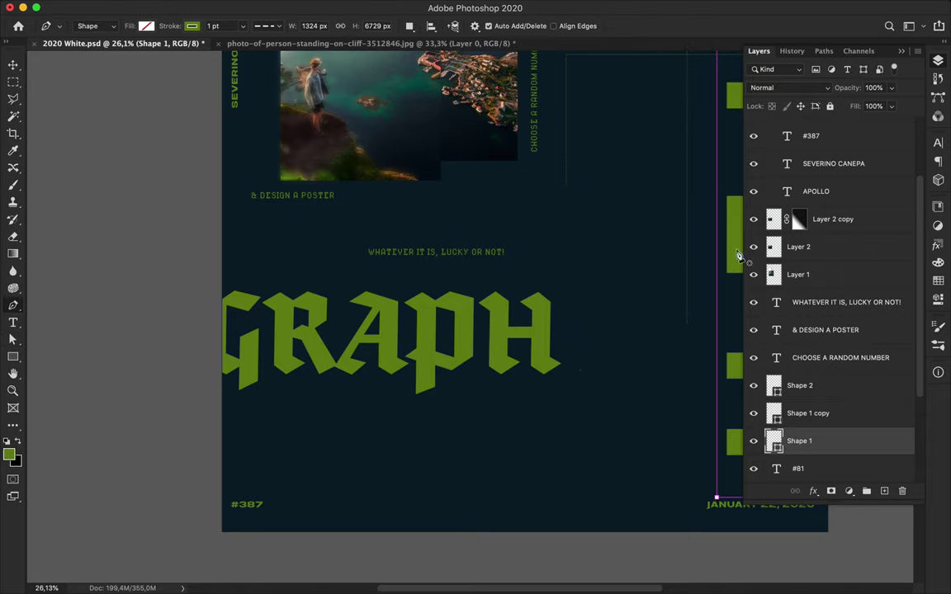
{"action": "scroll", "coordinate": [781, 142], "scroll_direction": "up", "scroll_amount": 3}
{"action": "left_click", "coordinate": [767, 126]}
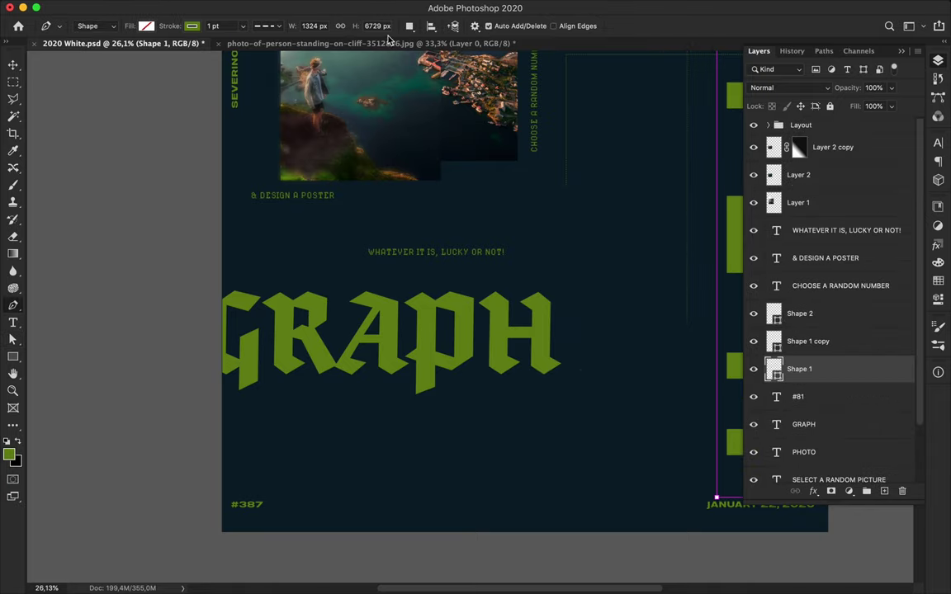
{"action": "left_click", "coordinate": [244, 26]}
{"action": "left_click", "coordinate": [214, 430]}
{"action": "left_click", "coordinate": [651, 419], "text": "shift"}
{"action": "key", "text": "a"}
Step: Raise the line's dashed stroke width to 81 pt, forming three thick green bars
{"action": "left_click", "coordinate": [280, 26]}
{"action": "type", "text": "11"}
{"action": "key", "text": "Return"}
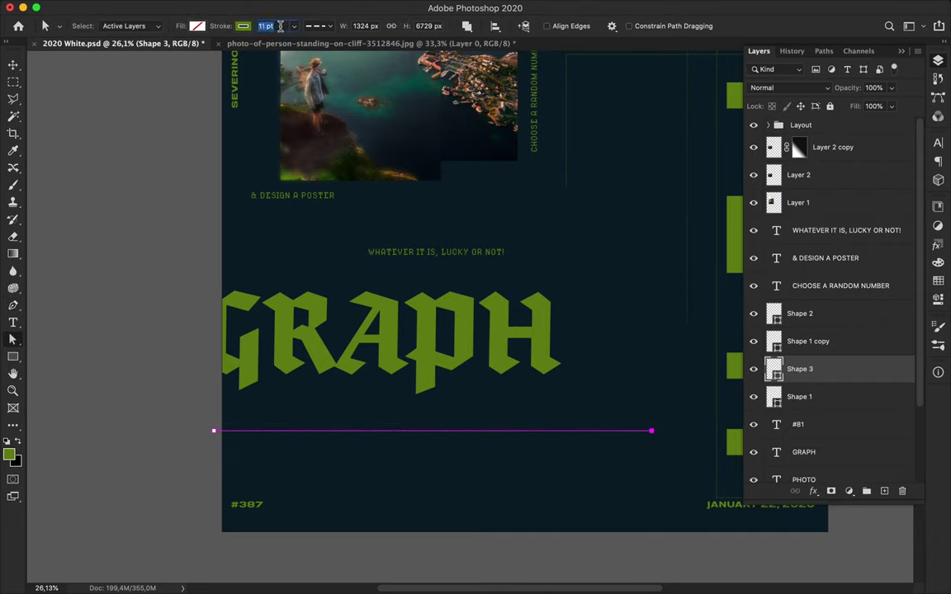
{"action": "key", "text": "Return"}
{"action": "key", "text": "shift+Up"}
{"action": "key", "text": "shift+Up"}
{"action": "key", "text": "Return"}
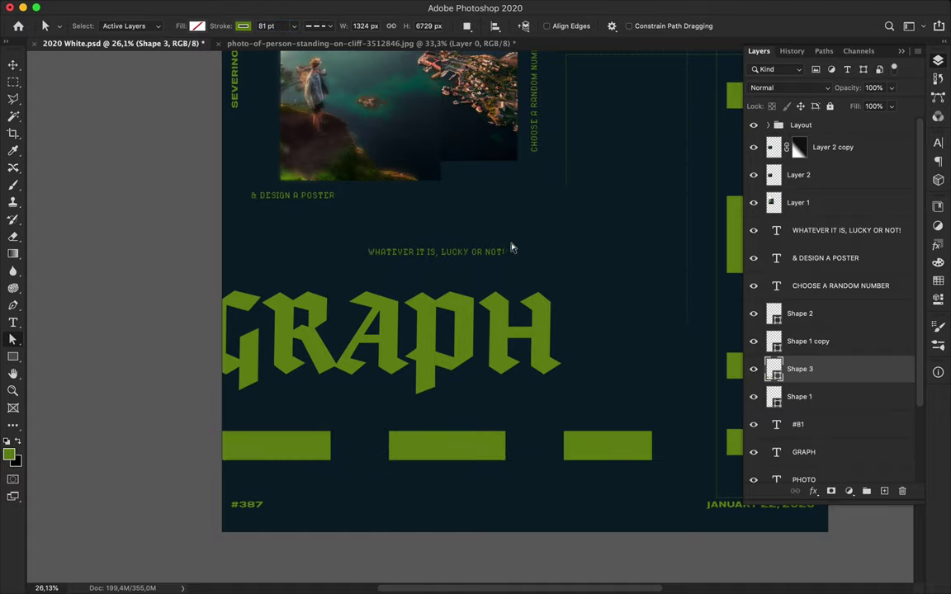
{"action": "key", "text": "v"}
{"action": "scroll", "coordinate": [614, 268], "scroll_direction": "up", "scroll_amount": 5}
{"action": "scroll", "coordinate": [614, 268], "scroll_direction": "down", "scroll_amount": 3}
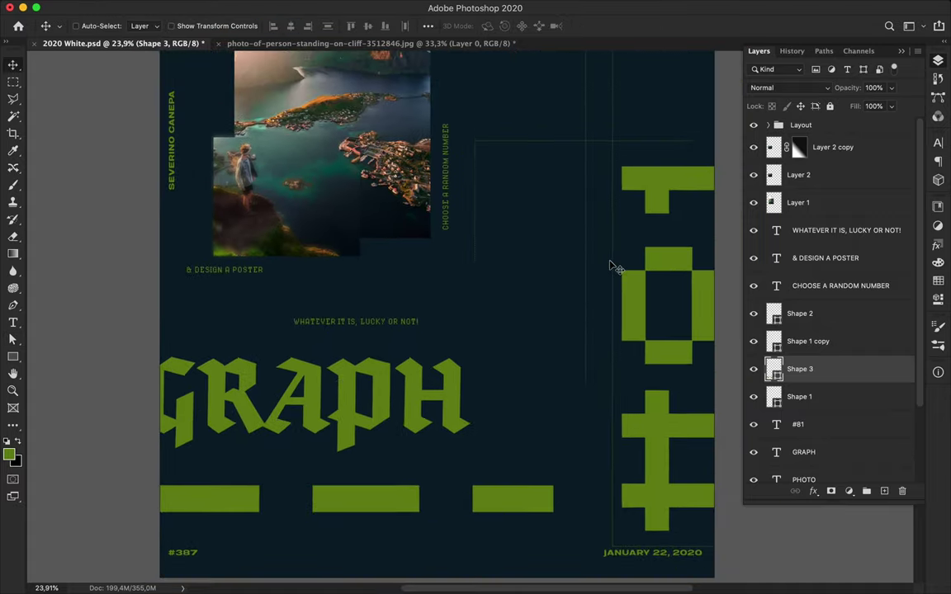
{"action": "key", "text": "ctrl+apostrophe"}
Step: Align the dashed bar to the grid and duplicate it upward
{"action": "scroll", "coordinate": [615, 268], "scroll_direction": "up", "scroll_amount": 2}
{"action": "left_click_drag", "start_coordinate": [321, 527], "coordinate": [348, 534]}
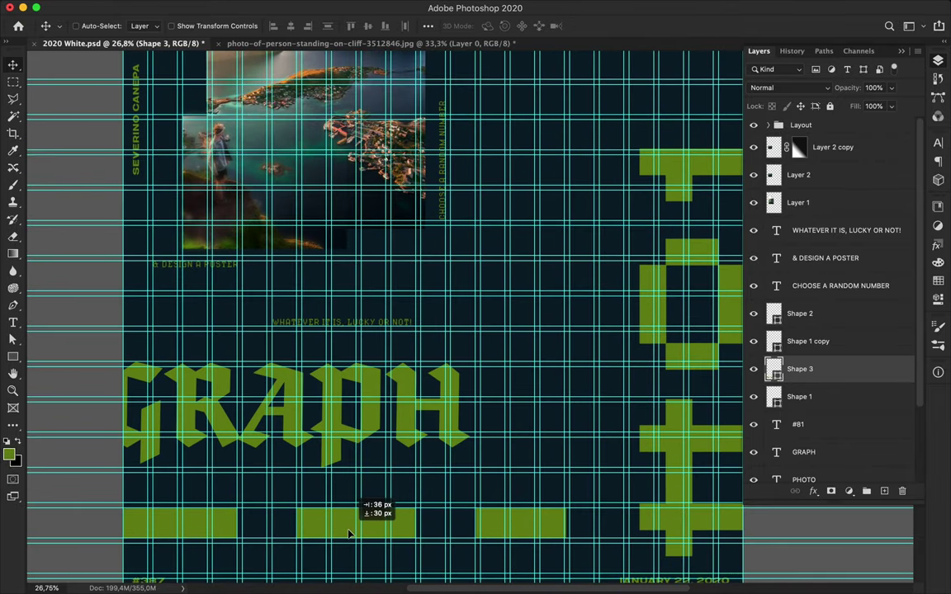
{"action": "scroll", "coordinate": [348, 535], "scroll_direction": "down", "scroll_amount": 2}
{"action": "scroll", "coordinate": [349, 534], "scroll_direction": "down", "scroll_amount": 1}
{"action": "scroll", "coordinate": [348, 534], "scroll_direction": "up", "scroll_amount": 3}
{"action": "scroll", "coordinate": [348, 534], "scroll_direction": "up", "scroll_amount": 2}
{"action": "left_click_drag", "start_coordinate": [349, 534], "coordinate": [417, 103]}
{"action": "scroll", "coordinate": [452, 121], "scroll_direction": "up", "scroll_amount": 5}
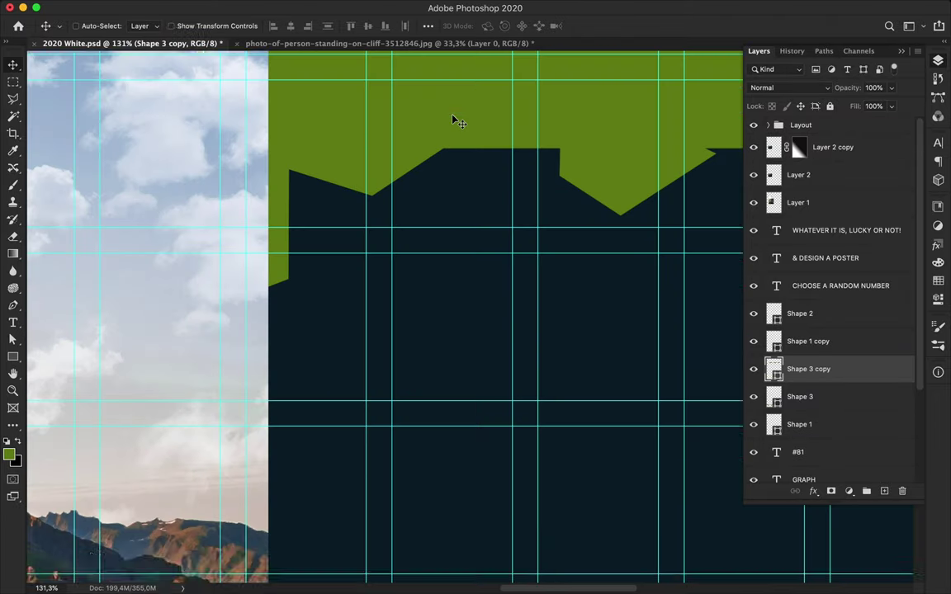
{"action": "scroll", "coordinate": [453, 122], "scroll_direction": "up", "scroll_amount": 1}
{"action": "scroll", "coordinate": [453, 122], "scroll_direction": "down", "scroll_amount": 1}
{"action": "scroll", "coordinate": [452, 122], "scroll_direction": "down", "scroll_amount": 1}
{"action": "scroll", "coordinate": [453, 122], "scroll_direction": "down", "scroll_amount": 1}
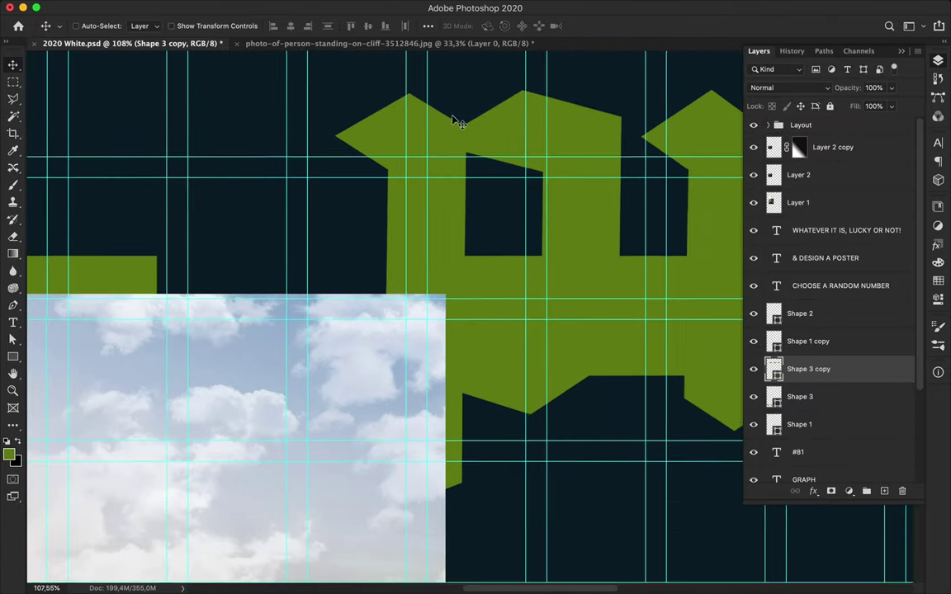
{"action": "scroll", "coordinate": [466, 100], "scroll_direction": "down", "scroll_amount": 1}
{"action": "scroll", "coordinate": [467, 101], "scroll_direction": "down", "scroll_amount": 1}
{"action": "scroll", "coordinate": [323, 272], "scroll_direction": "down", "scroll_amount": 1}
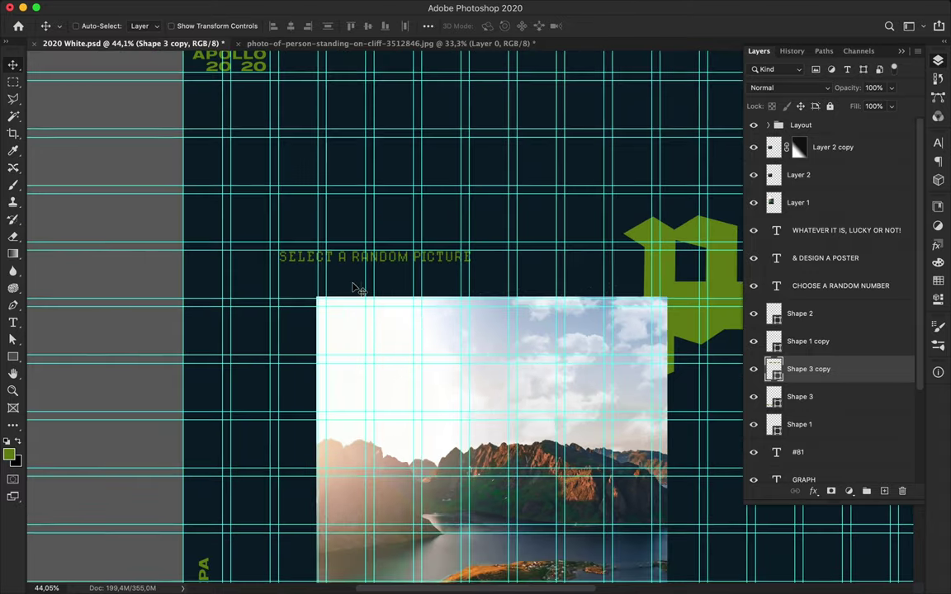
{"action": "scroll", "coordinate": [361, 291], "scroll_direction": "down", "scroll_amount": 2}
{"action": "scroll", "coordinate": [361, 291], "scroll_direction": "down", "scroll_amount": 1}
Step: Move the copied bars up near APOLLO and thin their stroke to 41 pt
{"action": "left_click_drag", "start_coordinate": [413, 274], "coordinate": [380, 223]}
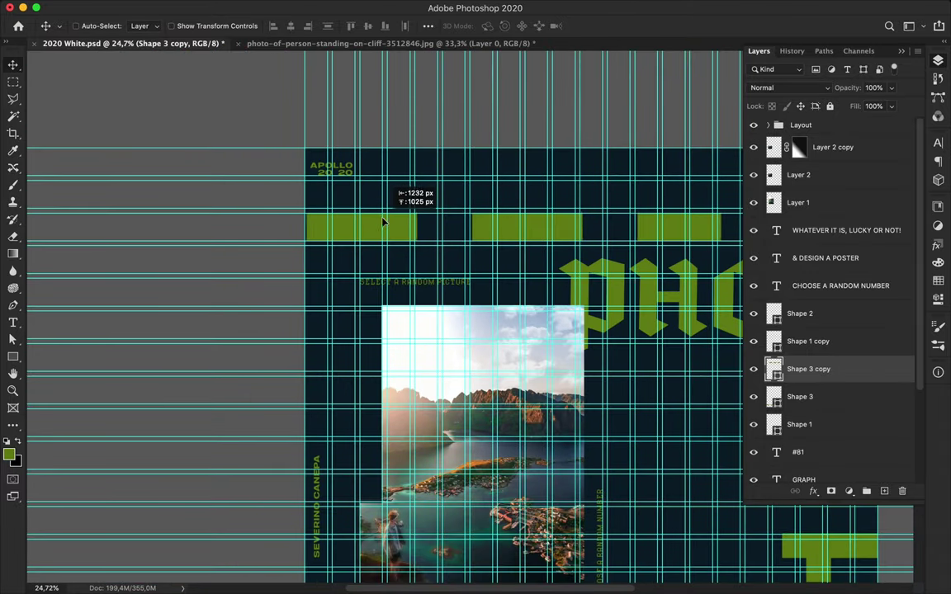
{"action": "key", "text": "a"}
{"action": "left_click", "coordinate": [283, 25]}
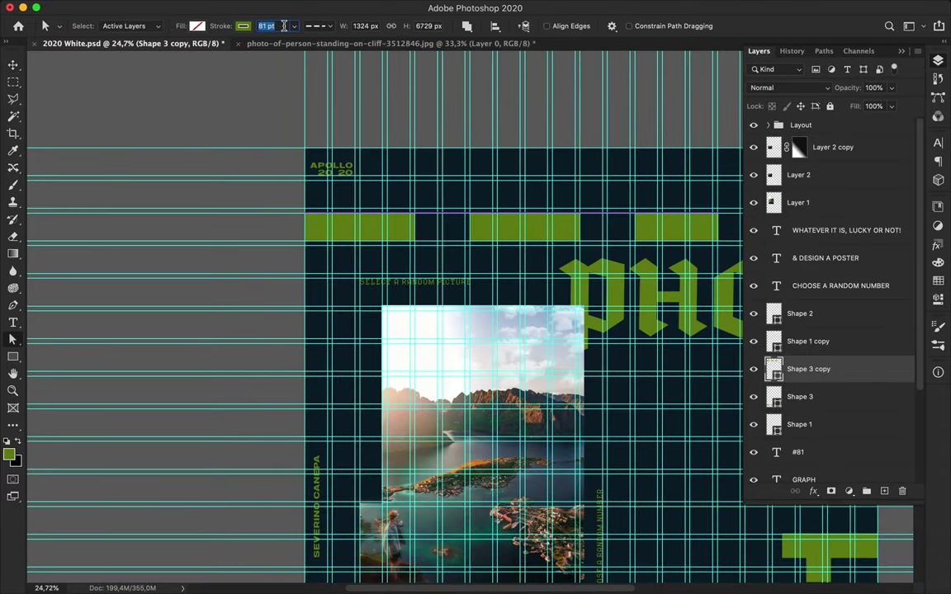
{"action": "key", "text": "Return"}
{"action": "scroll", "coordinate": [283, 25], "scroll_direction": "down", "scroll_amount": 5}
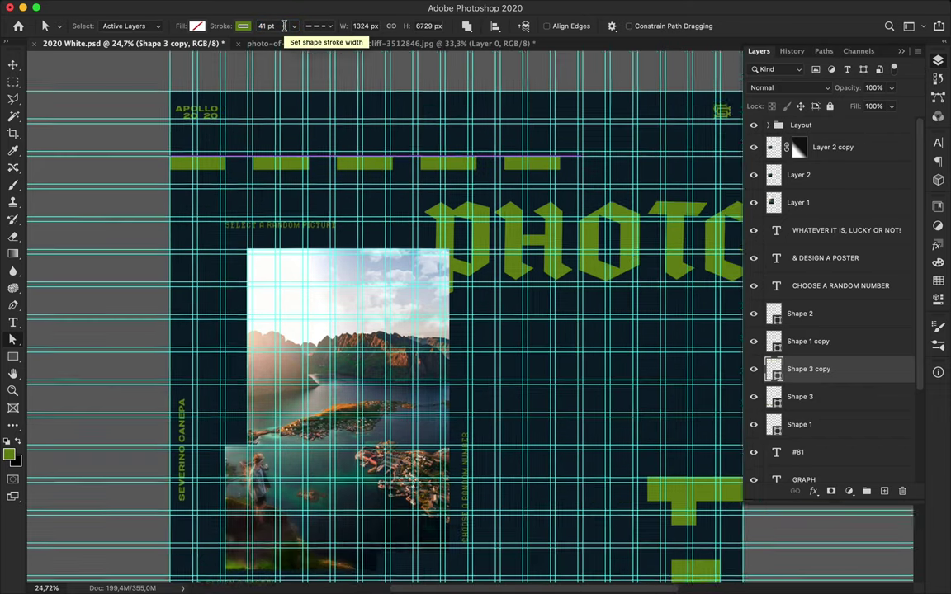
{"action": "scroll", "coordinate": [284, 26], "scroll_direction": "down", "scroll_amount": 3}
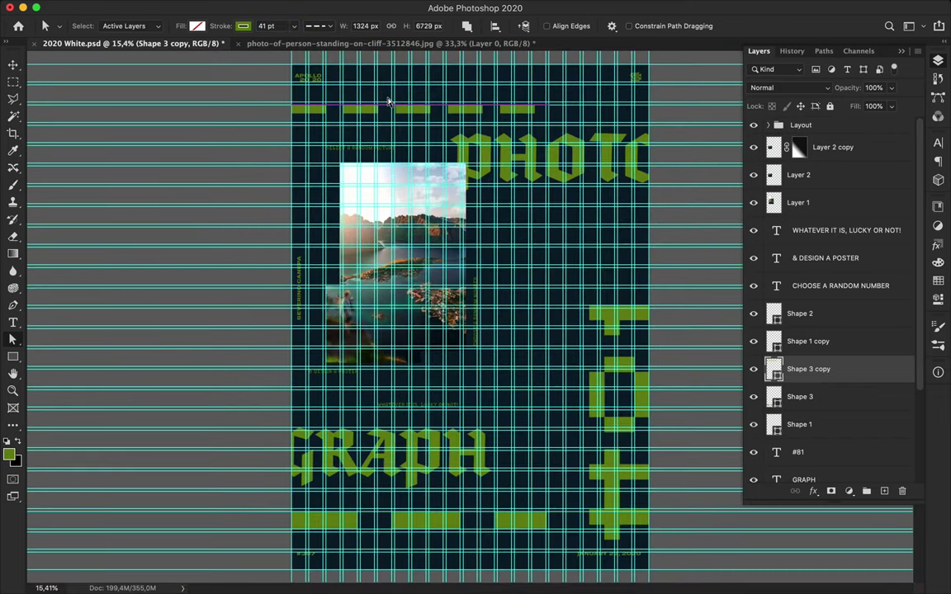
Step: Position the 41 pt bars above the PHOTO headline at the top right
{"action": "key", "text": "v"}
{"action": "left_click_drag", "start_coordinate": [375, 114], "coordinate": [603, 110]}
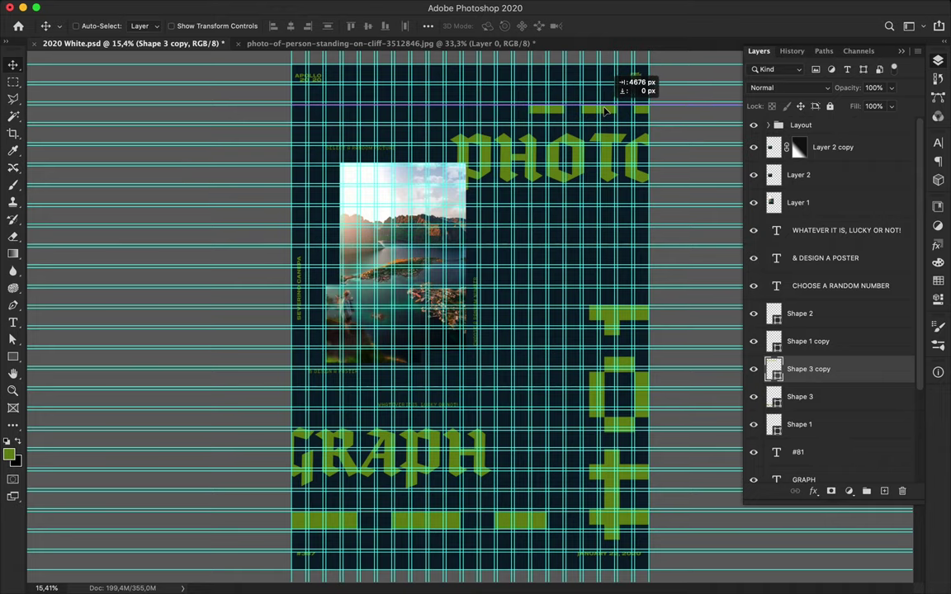
{"action": "left_click_drag", "start_coordinate": [602, 109], "coordinate": [607, 111]}
{"action": "scroll", "coordinate": [607, 111], "scroll_direction": "up", "scroll_amount": 2}
{"action": "scroll", "coordinate": [607, 112], "scroll_direction": "up", "scroll_amount": 3}
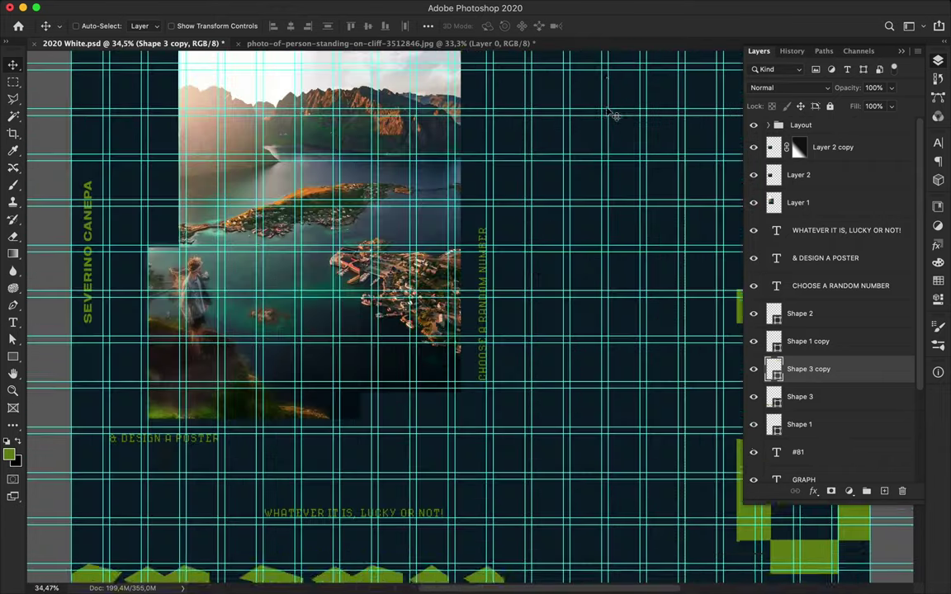
{"action": "scroll", "coordinate": [607, 111], "scroll_direction": "up", "scroll_amount": 3}
{"action": "scroll", "coordinate": [607, 112], "scroll_direction": "down", "scroll_amount": 1}
{"action": "mouse_move", "coordinate": [548, 166]}
{"action": "left_mouse_down"}
{"action": "mouse_move", "coordinate": [533, 165]}
{"action": "mouse_move", "coordinate": [541, 169]}
{"action": "left_mouse_up"}
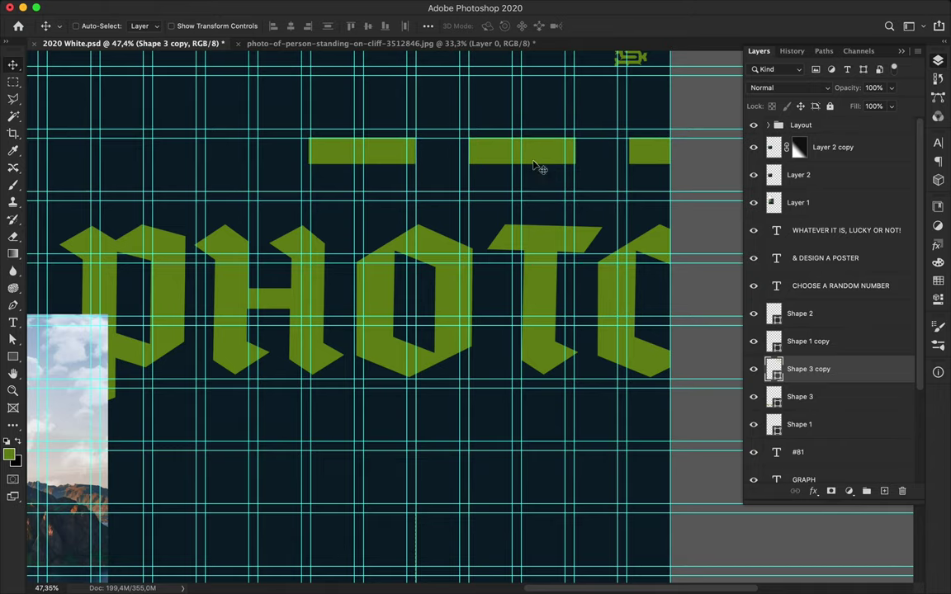
{"action": "scroll", "coordinate": [545, 203], "scroll_direction": "down", "scroll_amount": 3}
{"action": "scroll", "coordinate": [545, 202], "scroll_direction": "down", "scroll_amount": 1}
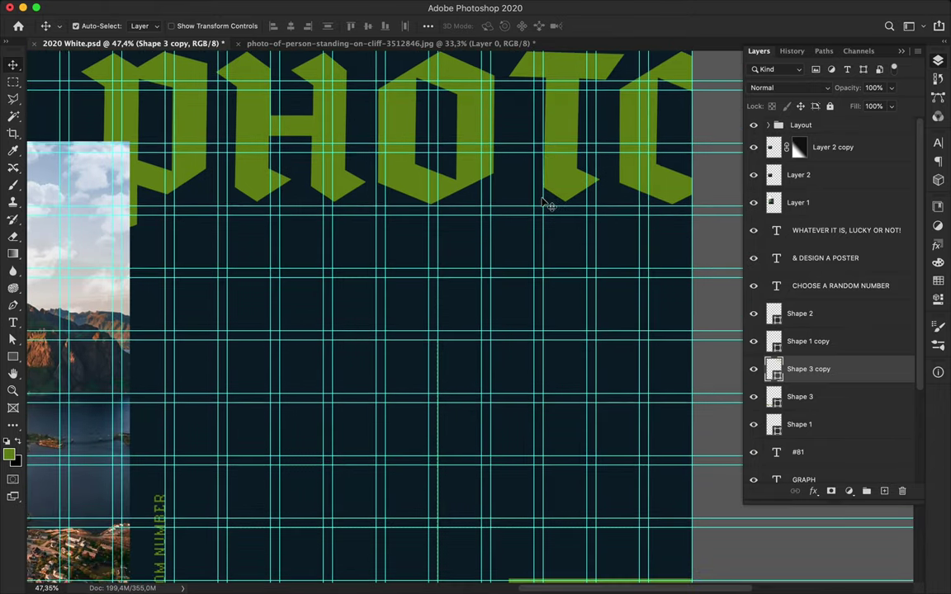
{"action": "key", "text": "ctrl+semicolon"}
{"action": "scroll", "coordinate": [545, 203], "scroll_direction": "down", "scroll_amount": 2}
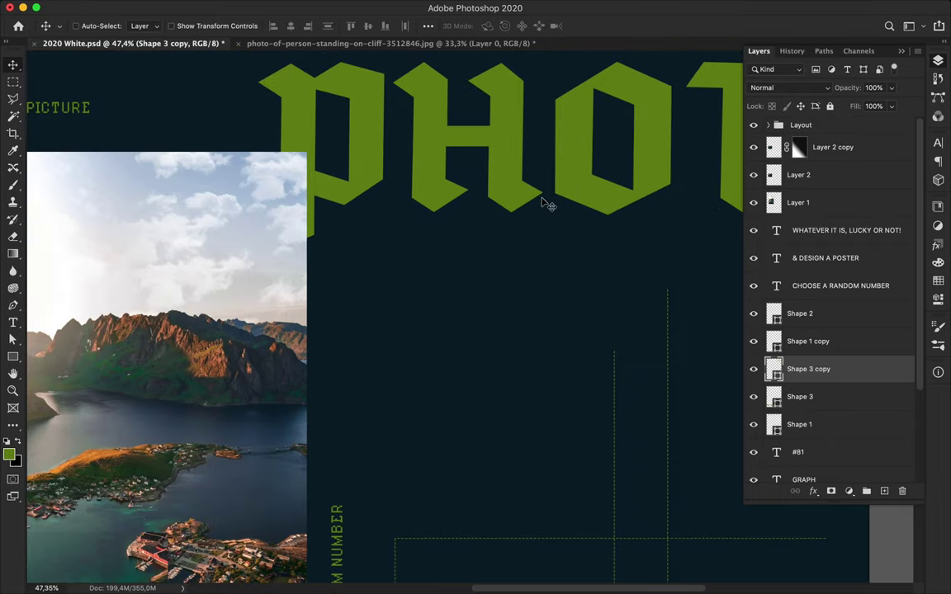
{"action": "scroll", "coordinate": [545, 202], "scroll_direction": "down", "scroll_amount": 2}
{"action": "scroll", "coordinate": [545, 203], "scroll_direction": "down", "scroll_amount": 1}
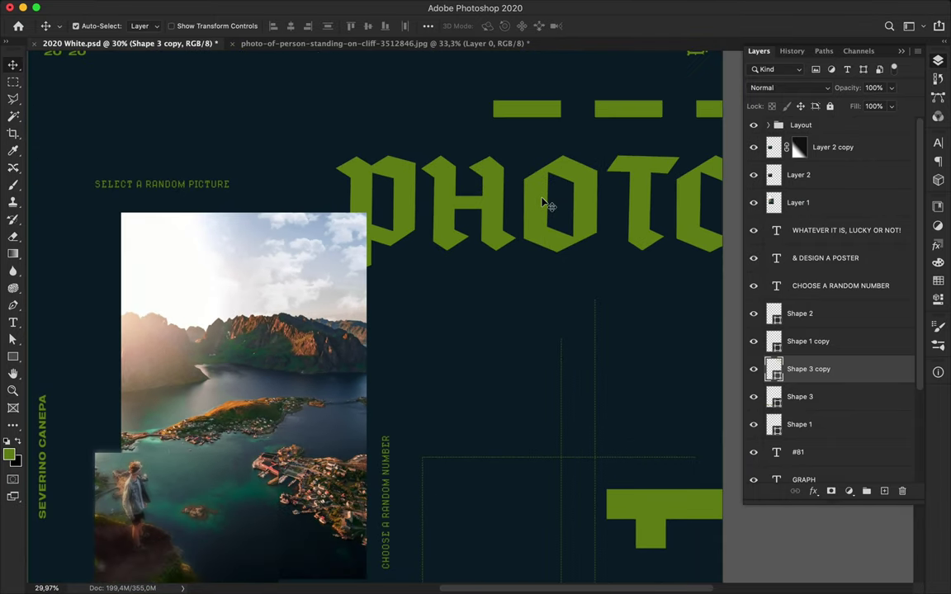
{"action": "key", "text": "ctrl+semicolon"}
Step: Draw a horizontal Shape 4 line from the right edge across the photo
{"action": "key", "text": "p"}
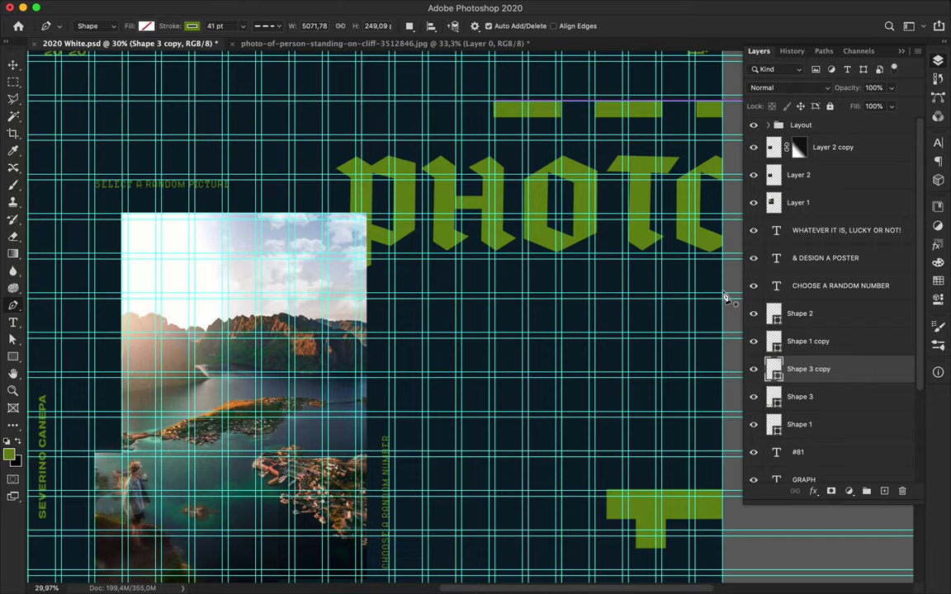
{"action": "left_click", "coordinate": [725, 294]}
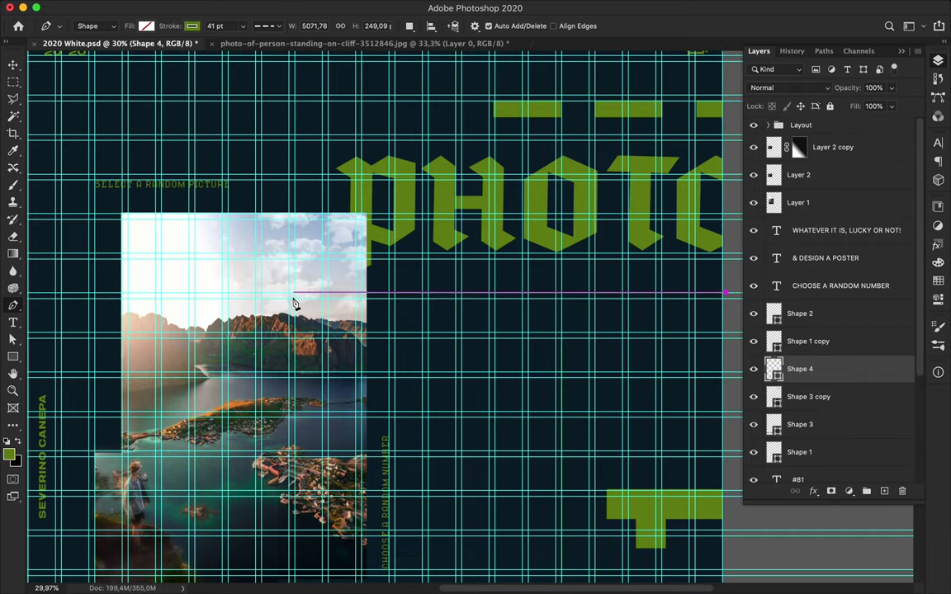
{"action": "left_click", "coordinate": [261, 293]}
Step: Move Shape 4 to the top of the layer stack with an 11 pt dashed stroke
{"action": "key", "text": "a"}
{"action": "left_click", "coordinate": [266, 25]}
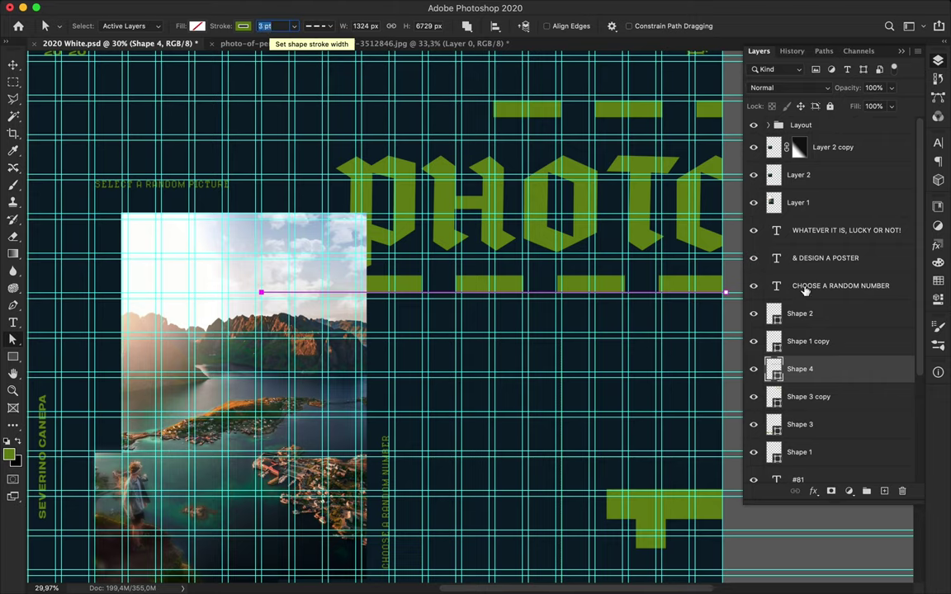
{"action": "left_click_drag", "start_coordinate": [805, 291], "coordinate": [825, 136]}
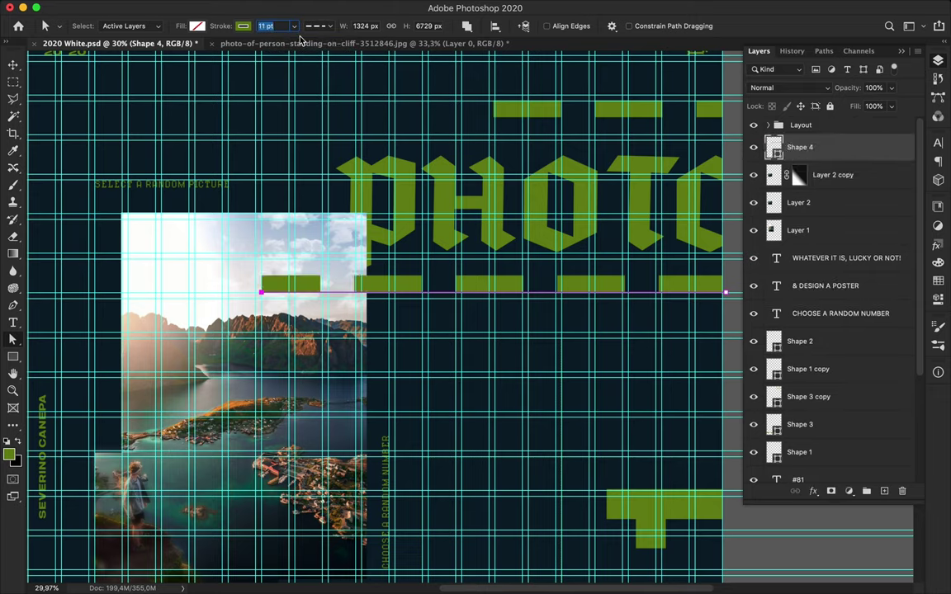
{"action": "type", "text": "3"}
{"action": "key", "text": "Return"}
{"action": "key", "text": "v"}
Step: Shift the dashed line slightly right and extend its right end to the poster edge
{"action": "key", "text": "a"}
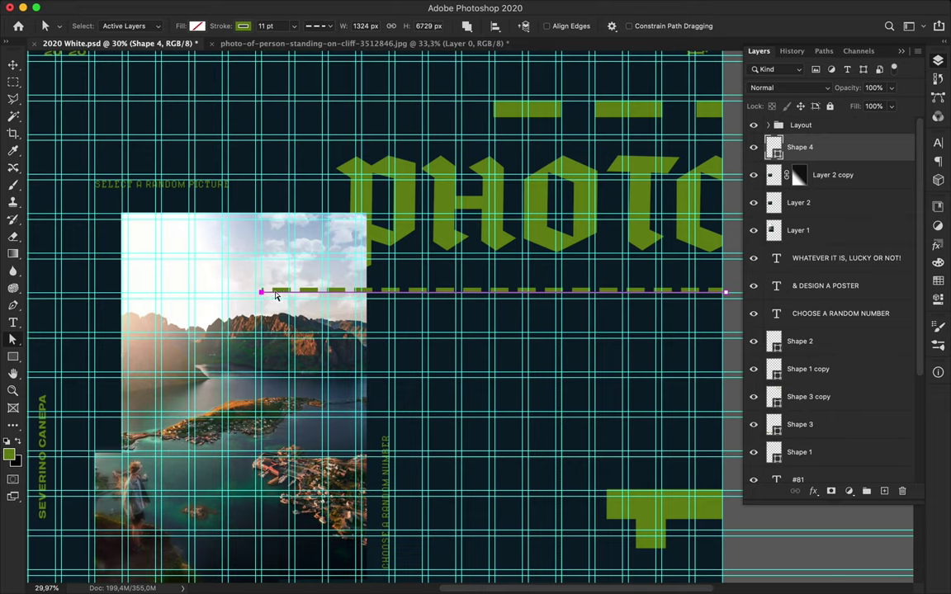
{"action": "key", "text": "v"}
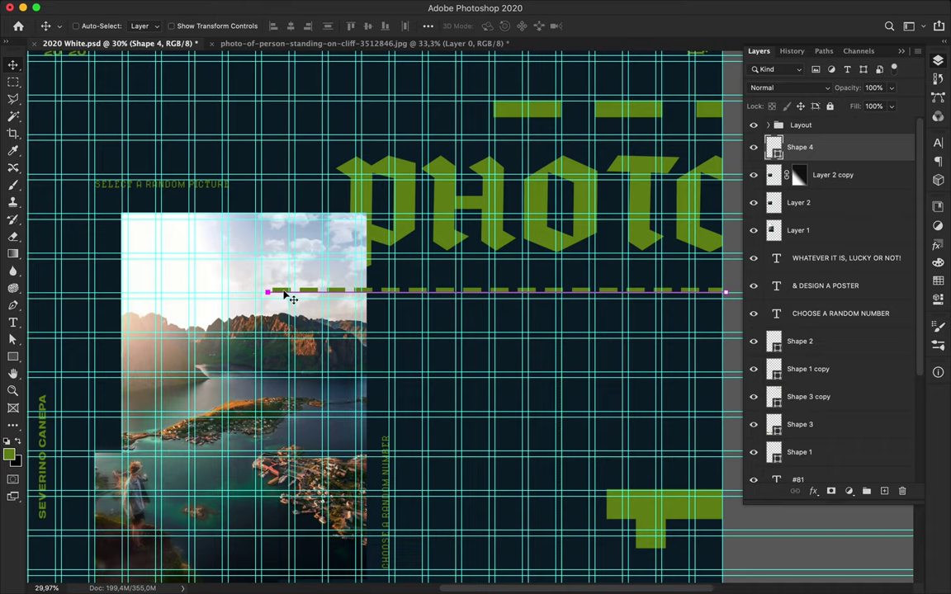
{"action": "left_click_drag", "start_coordinate": [268, 295], "coordinate": [275, 295]}
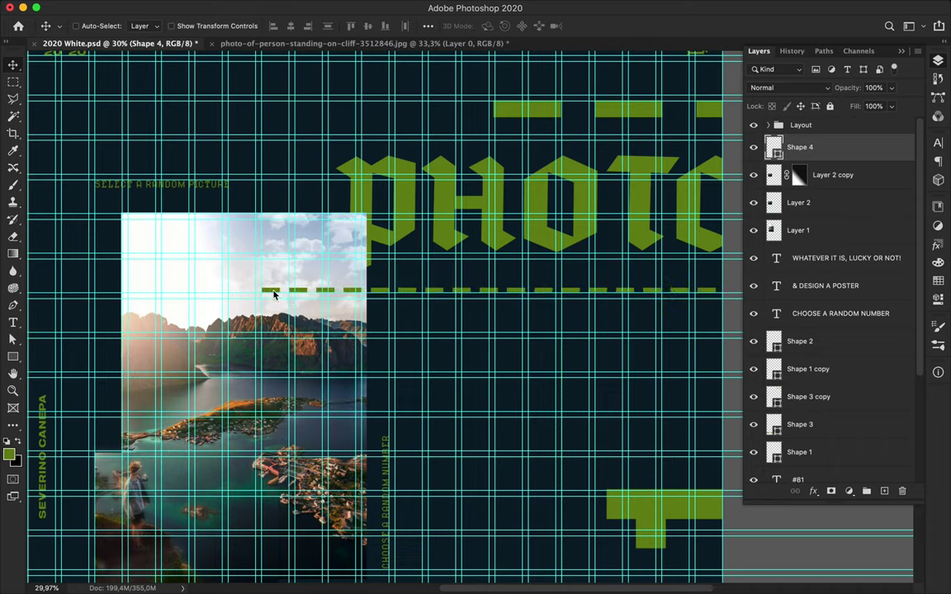
{"action": "key", "text": "a"}
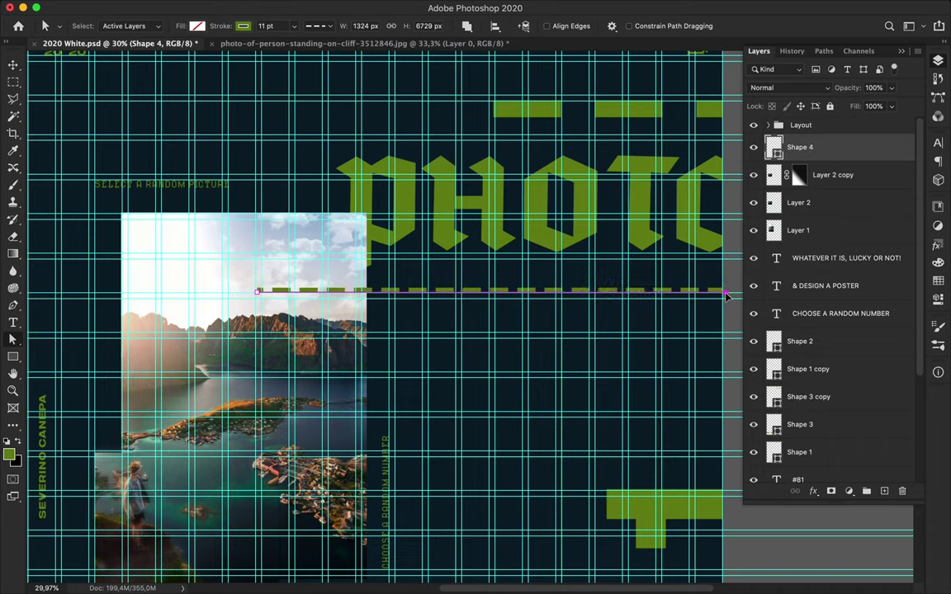
{"action": "left_click_drag", "start_coordinate": [727, 296], "coordinate": [743, 293]}
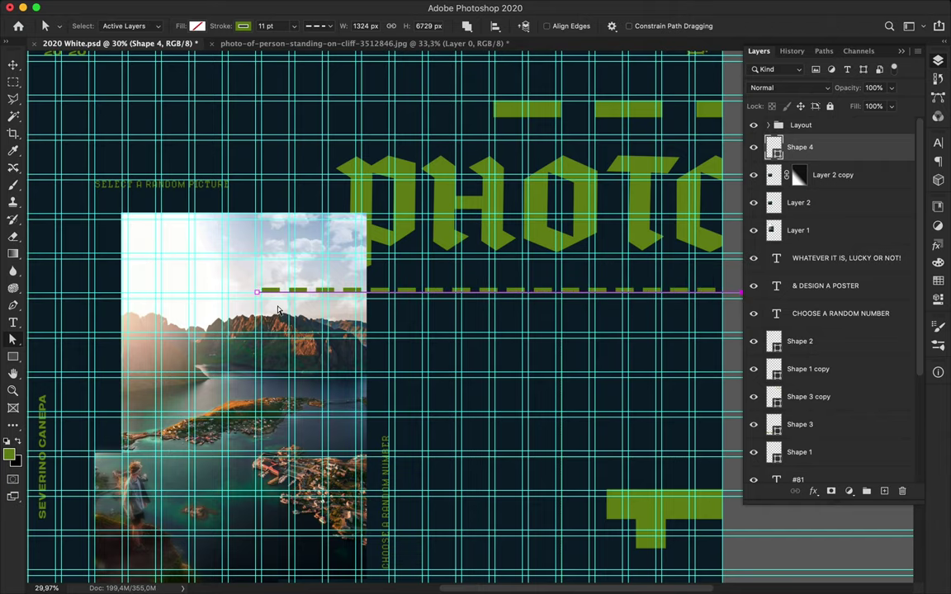
{"action": "key", "text": "v"}
{"action": "scroll", "coordinate": [469, 317], "scroll_direction": "down", "scroll_amount": 3}
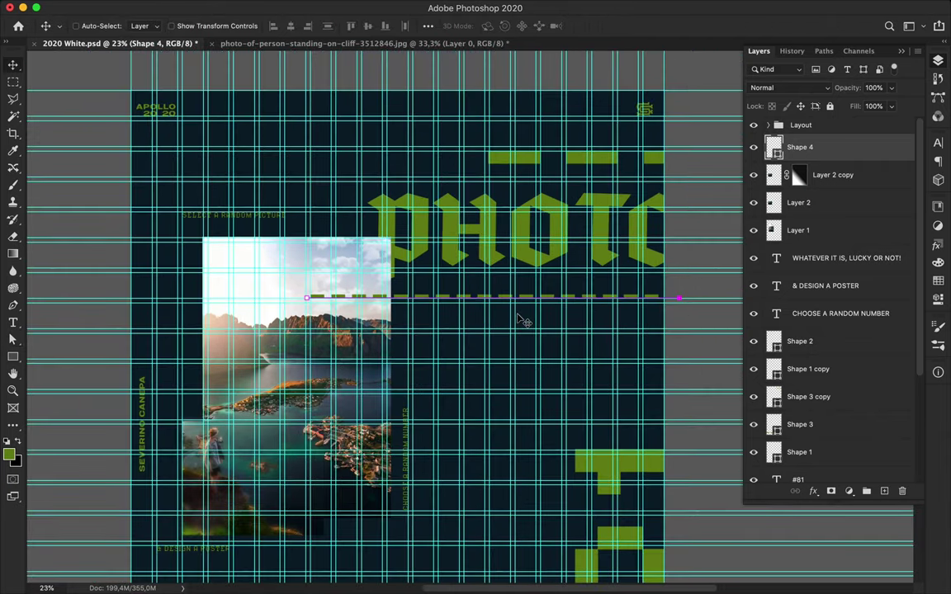
Step: Hide the guides and path outlines, then zoom out for a clean view of the poster
{"action": "key", "text": "ctrl+h"}
{"action": "scroll", "coordinate": [520, 321], "scroll_direction": "down", "scroll_amount": 2}
{"action": "key", "text": "ctrl+h"}
{"action": "key", "text": "ctrl+semicolon"}
{"action": "key", "text": "ctrl+semicolon"}
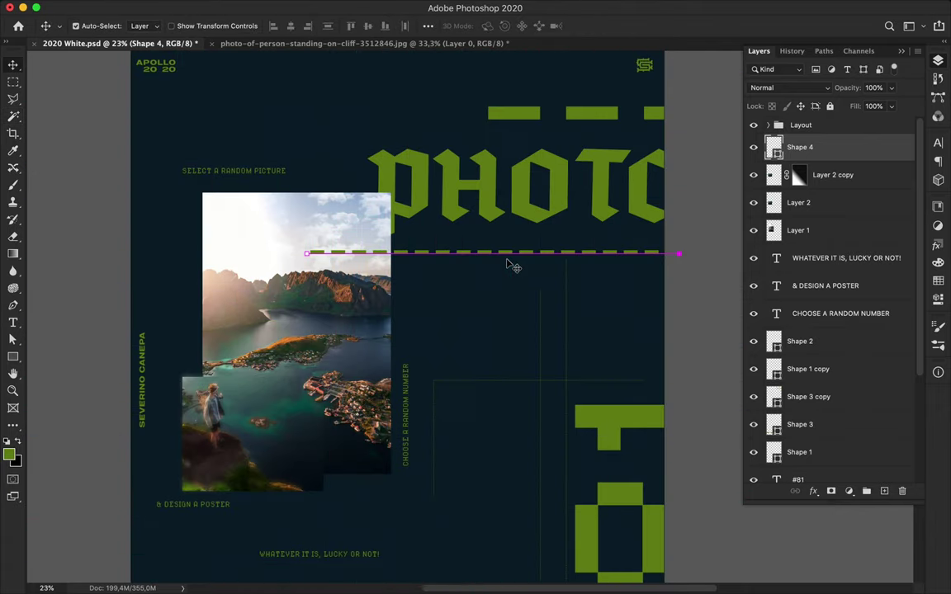
{"action": "scroll", "coordinate": [510, 264], "scroll_direction": "down", "scroll_amount": 2}
{"action": "key", "text": "ctrl+h"}
{"action": "key", "text": "ctrl+h"}
{"action": "scroll", "coordinate": [413, 276], "scroll_direction": "down", "scroll_amount": 1}
{"action": "scroll", "coordinate": [408, 289], "scroll_direction": "down", "scroll_amount": 1}
Step: Preview the poster full-screen on a light gray pasteboard, then save 2020 White.psd
{"action": "key", "text": "f"}
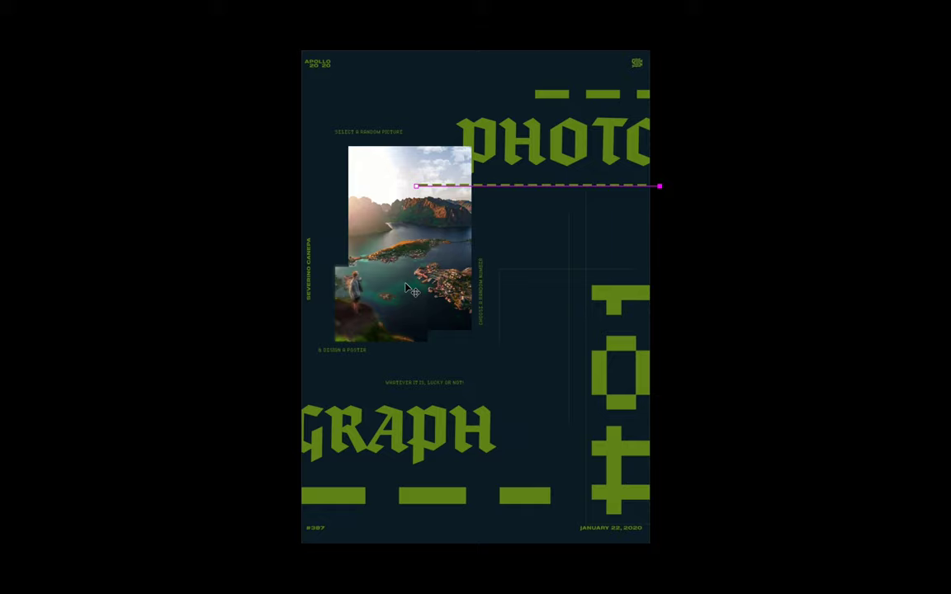
{"action": "scroll", "coordinate": [741, 284], "scroll_direction": "down", "scroll_amount": 1}
{"action": "right_click", "coordinate": [742, 284]}
{"action": "left_click", "coordinate": [758, 307]}
{"action": "right_click", "coordinate": [759, 312]}
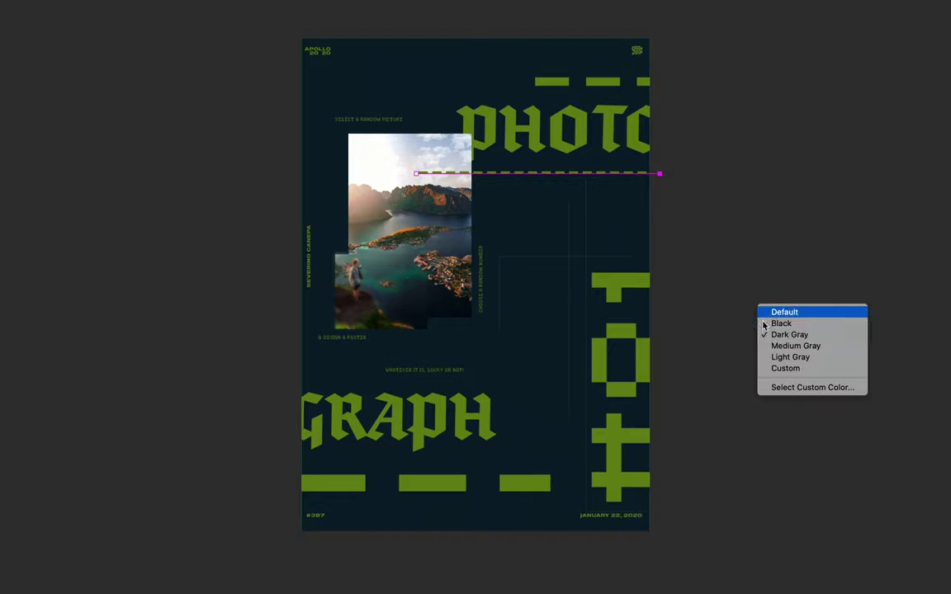
{"action": "left_click", "coordinate": [774, 358]}
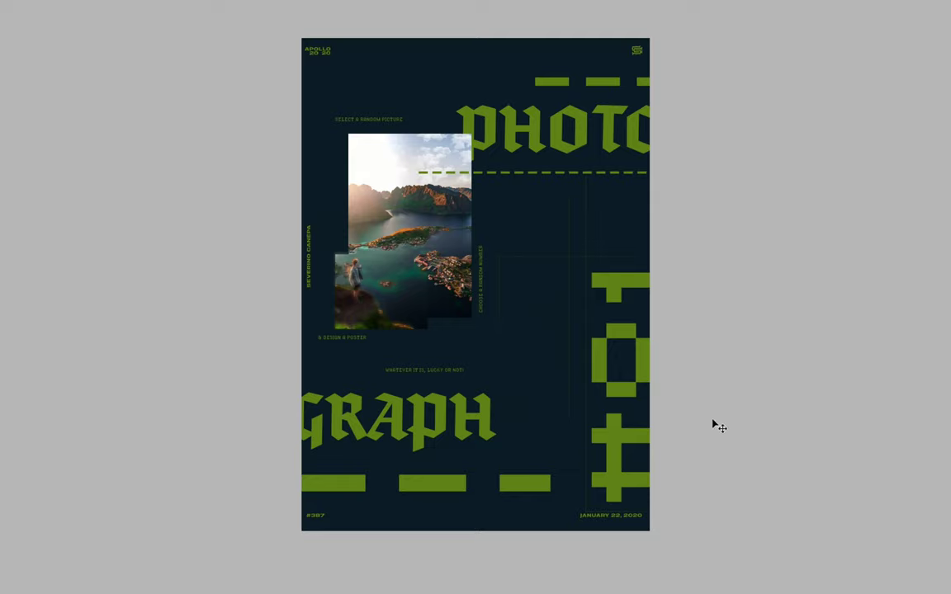
{"action": "key", "text": "f"}
{"action": "key", "text": "ctrl+s"}
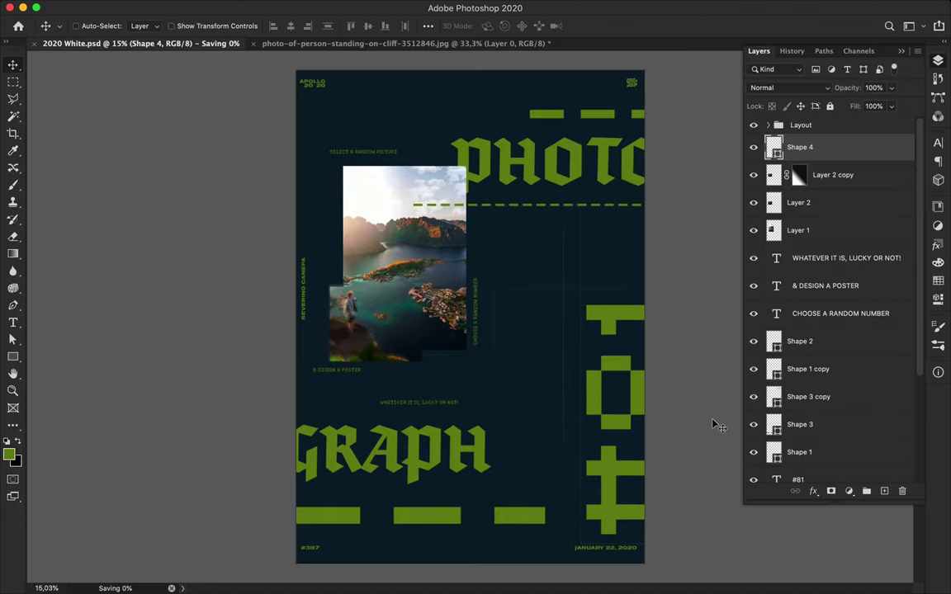
{"action": "left_click", "coordinate": [617, 7]}
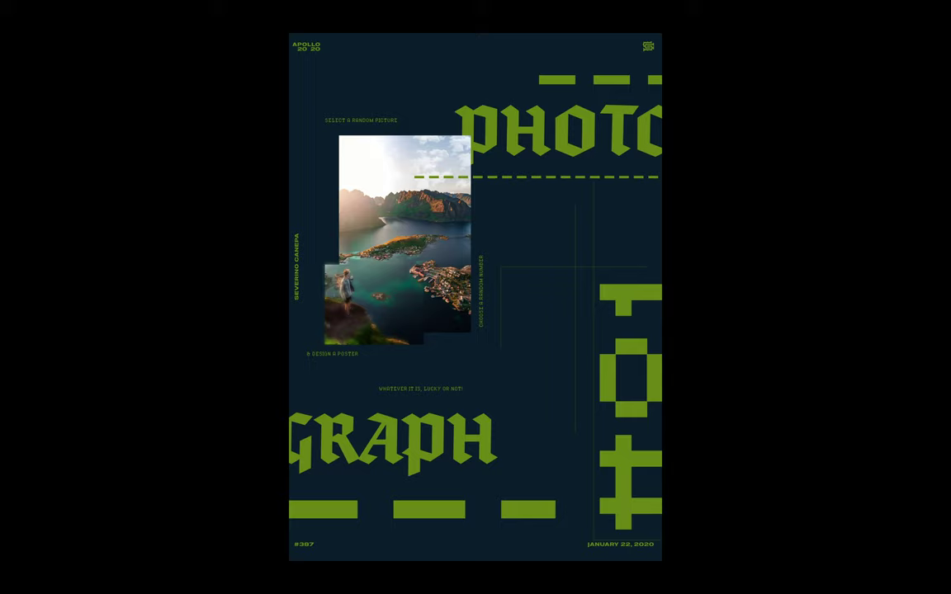